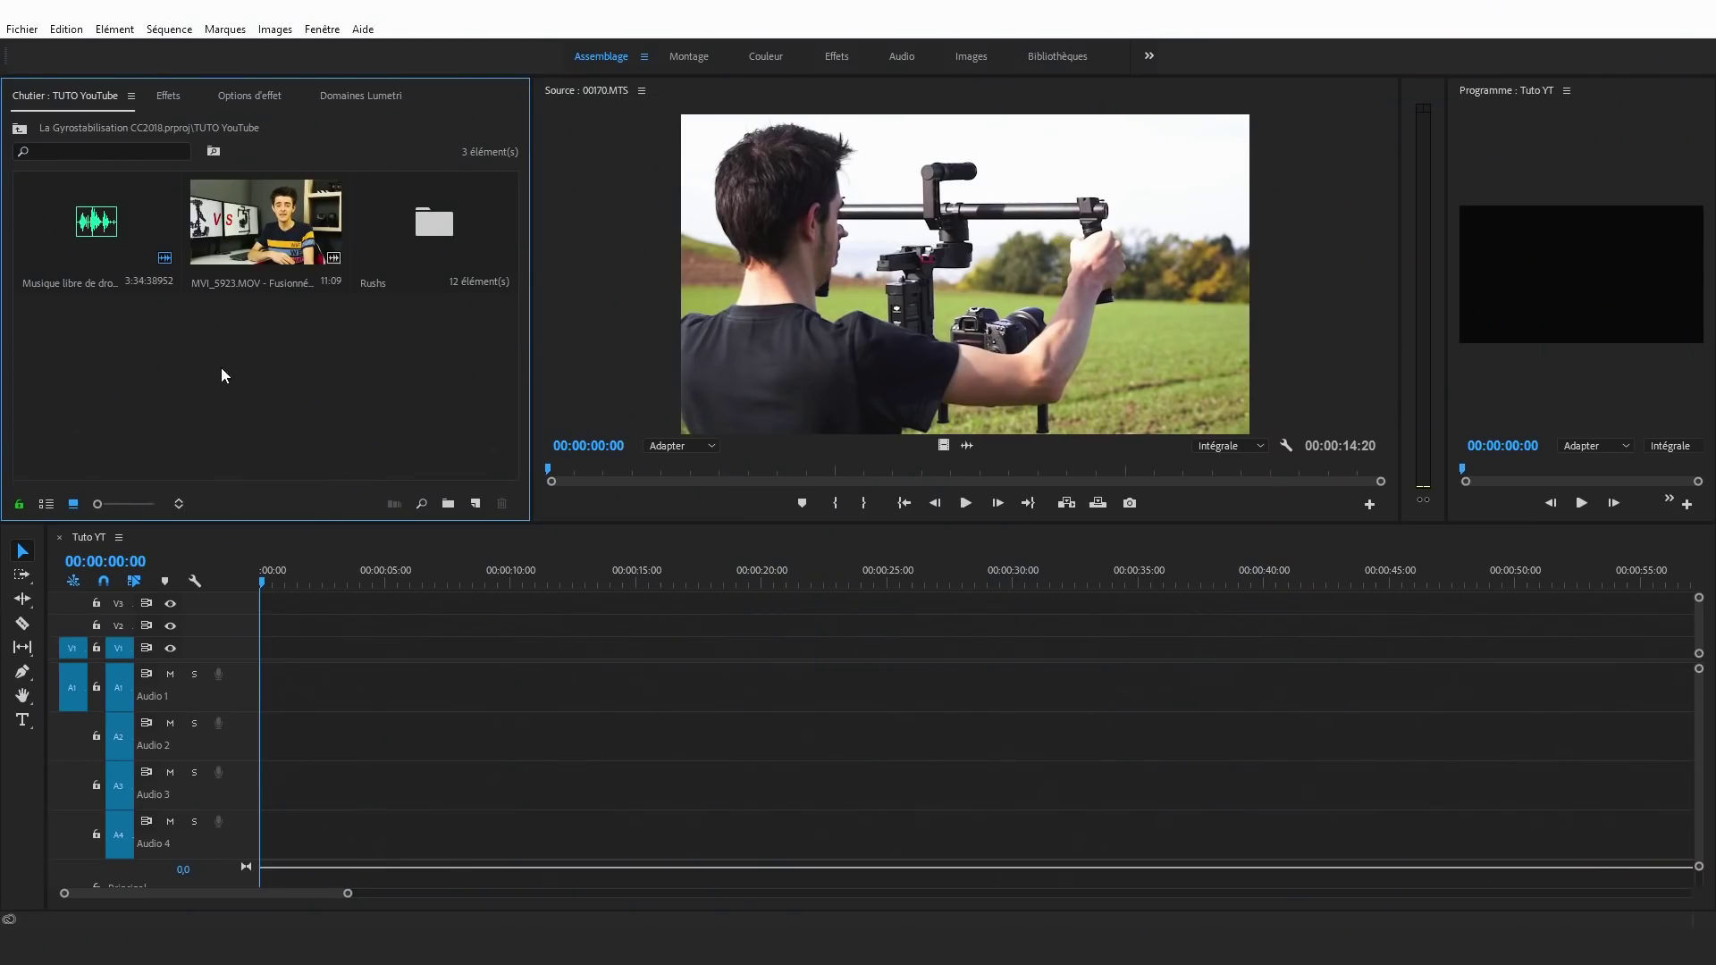
Step: Mark the 00:00:01:07–00:00:11:11 Soar excerpt on a beat and place it at the start of Audio 1
double_click(101, 234)
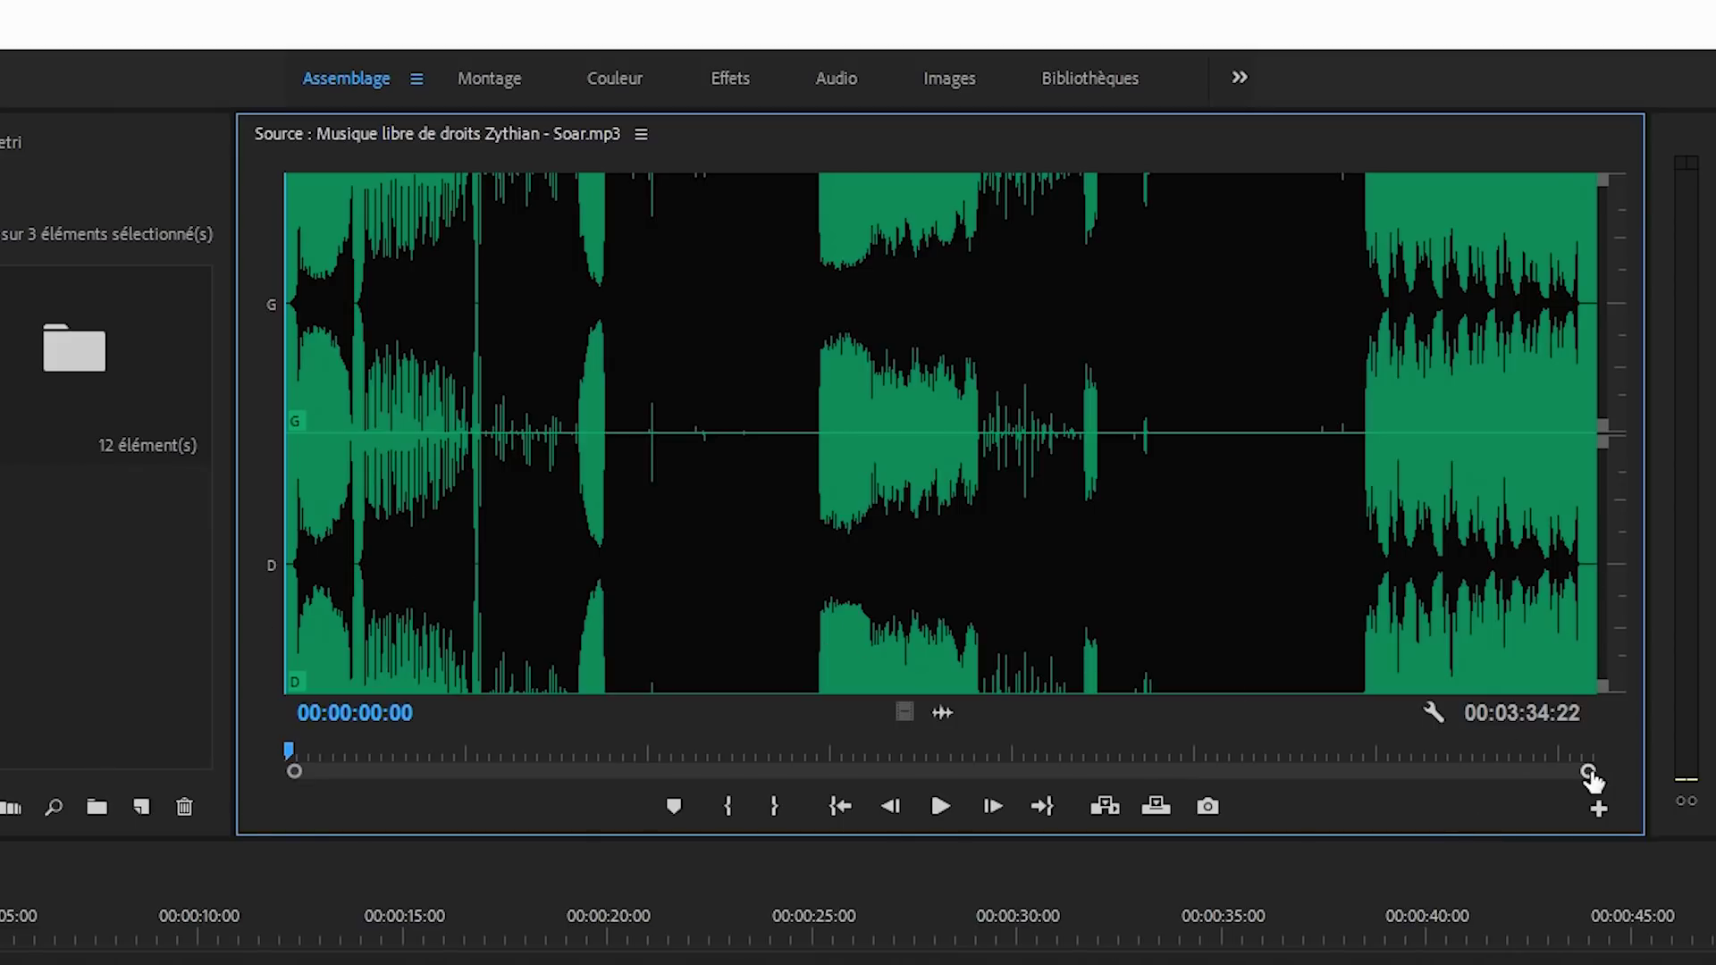
drag(1588, 770, 546, 770)
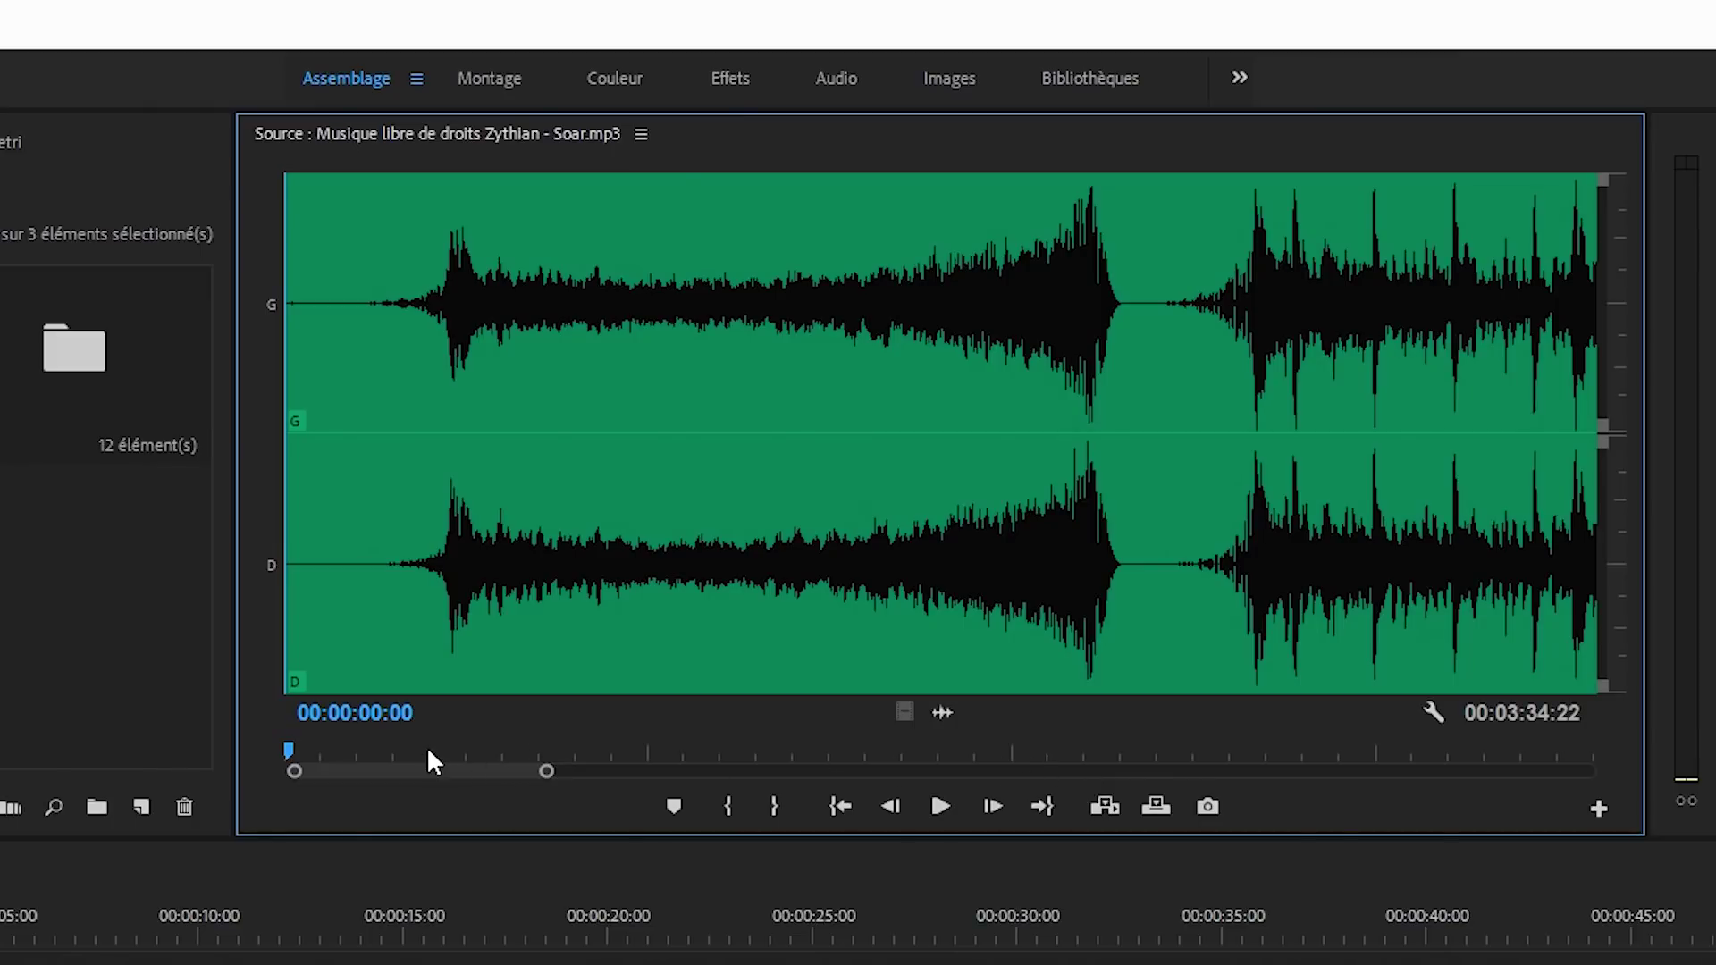
key(space)
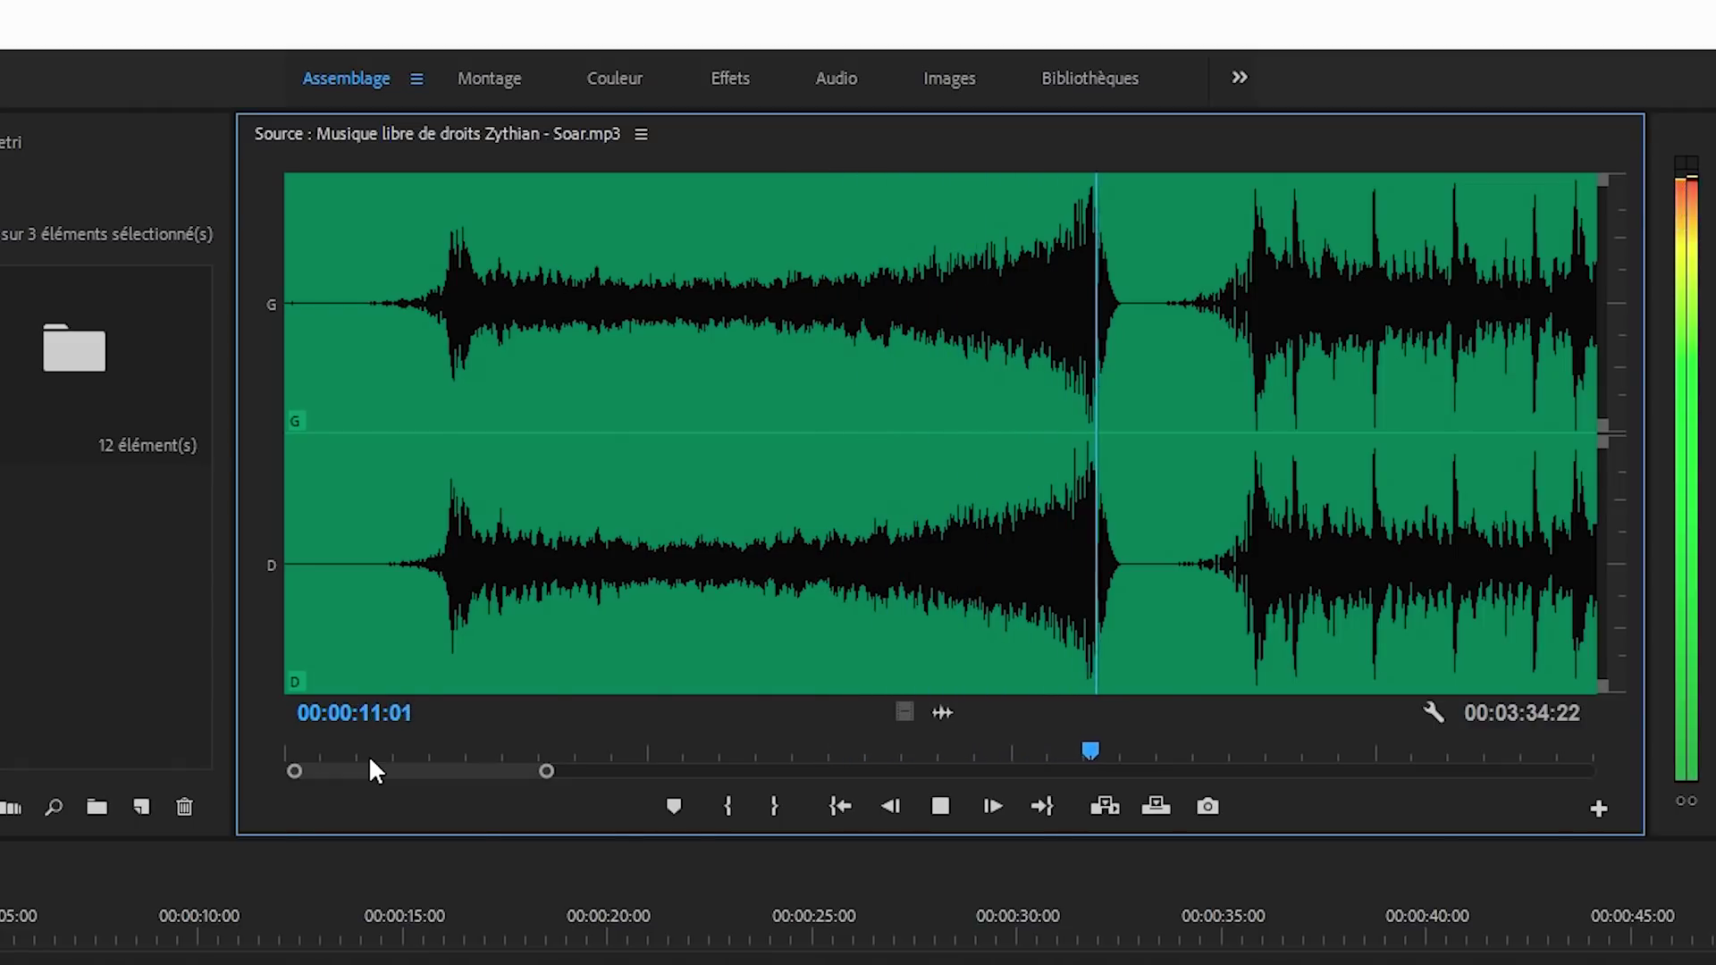
key(space)
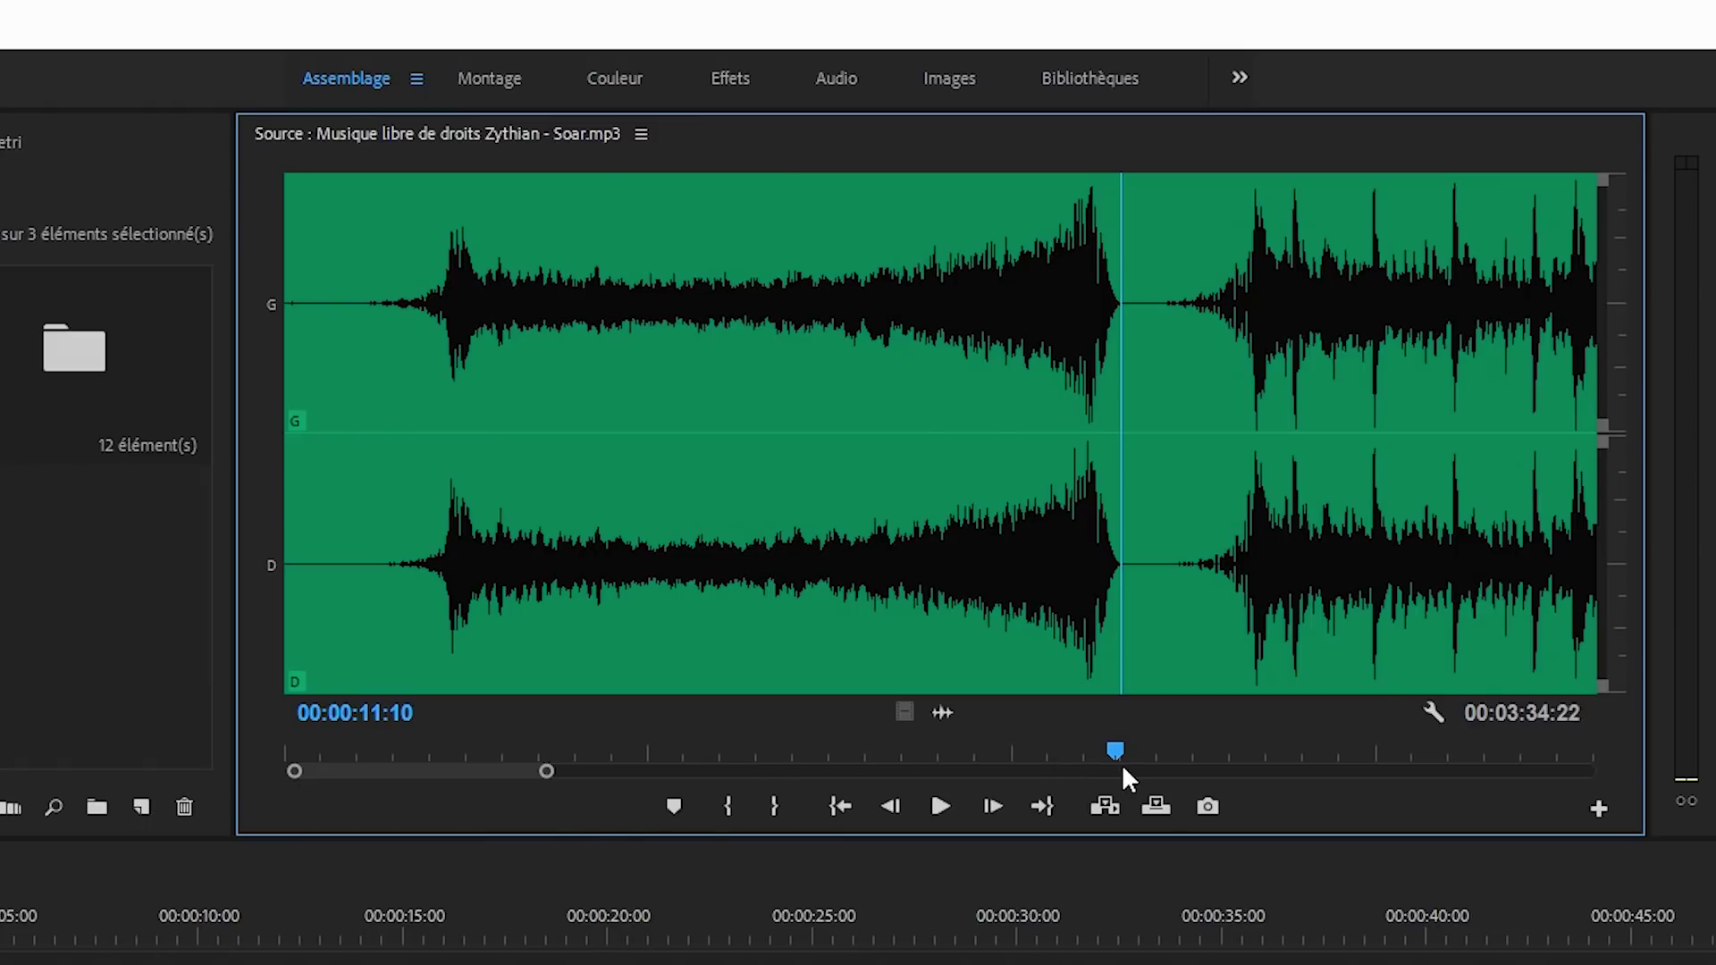
mouse_move(1113, 751)
mouse_down()
mouse_move(377, 751)
mouse_move(1112, 747)
mouse_up()
key(i)
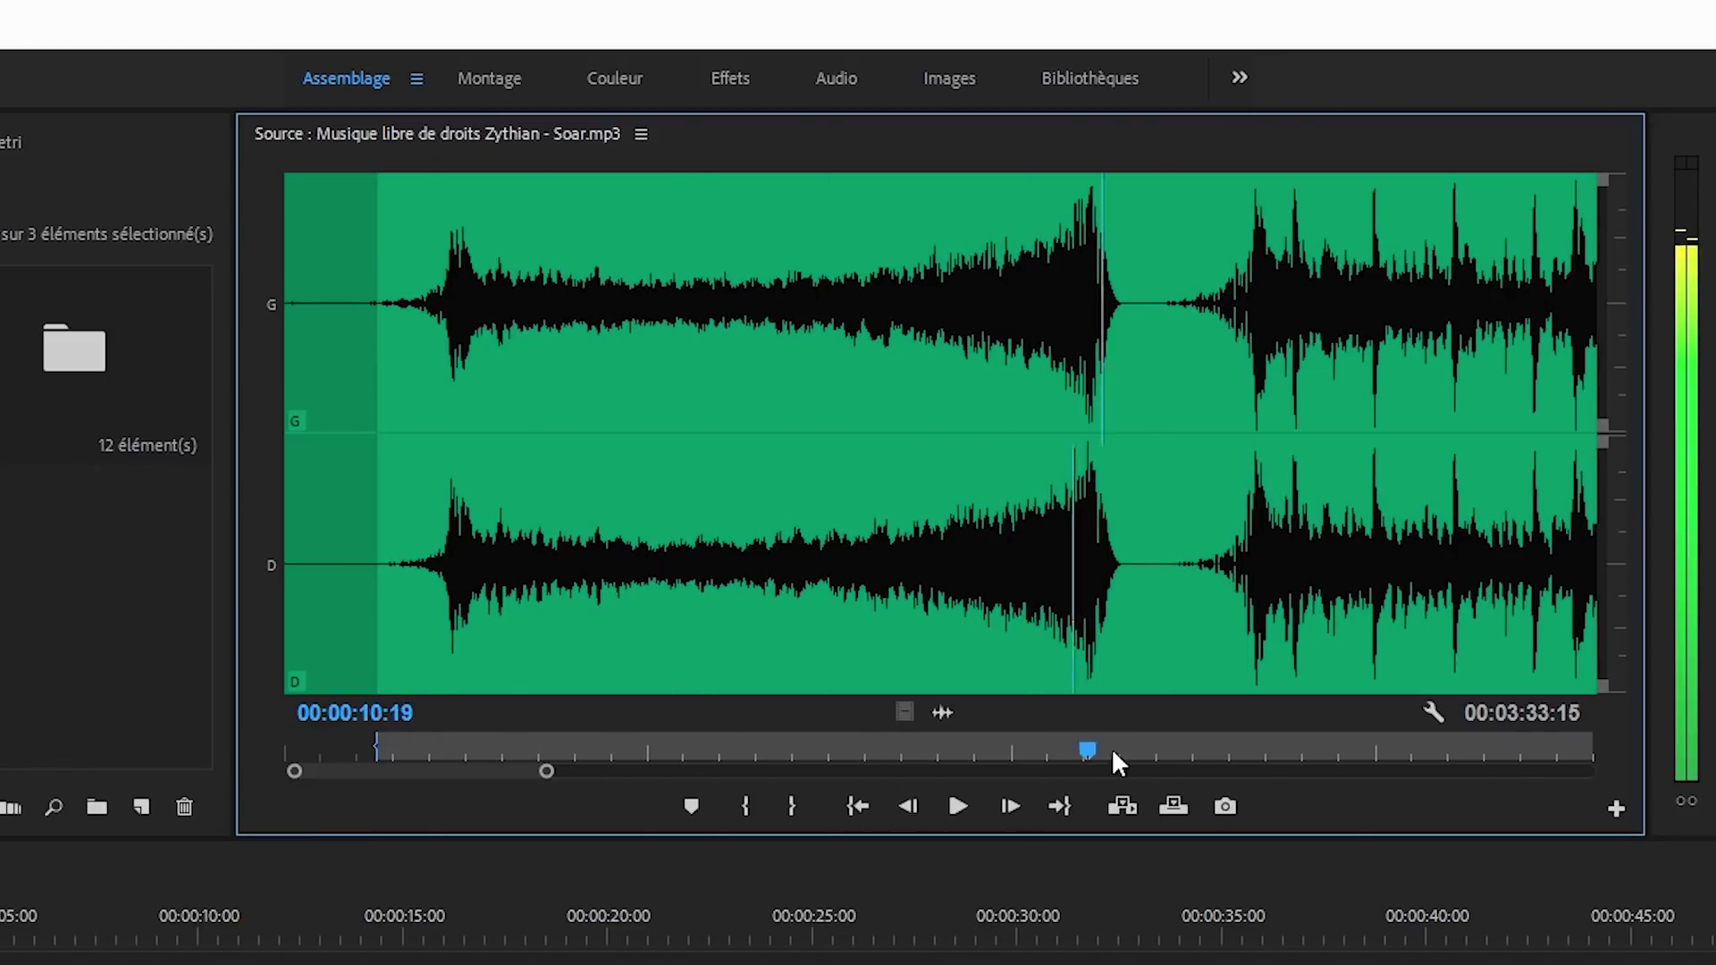
key(o)
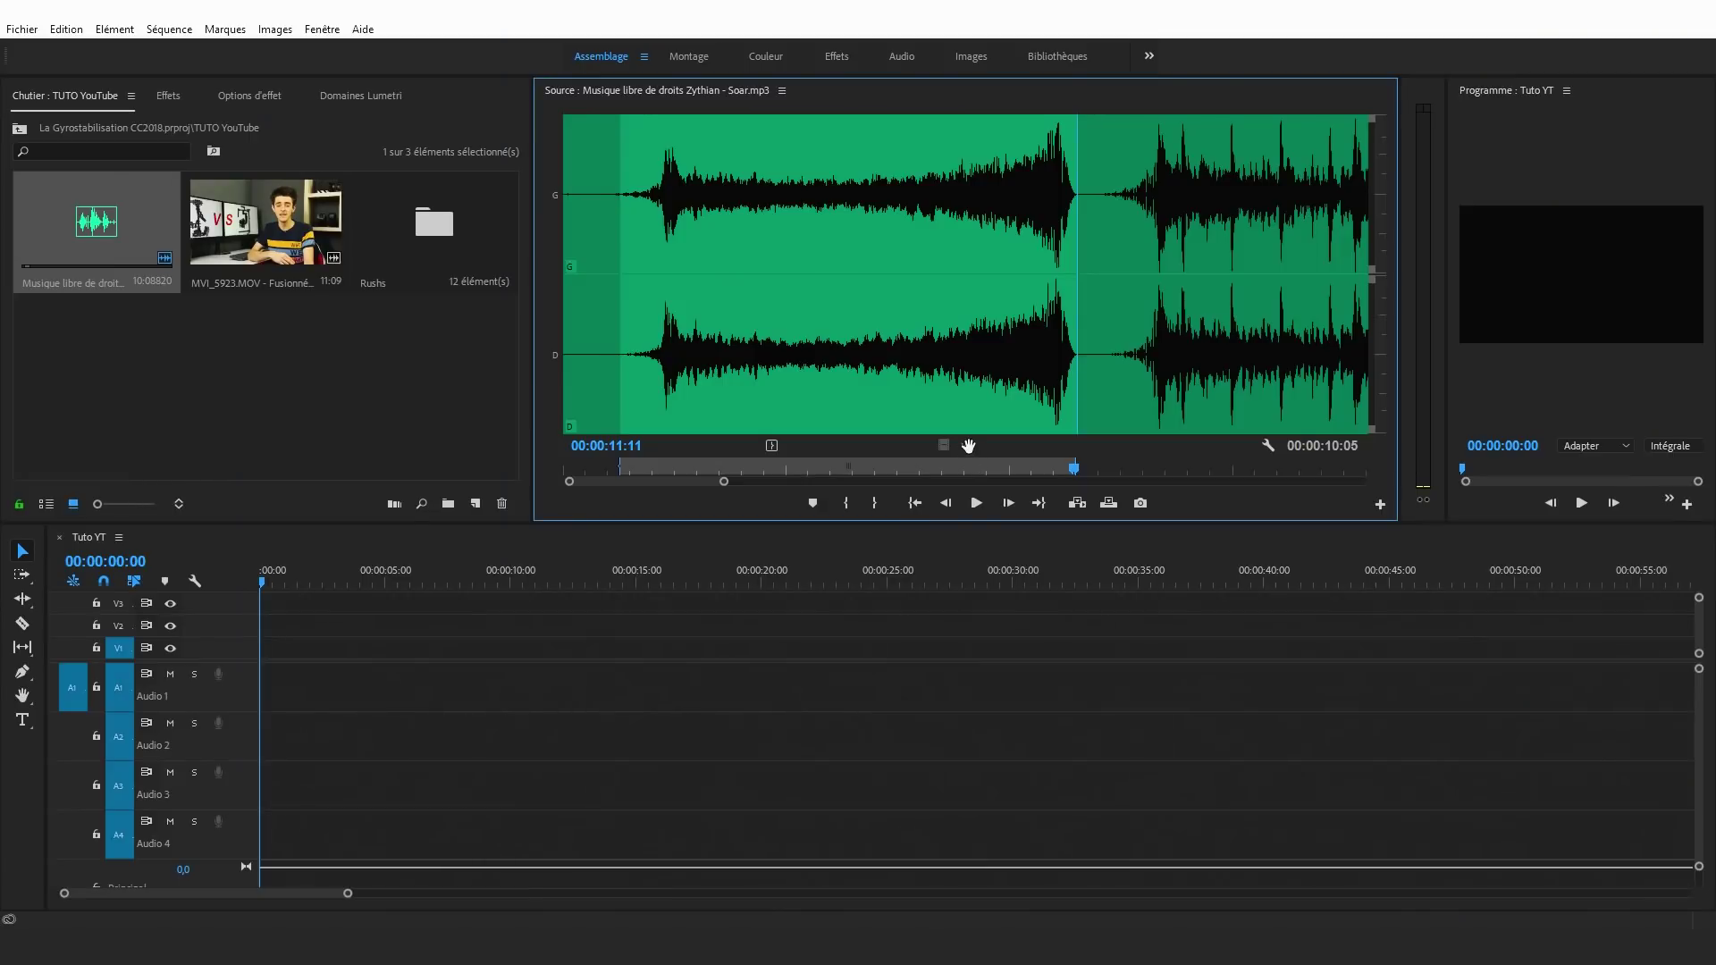
mouse_move(966, 445)
mouse_down()
mouse_move(594, 702)
mouse_move(248, 672)
mouse_up()
key(ctrl+z)
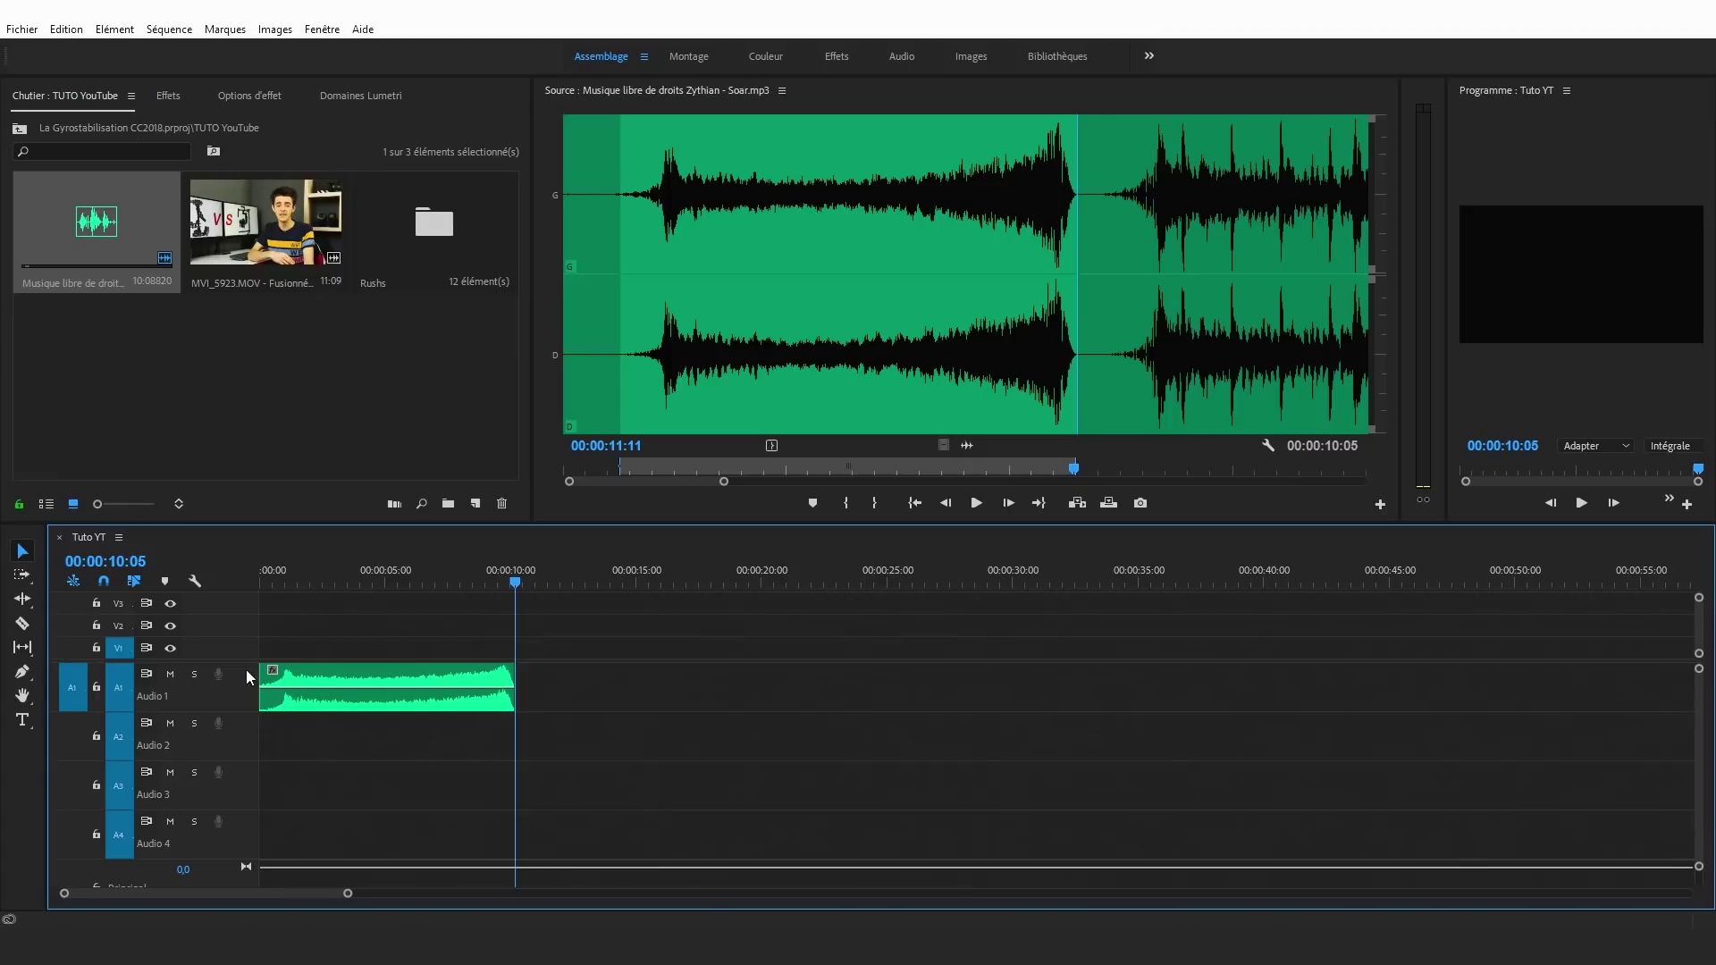
Step: Find the Soar passage around 00:00:55 and mark the excerpt's Out point on the beat
drag(724, 481, 1074, 482)
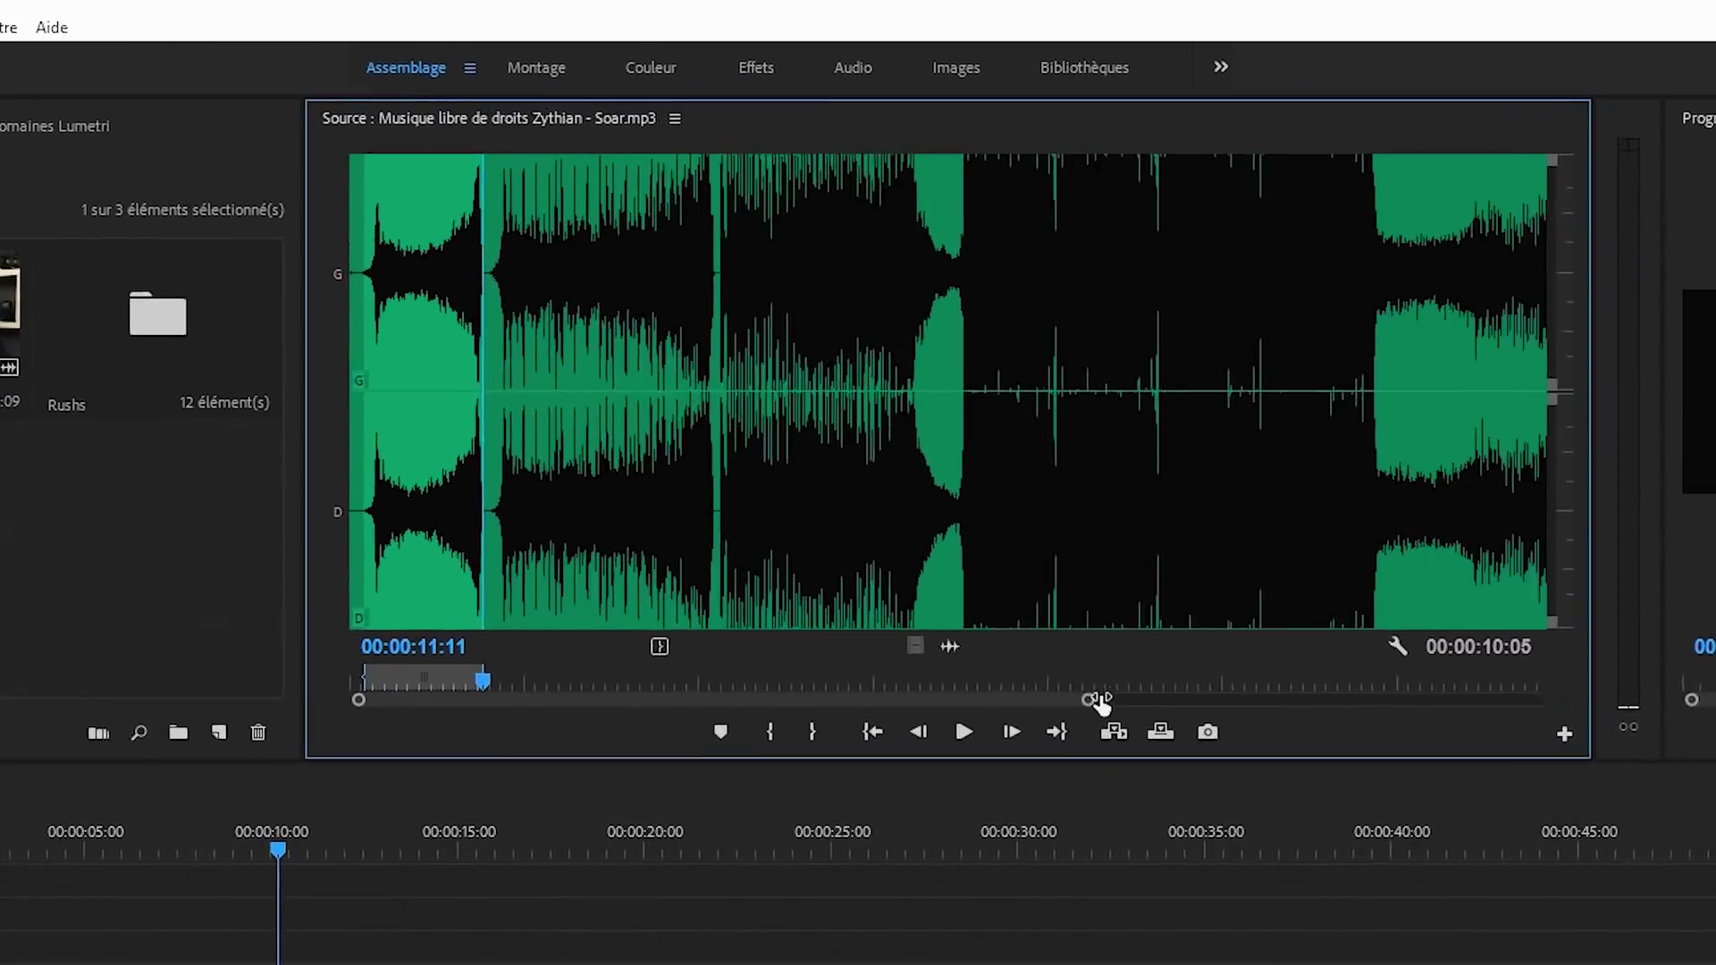
drag(949, 751, 915, 750)
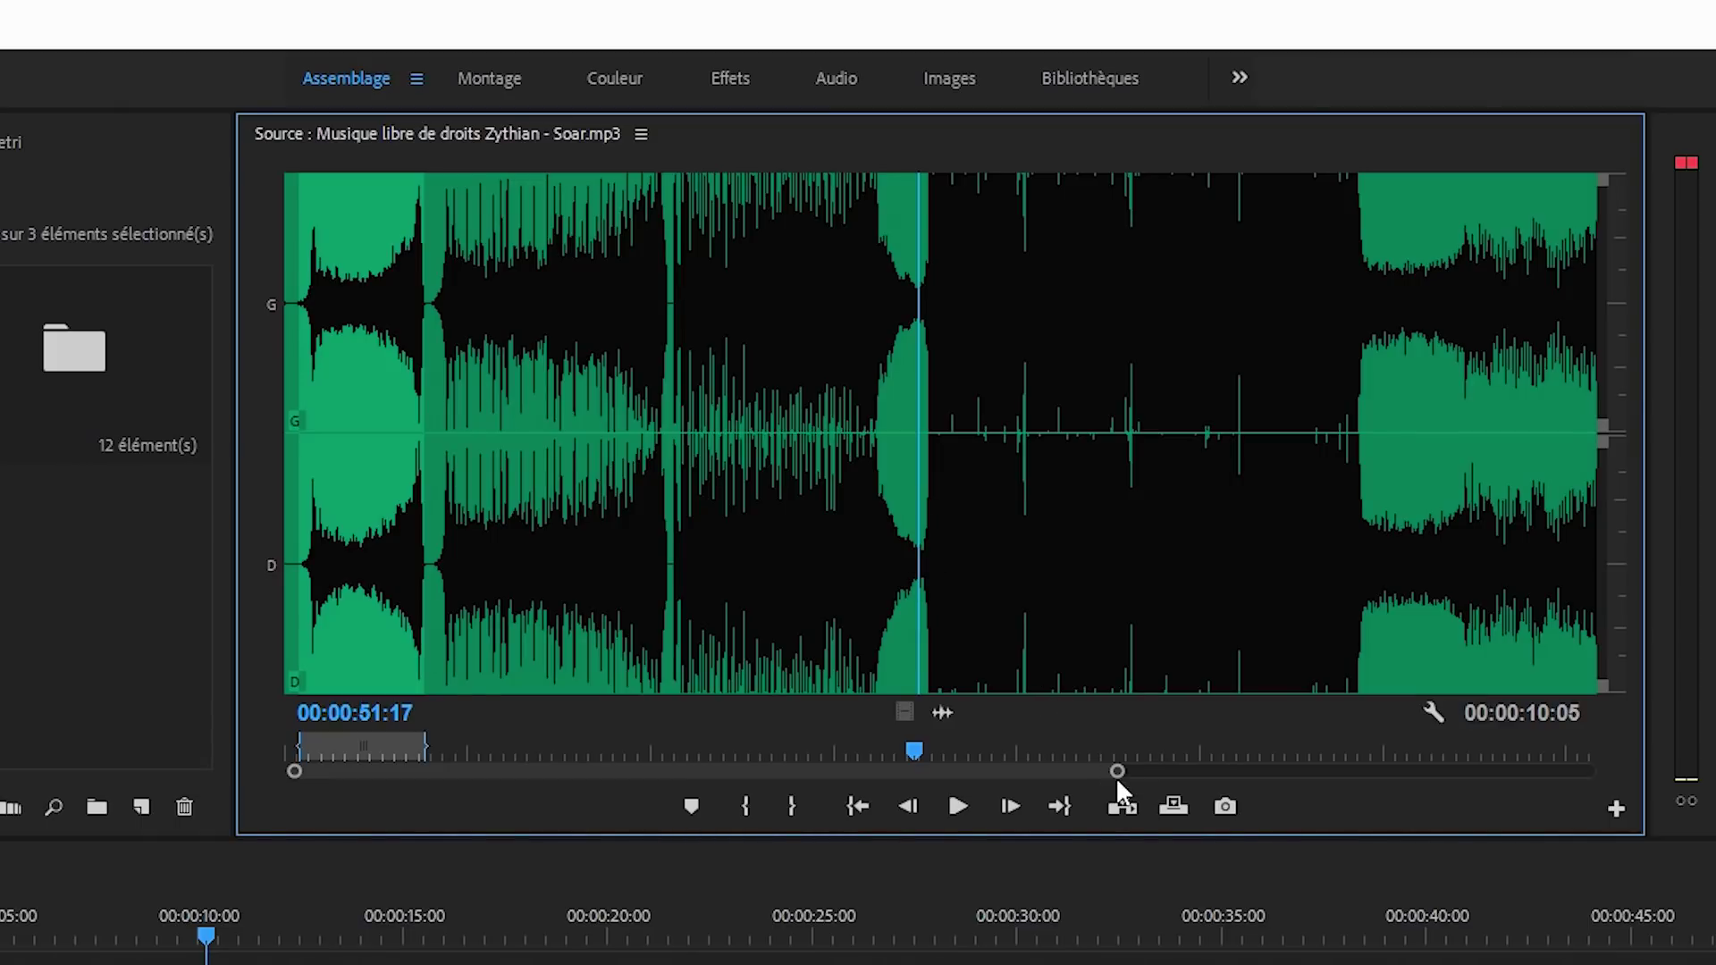
drag(1117, 774, 810, 738)
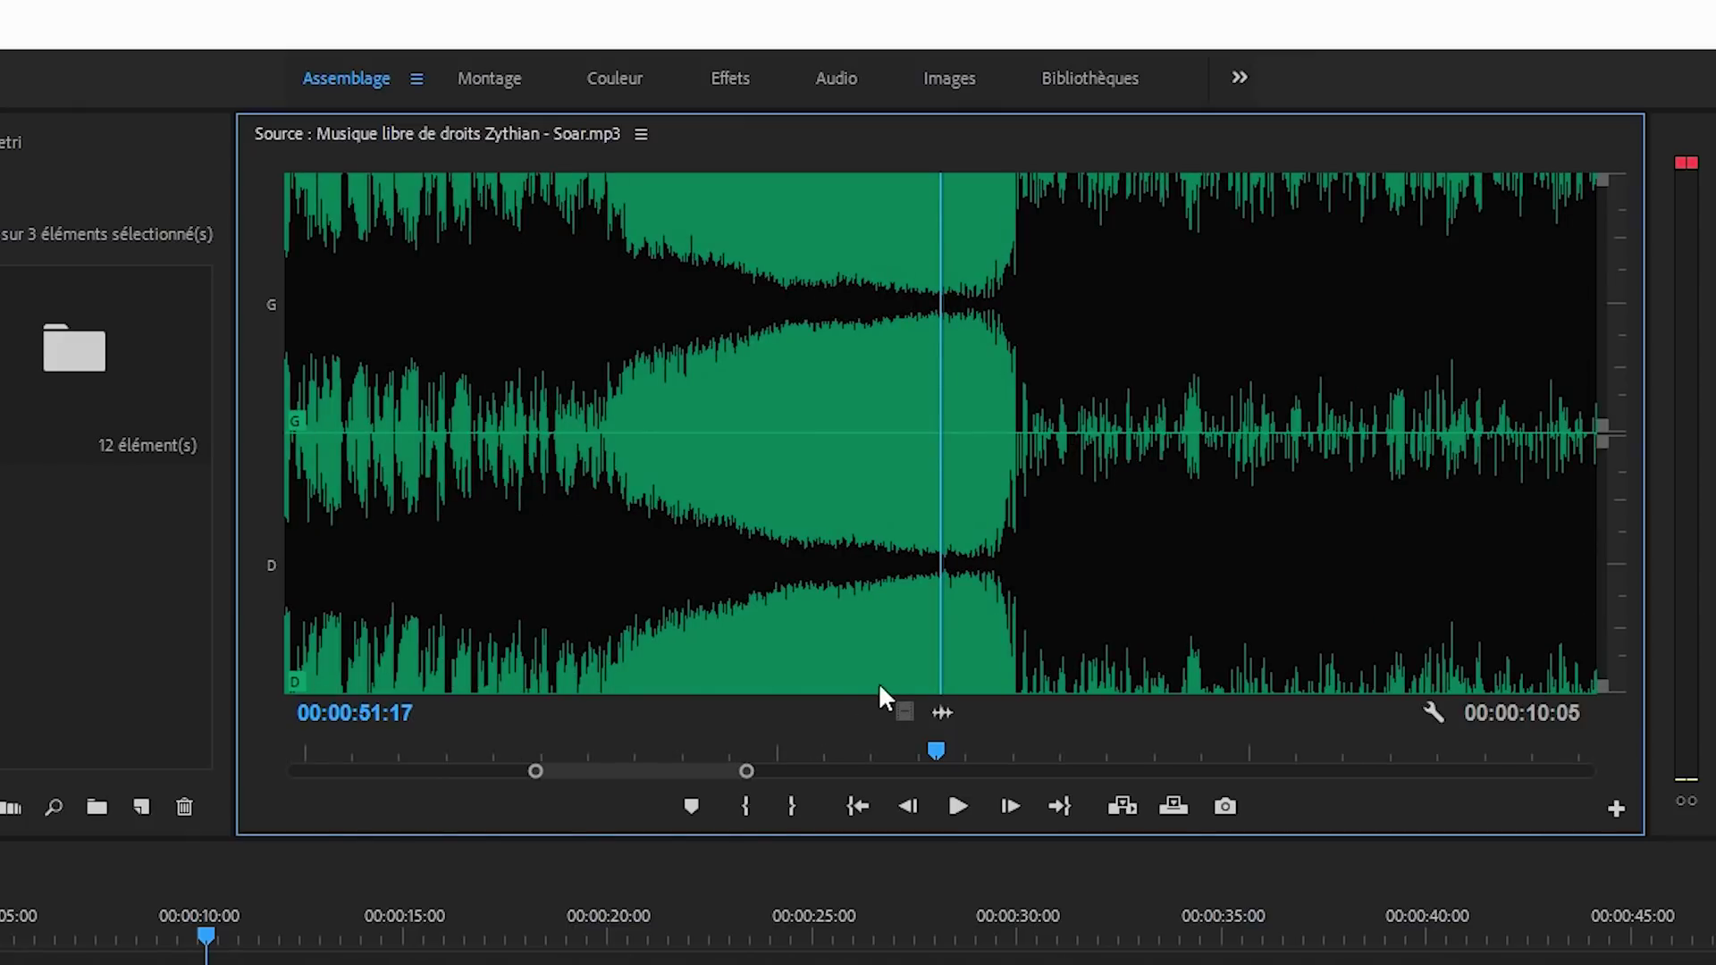
key(space)
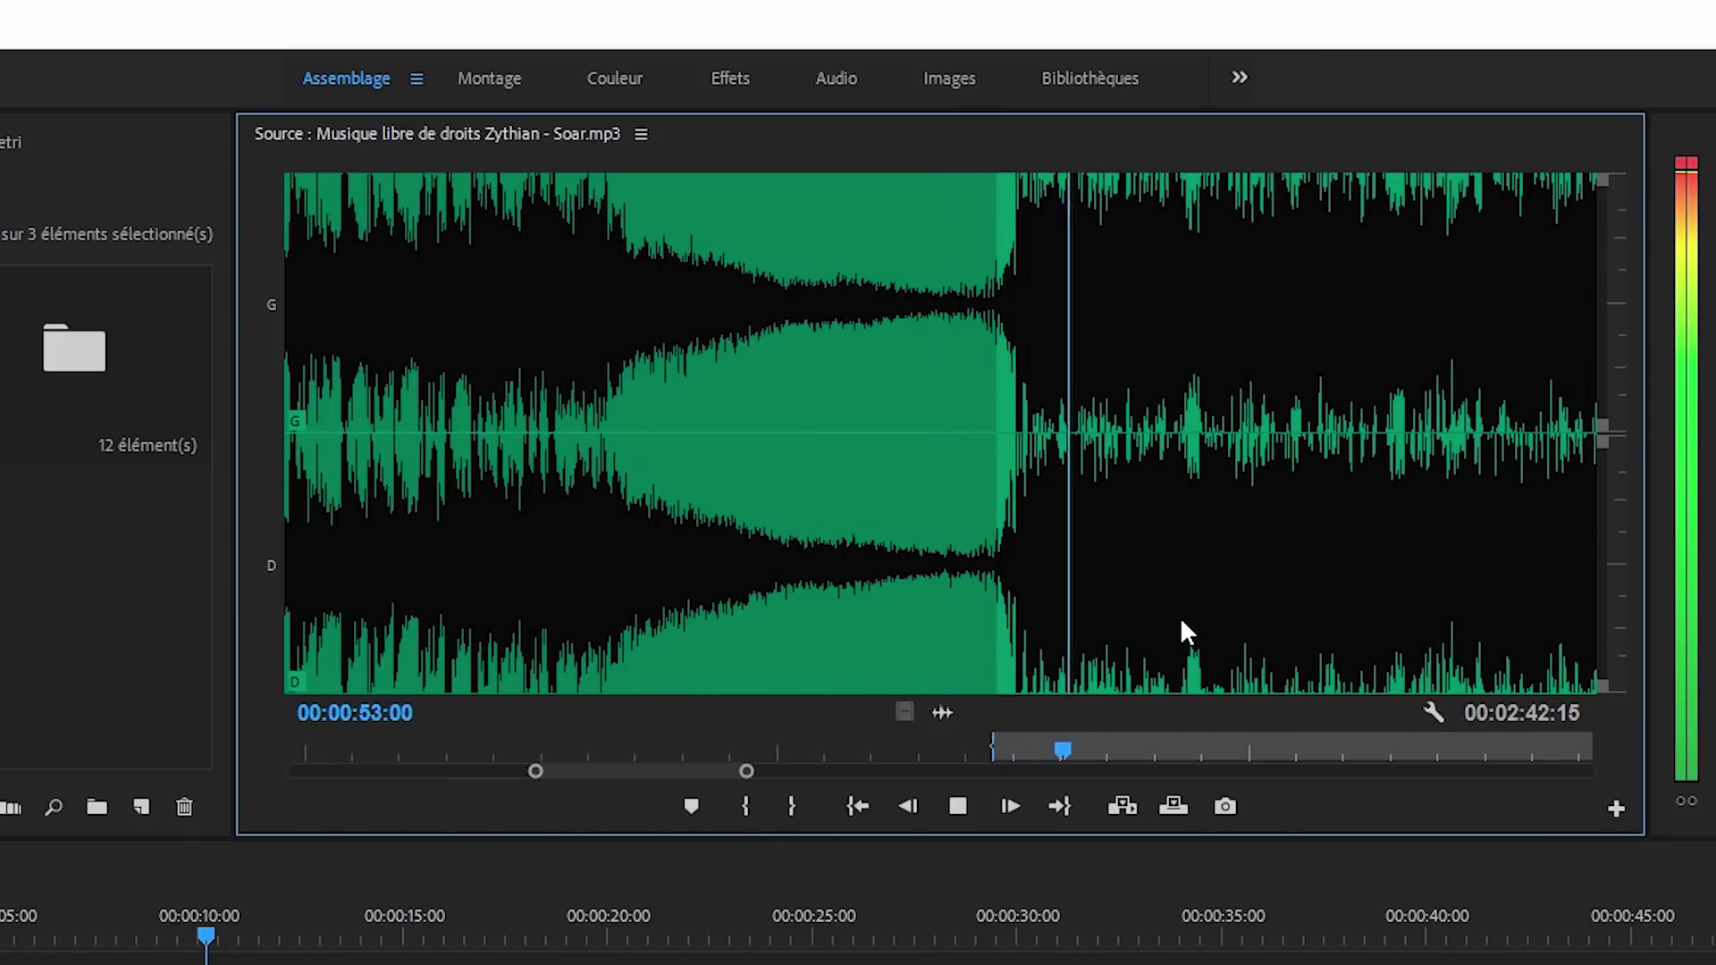
drag(746, 771, 867, 770)
key(o)
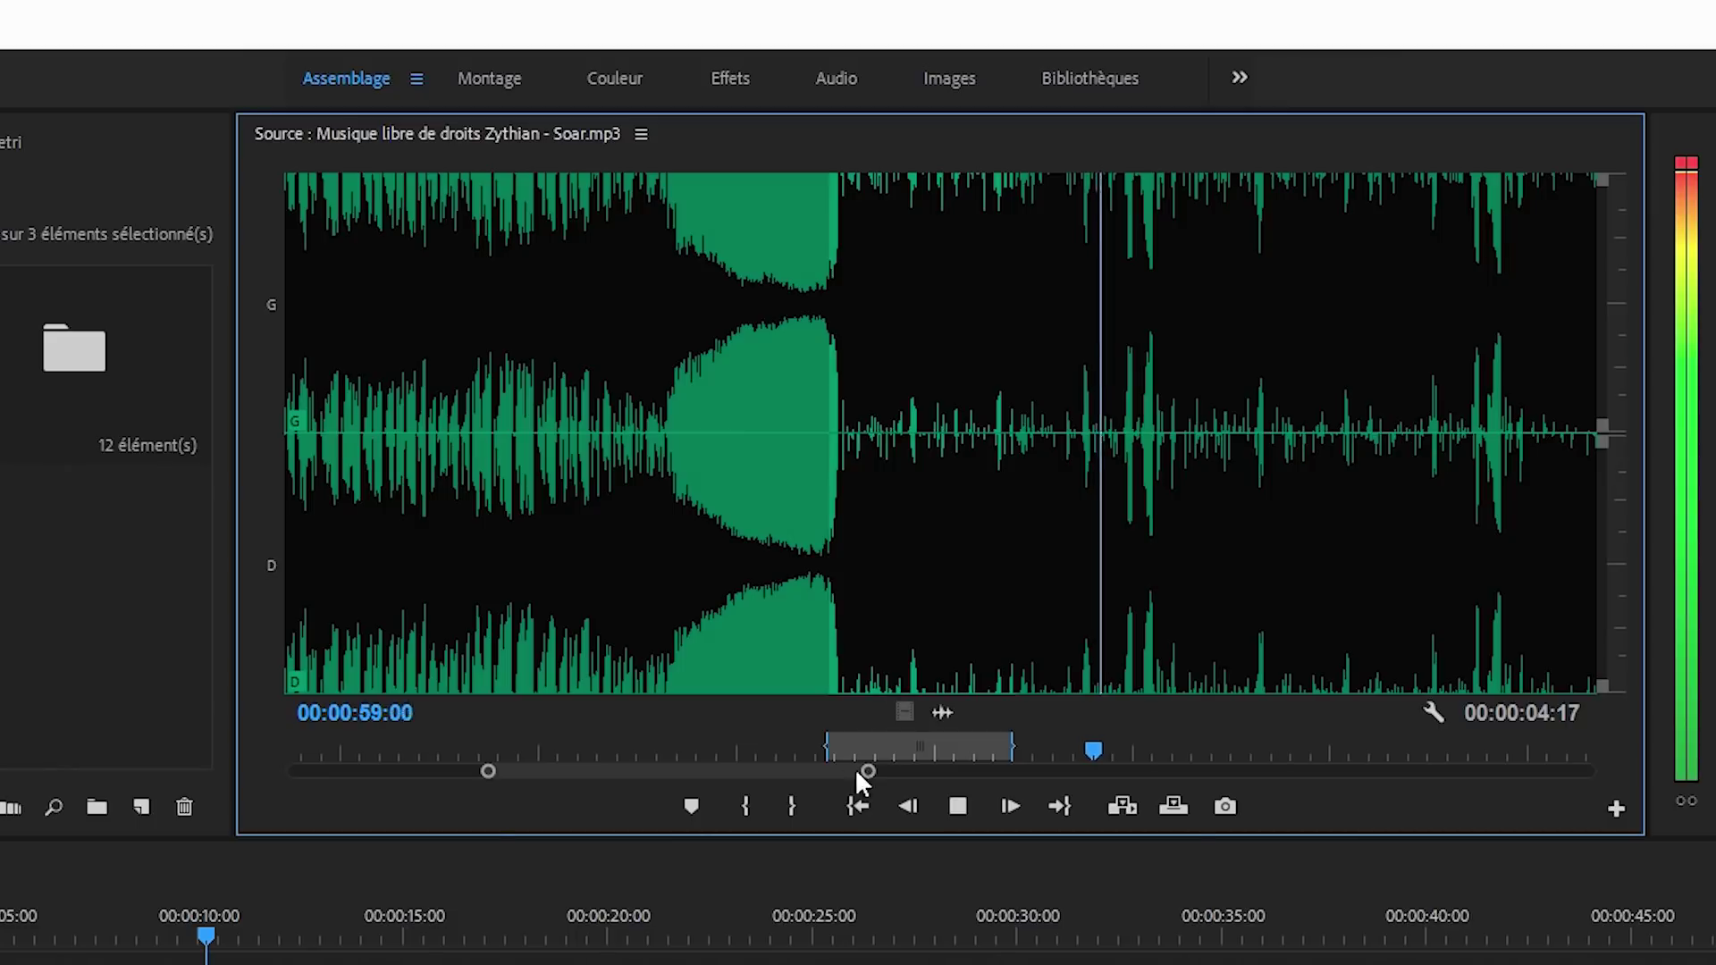
key(space)
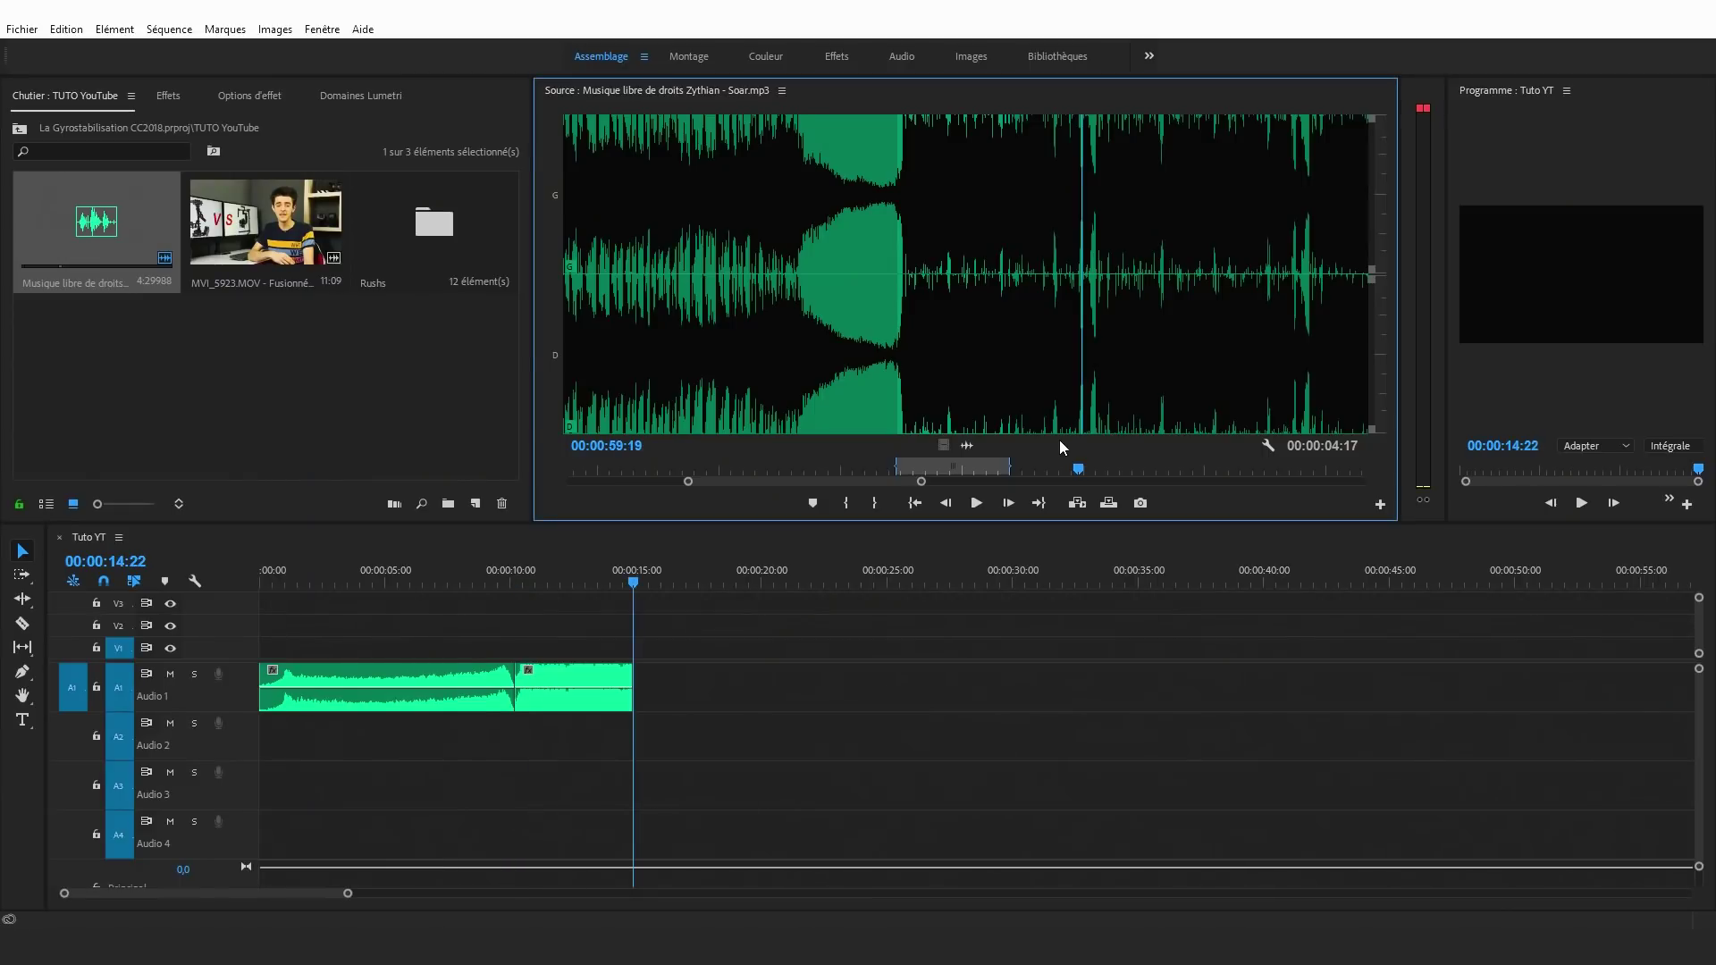
Step: Mark a 00:01:23–00:01:27 excerpt and overwrite it onto Audio 1 at the playhead
drag(921, 481, 1081, 483)
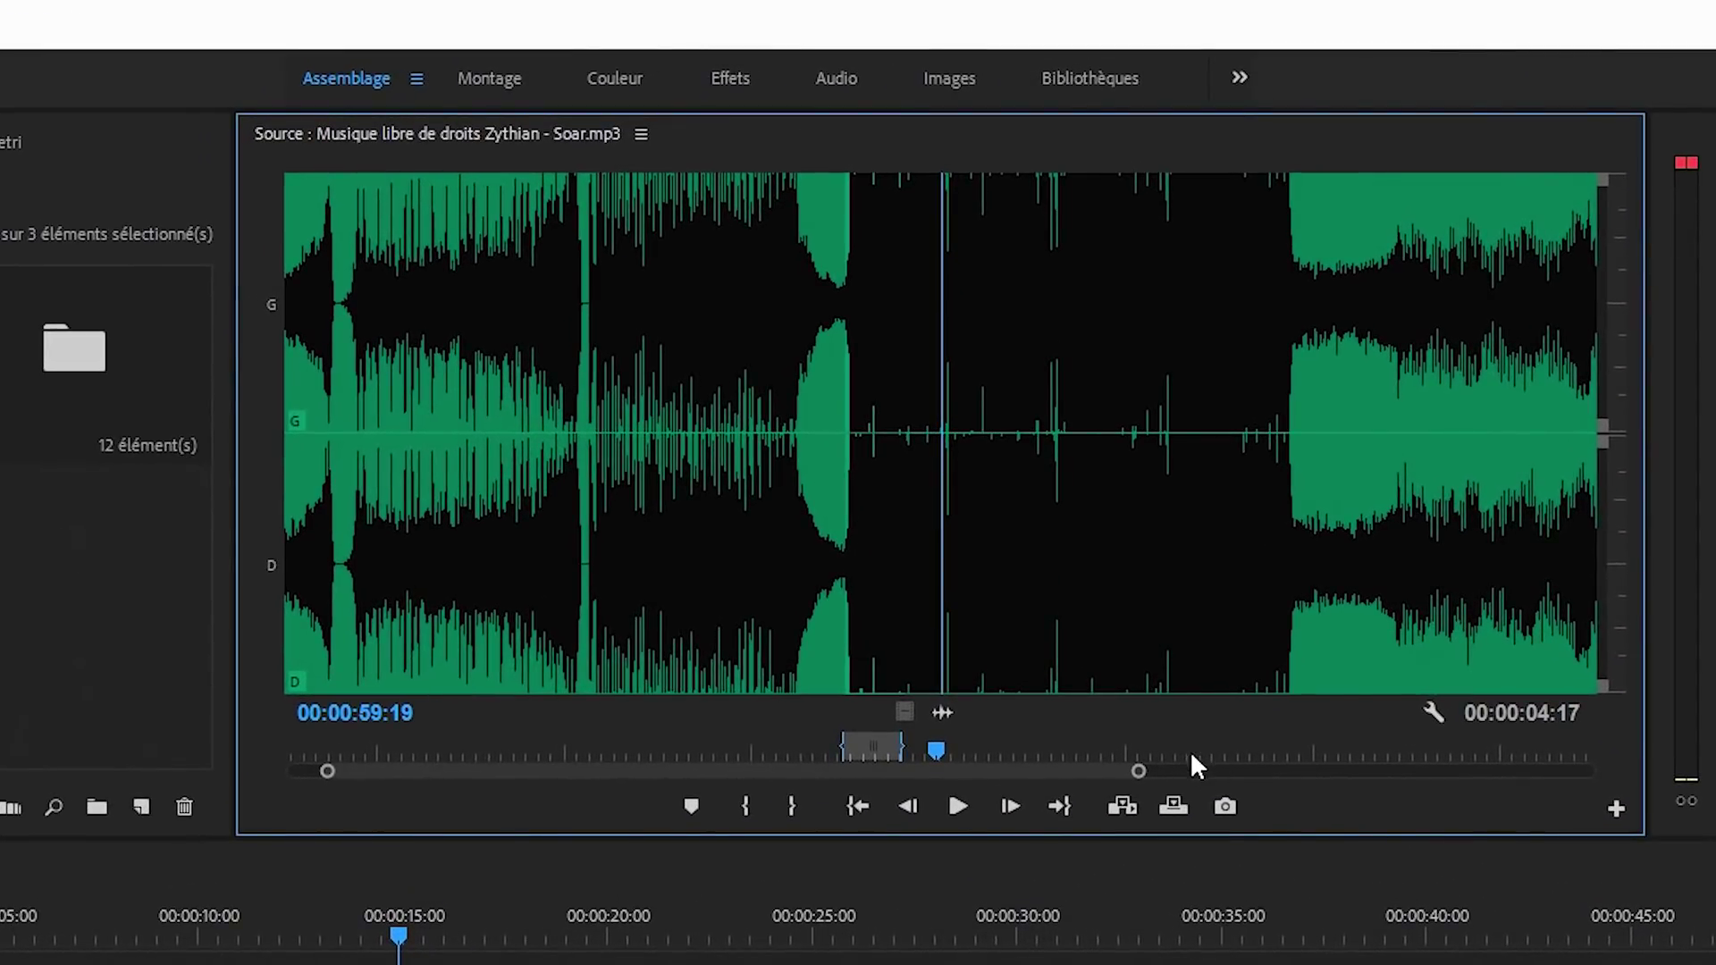
click(1195, 755)
key(space)
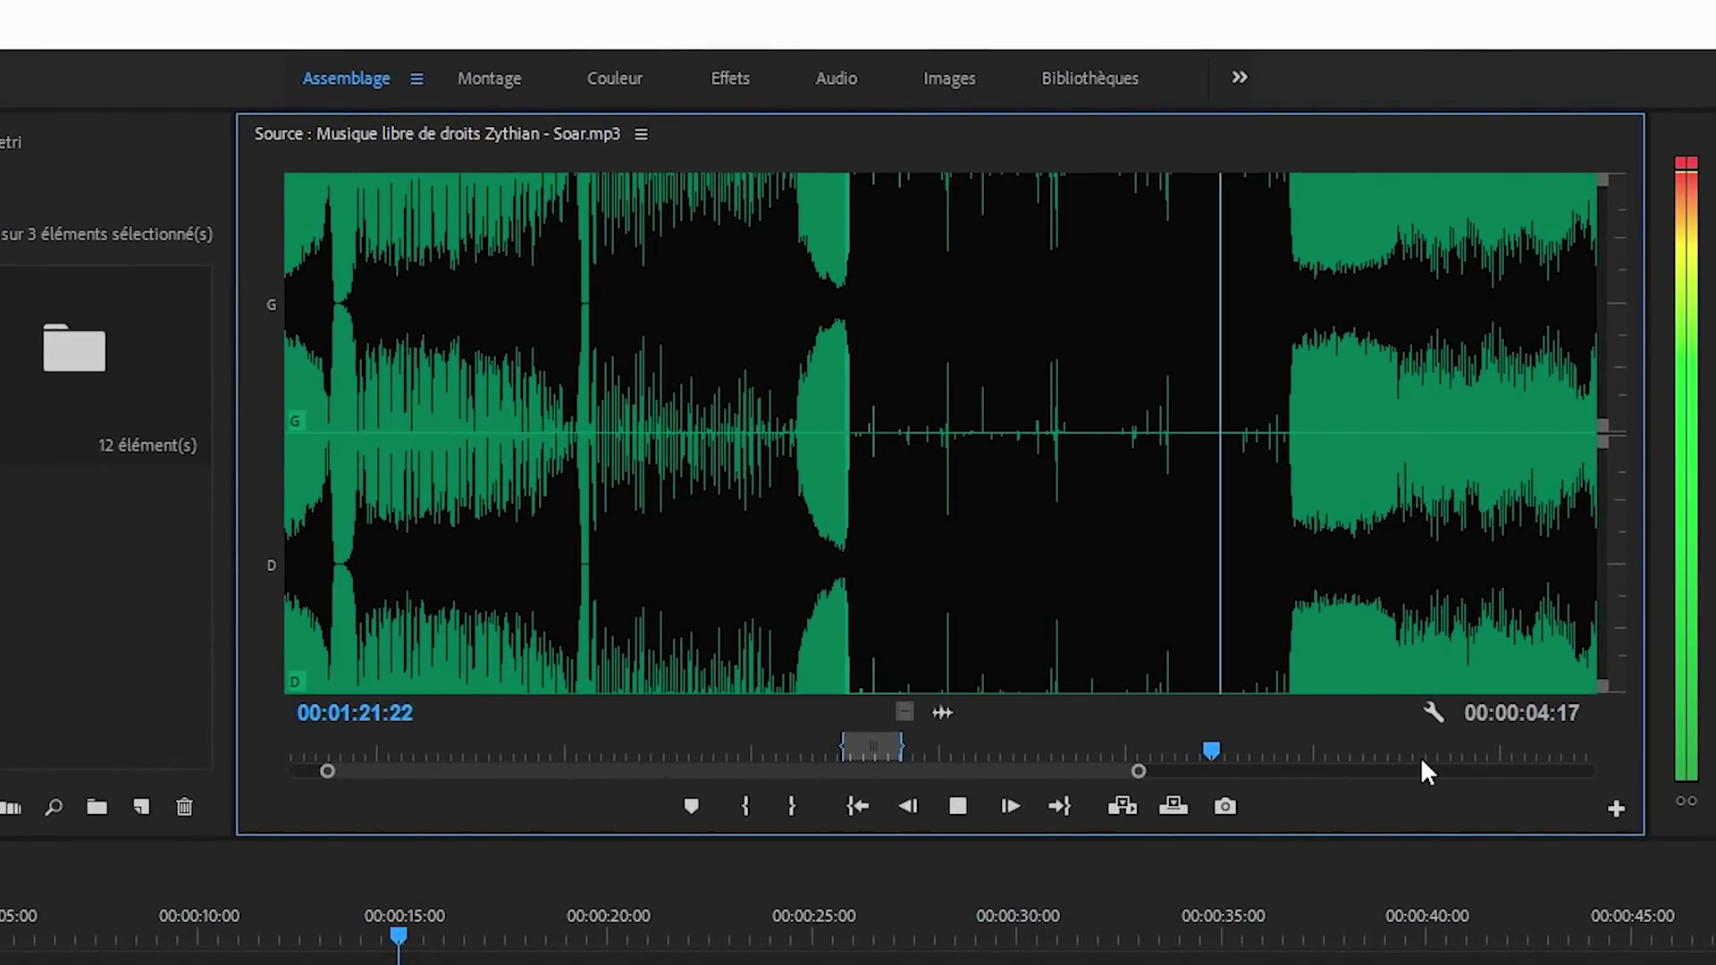
key(i)
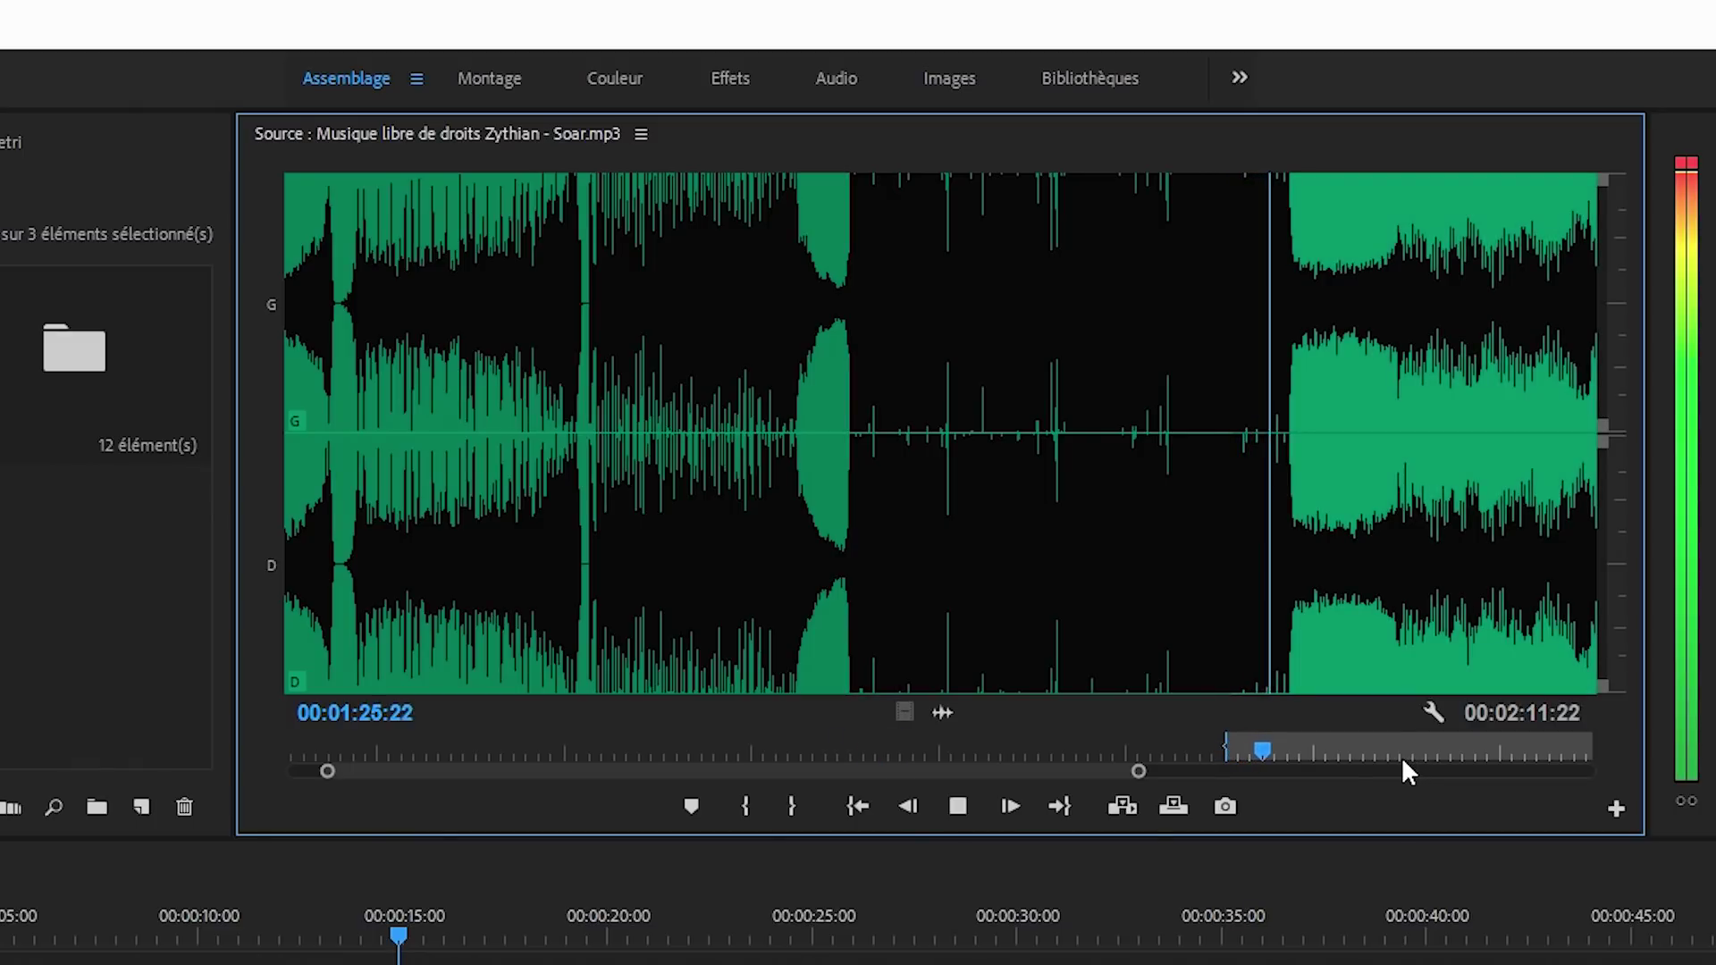
key(o)
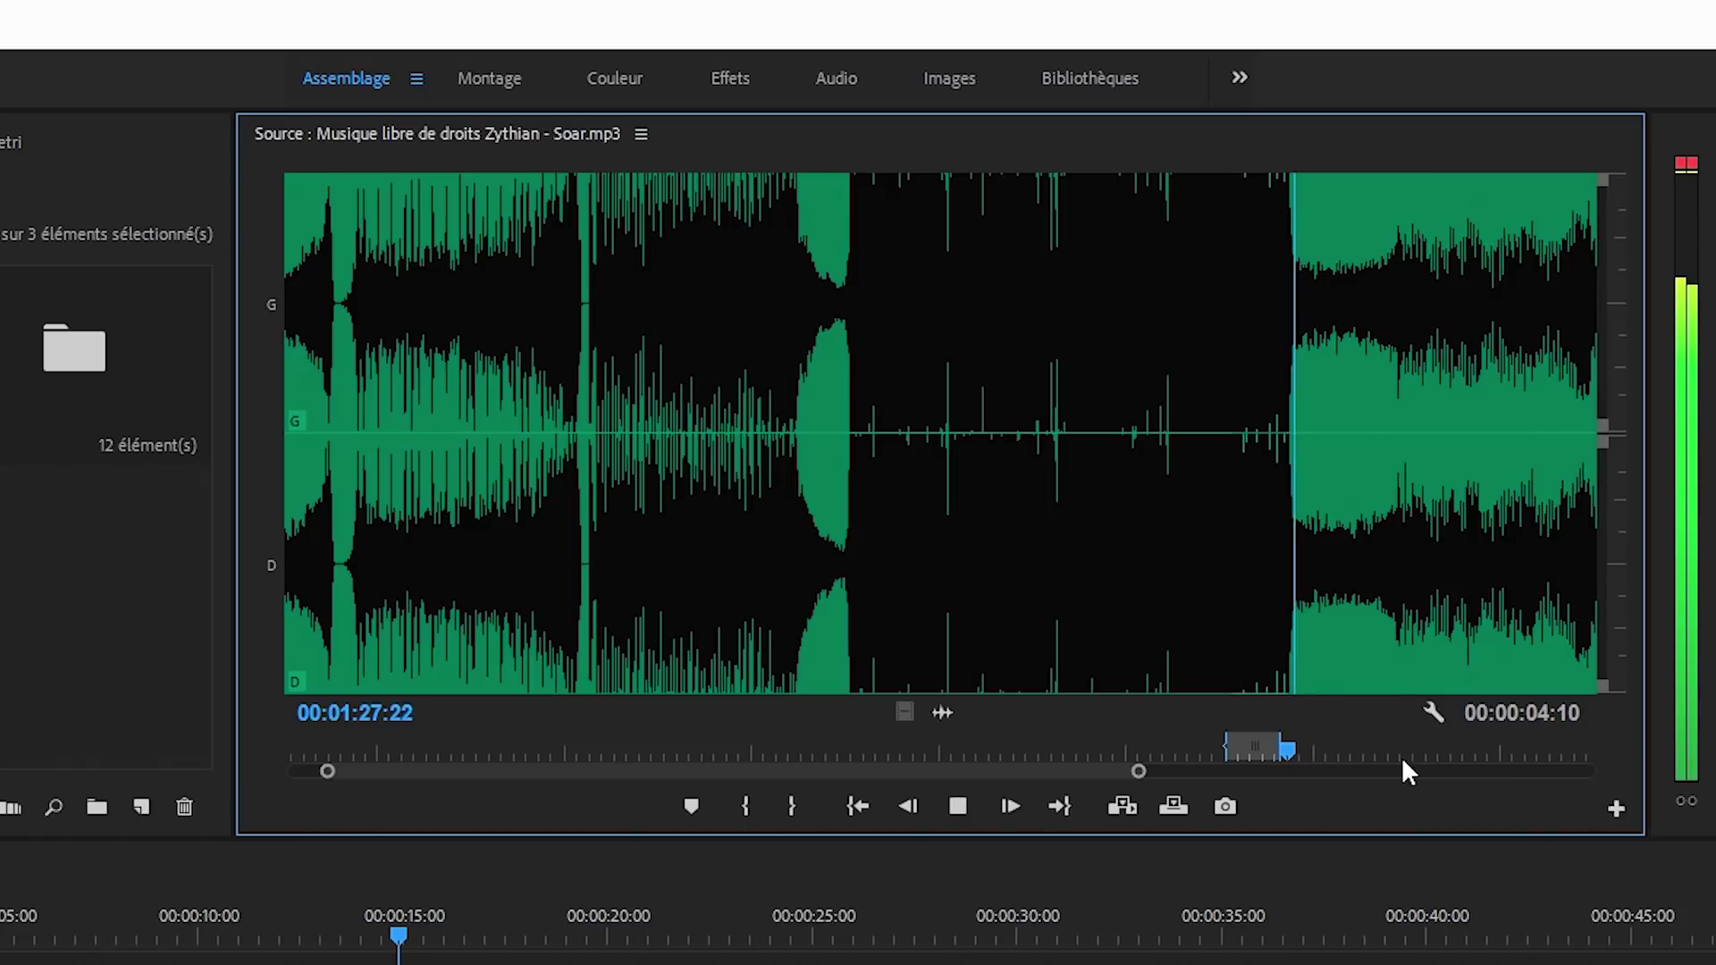
key(space)
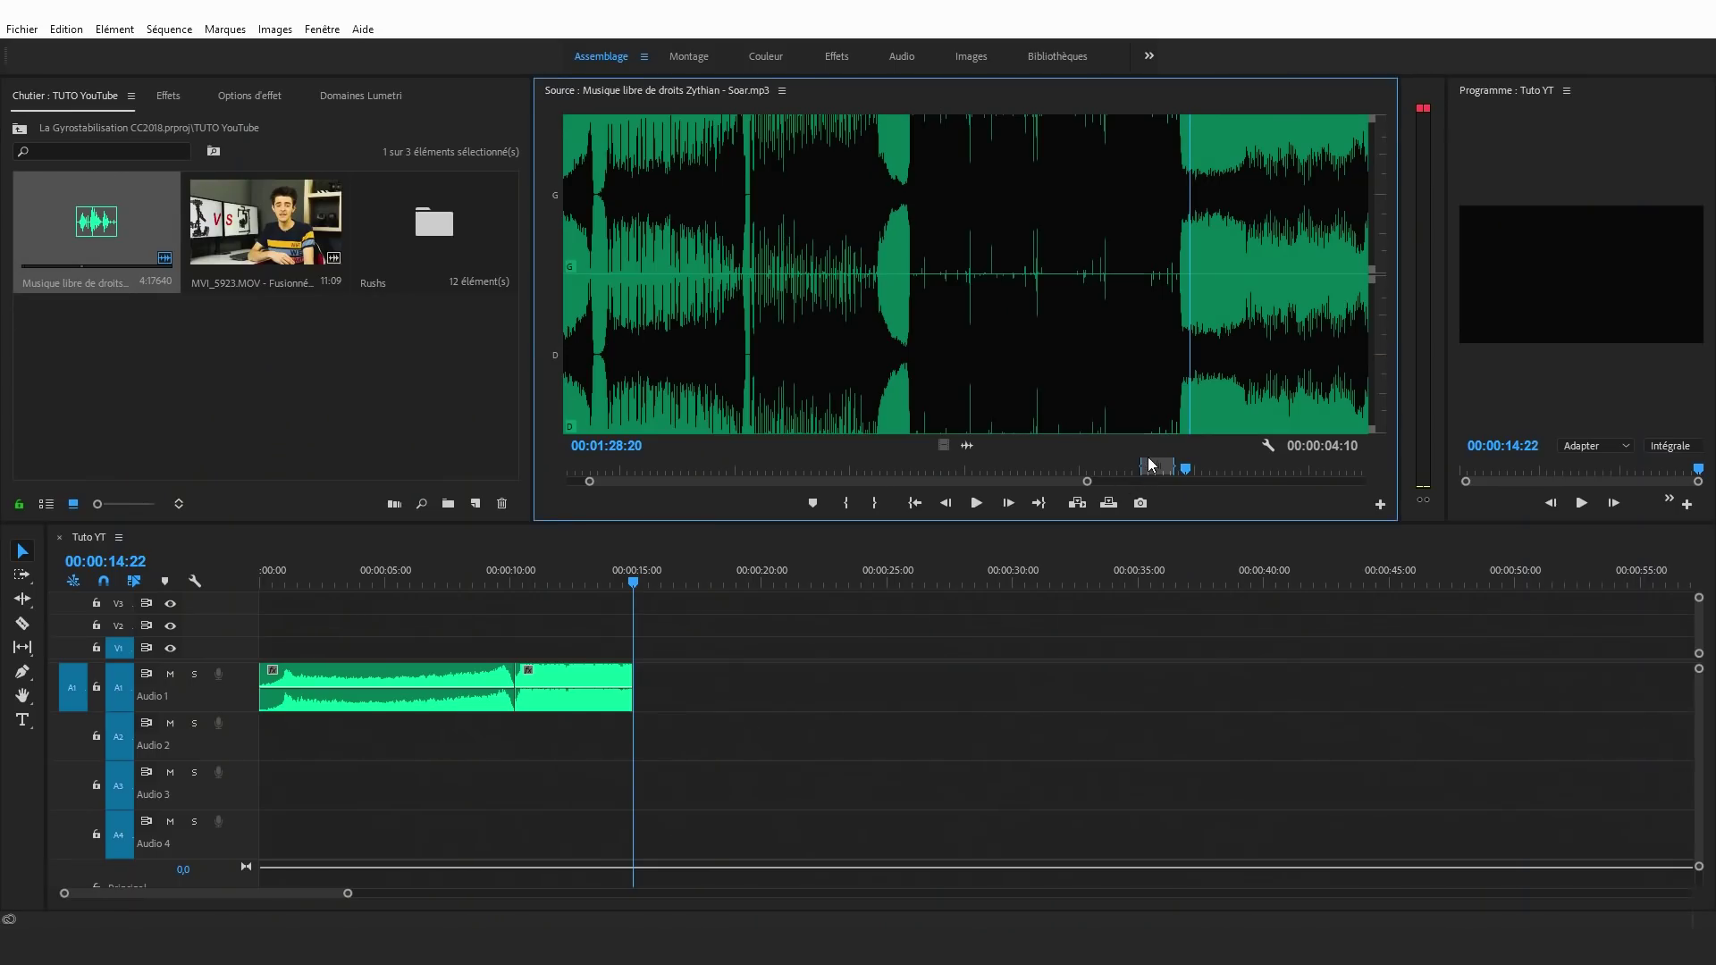
key(comma)
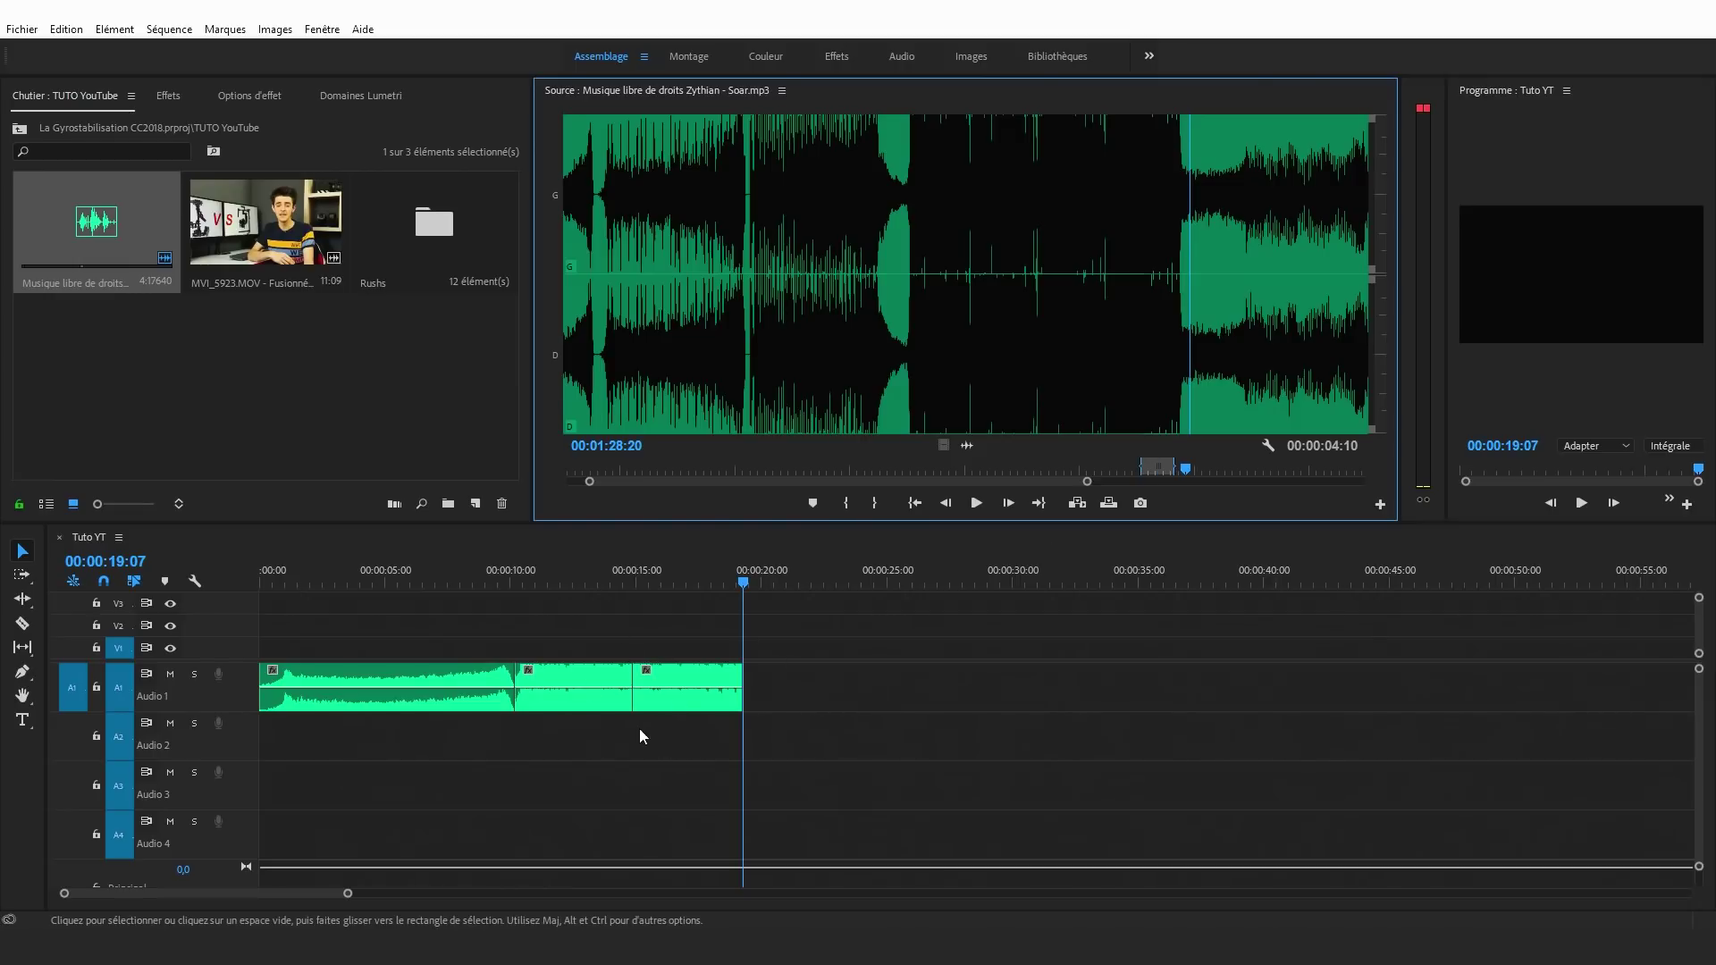
Step: Locate the beat at 00:03:04:03 in the Soar music
drag(1056, 481, 1340, 479)
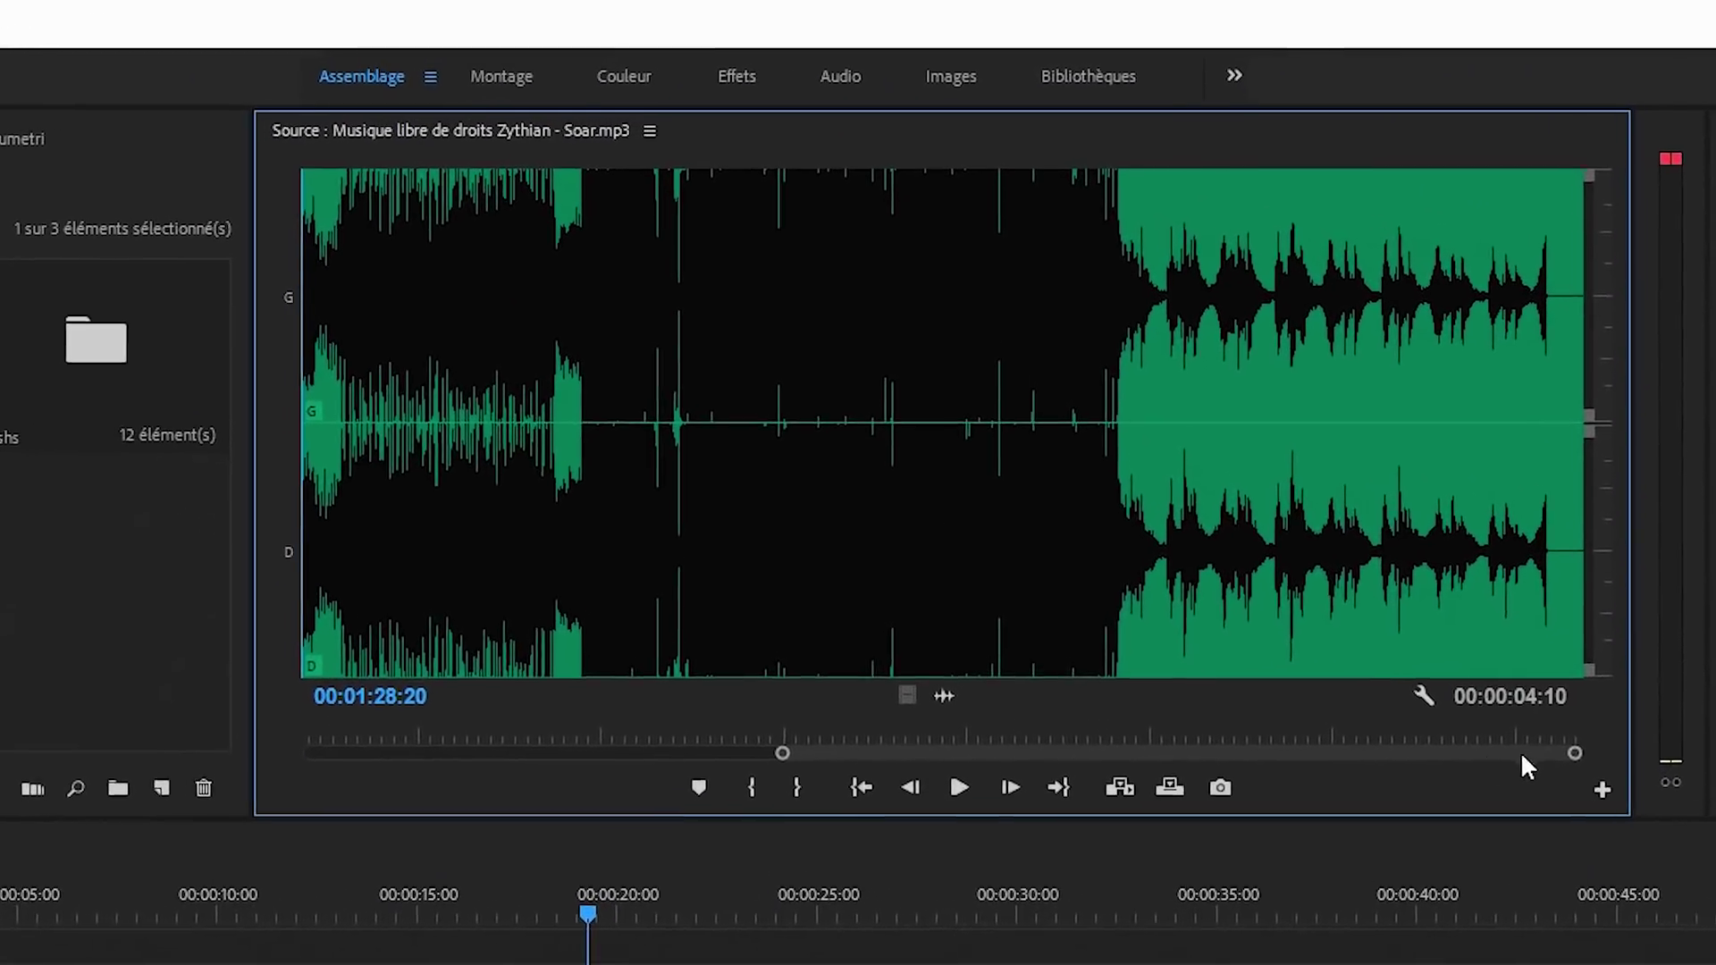
drag(1127, 601, 1102, 601)
drag(1117, 747, 1110, 752)
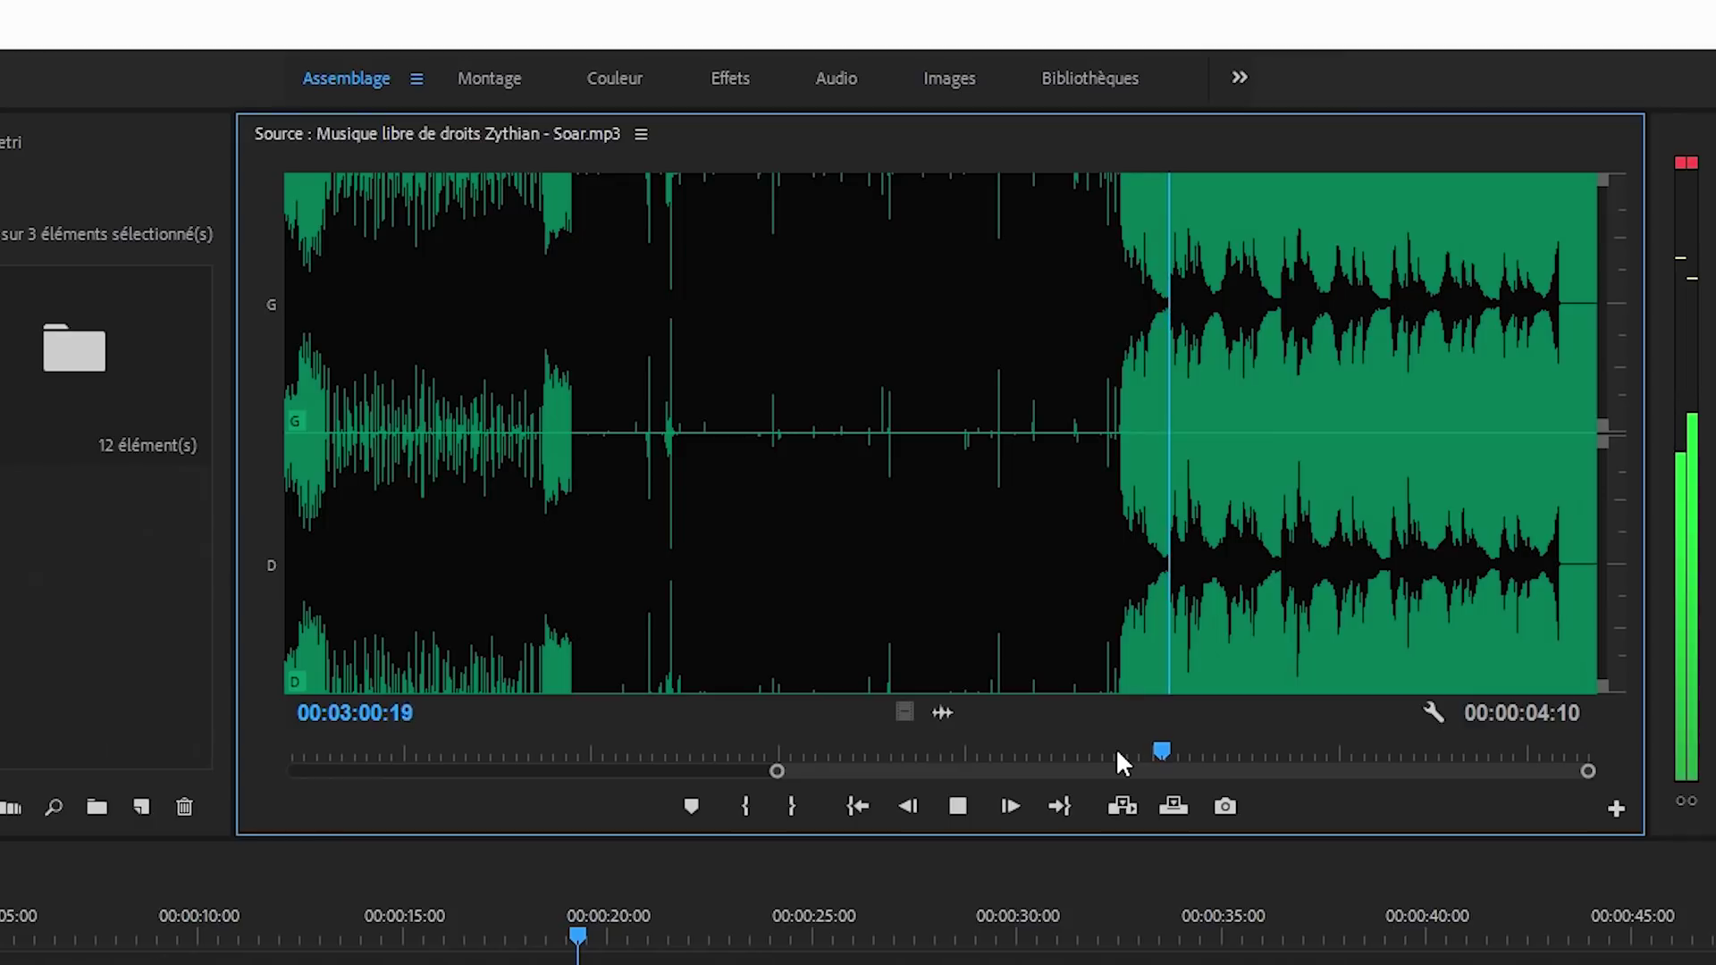
click(1202, 751)
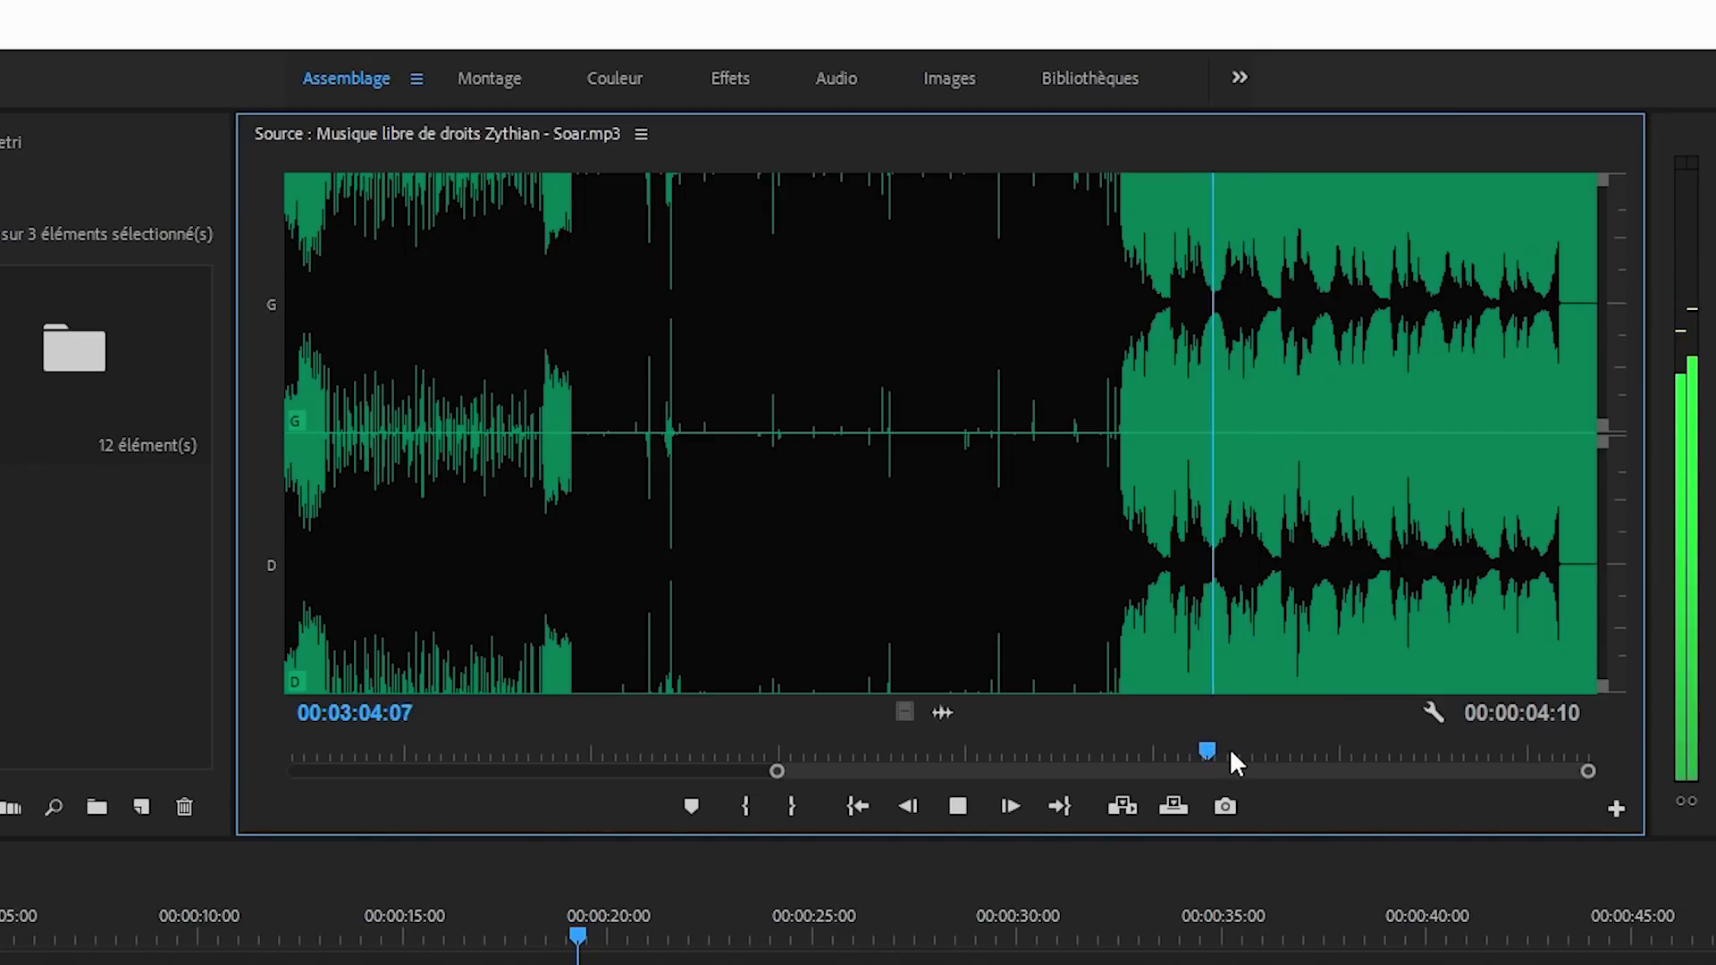
key(space)
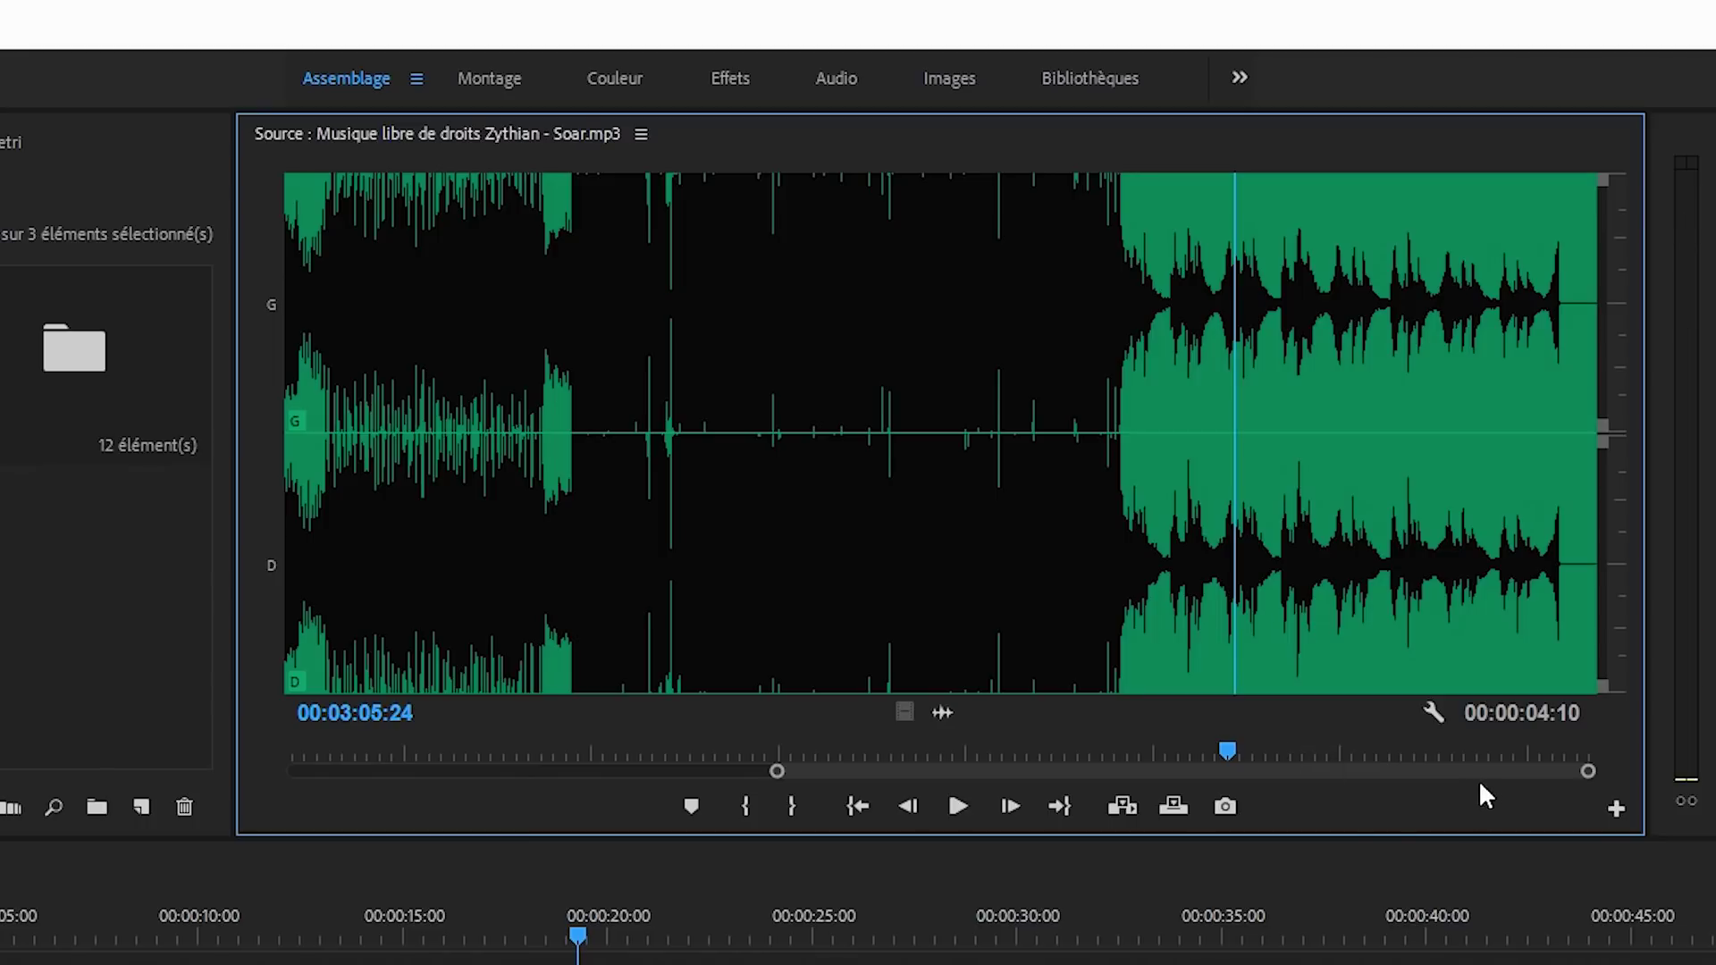
drag(1587, 770, 1320, 758)
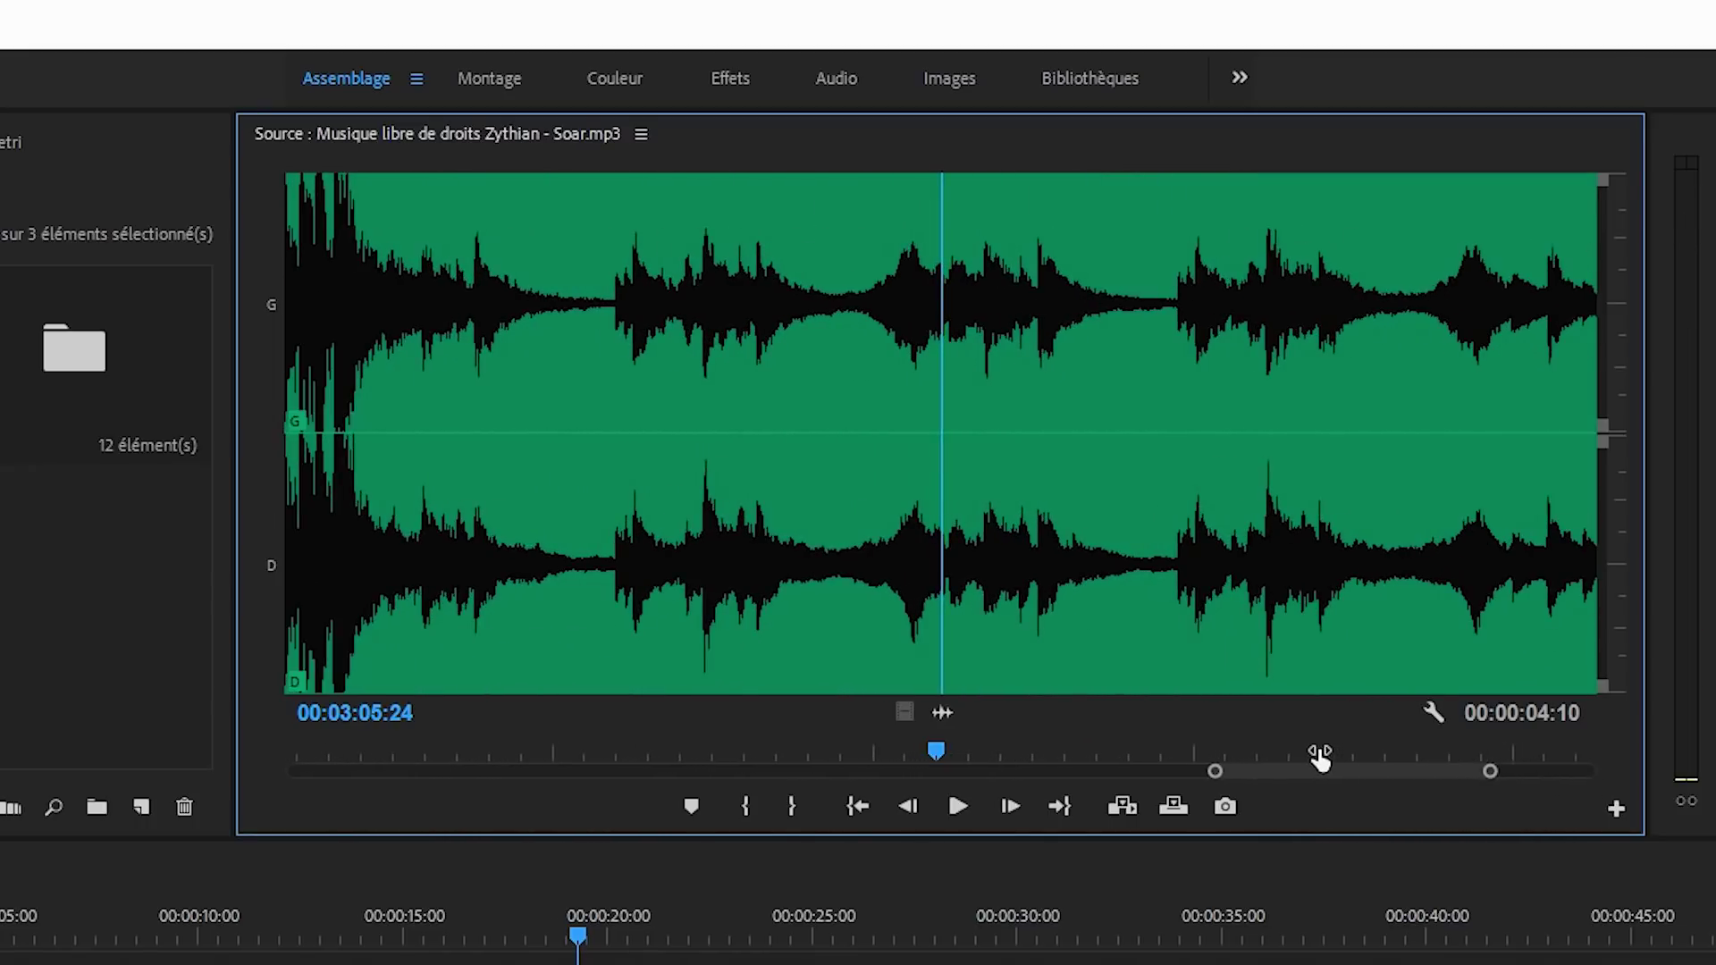
drag(935, 750, 817, 751)
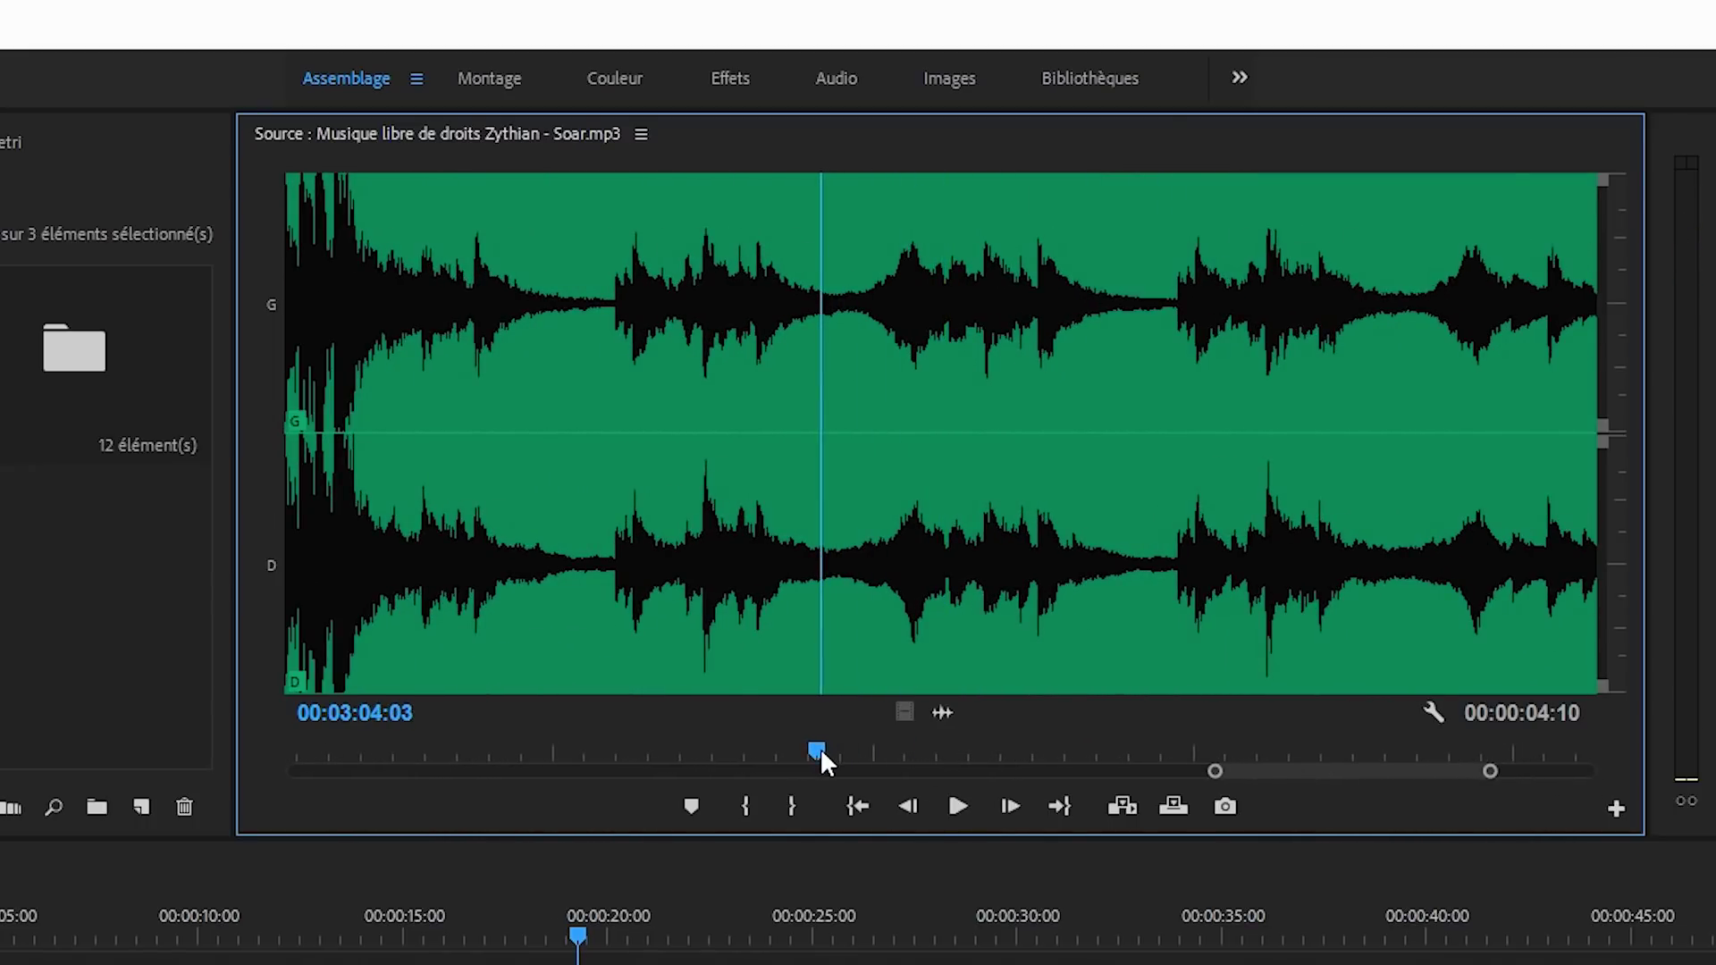
Step: Mark a 00:00:05:09 excerpt from that beat and drop it on Audio 2 after 00:00:19
key(i)
key(space)
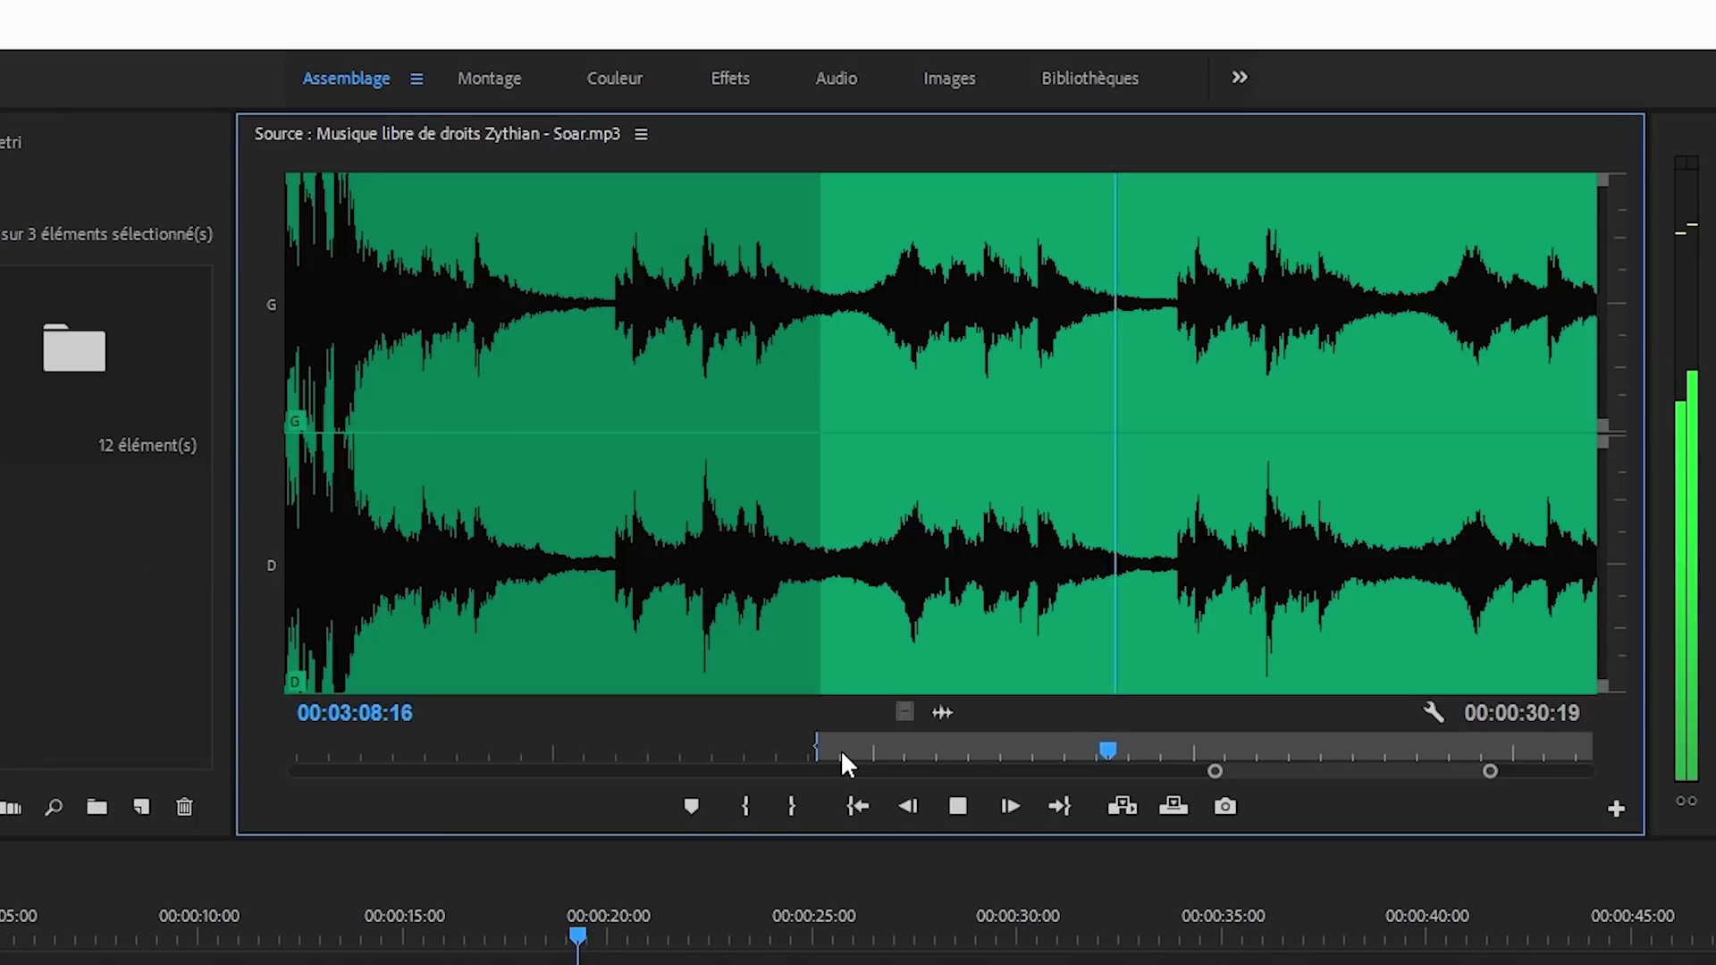
key(o)
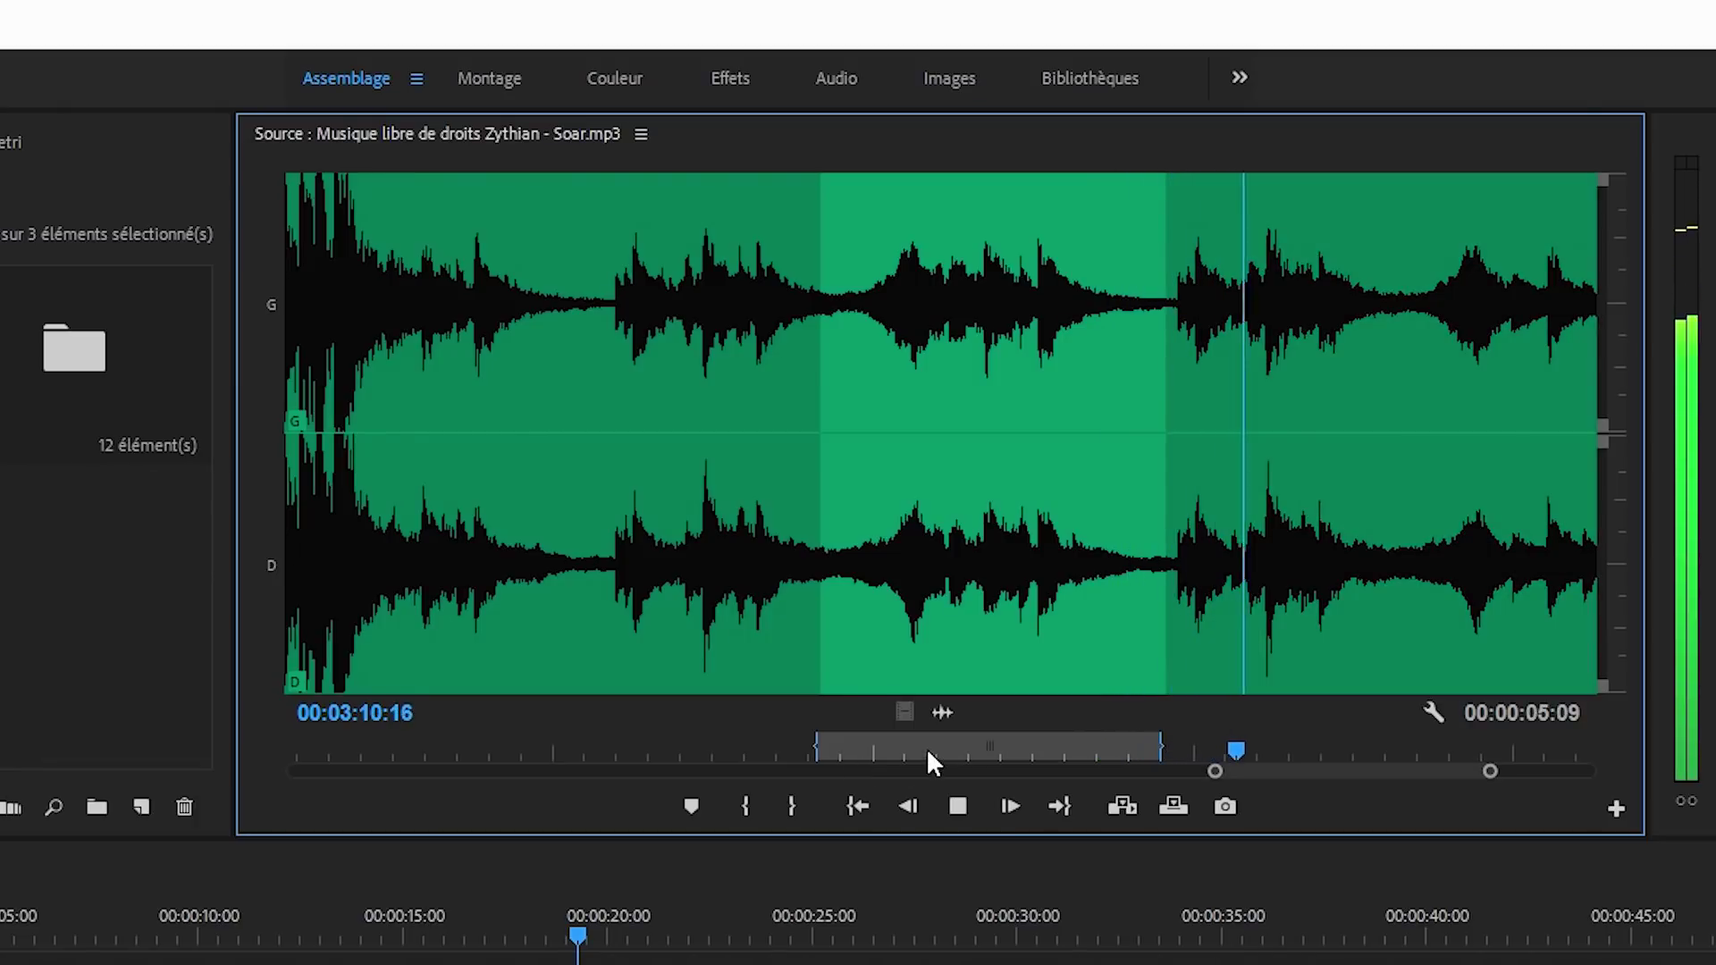
key(space)
drag(1039, 395, 815, 728)
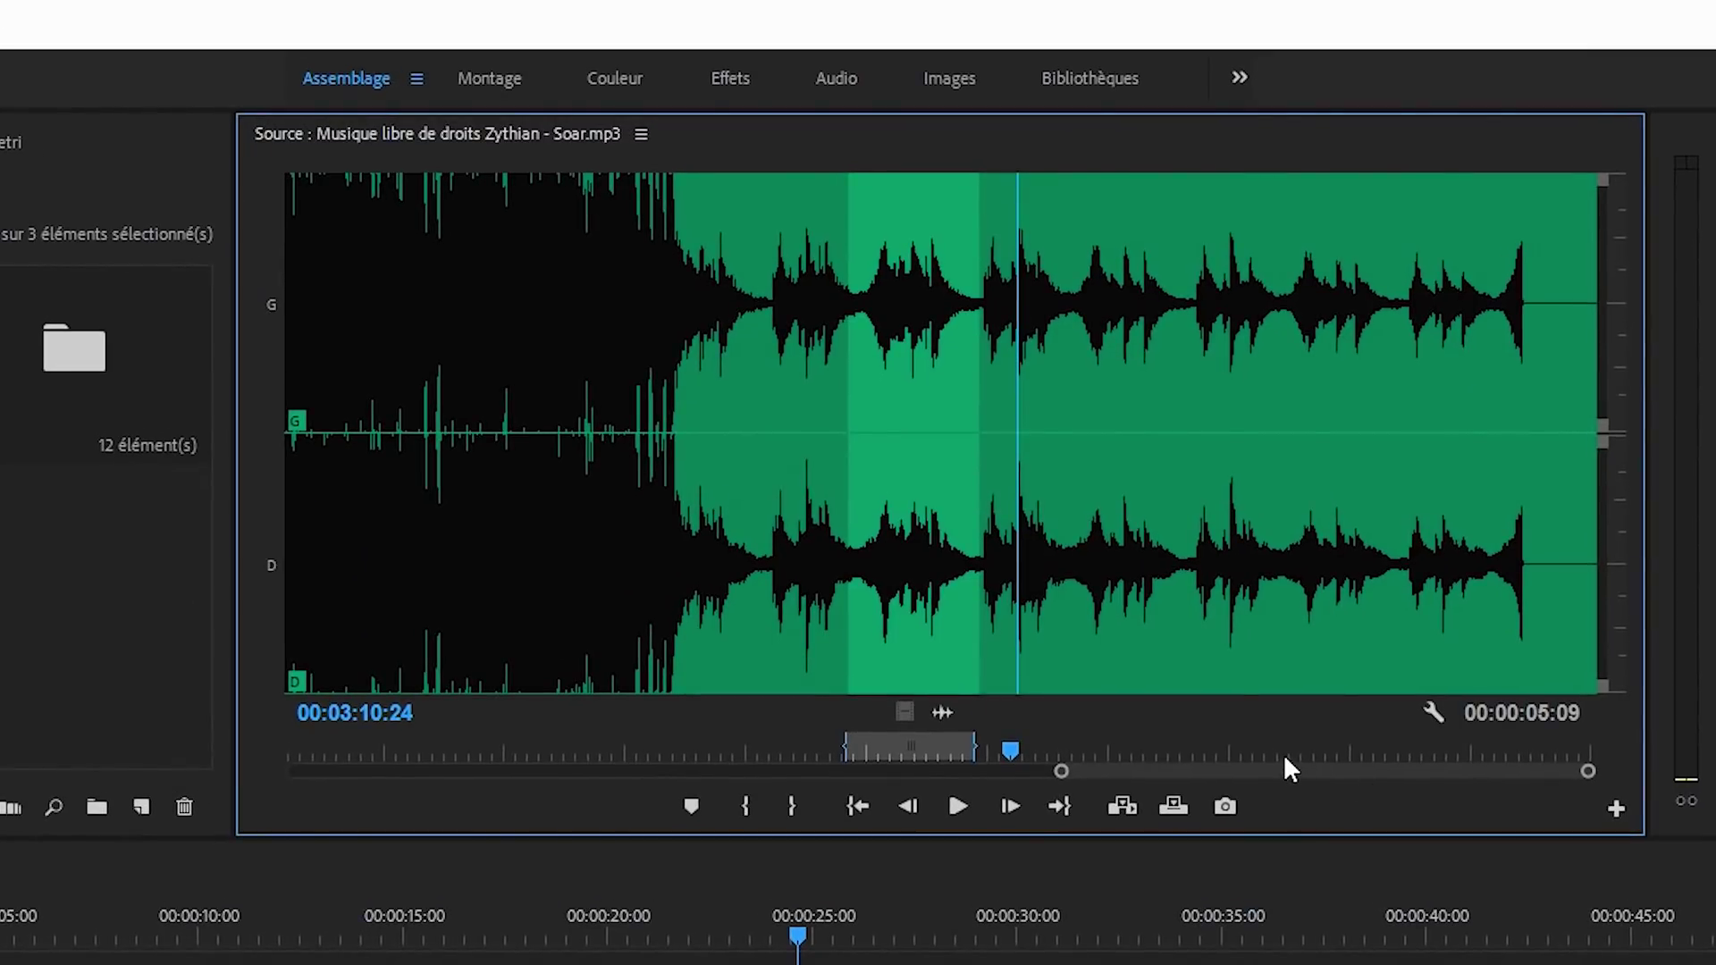
Step: Mark a five-second Soar excerpt starting near 3:26 and overwrite it into the sequence
drag(1285, 759, 1392, 756)
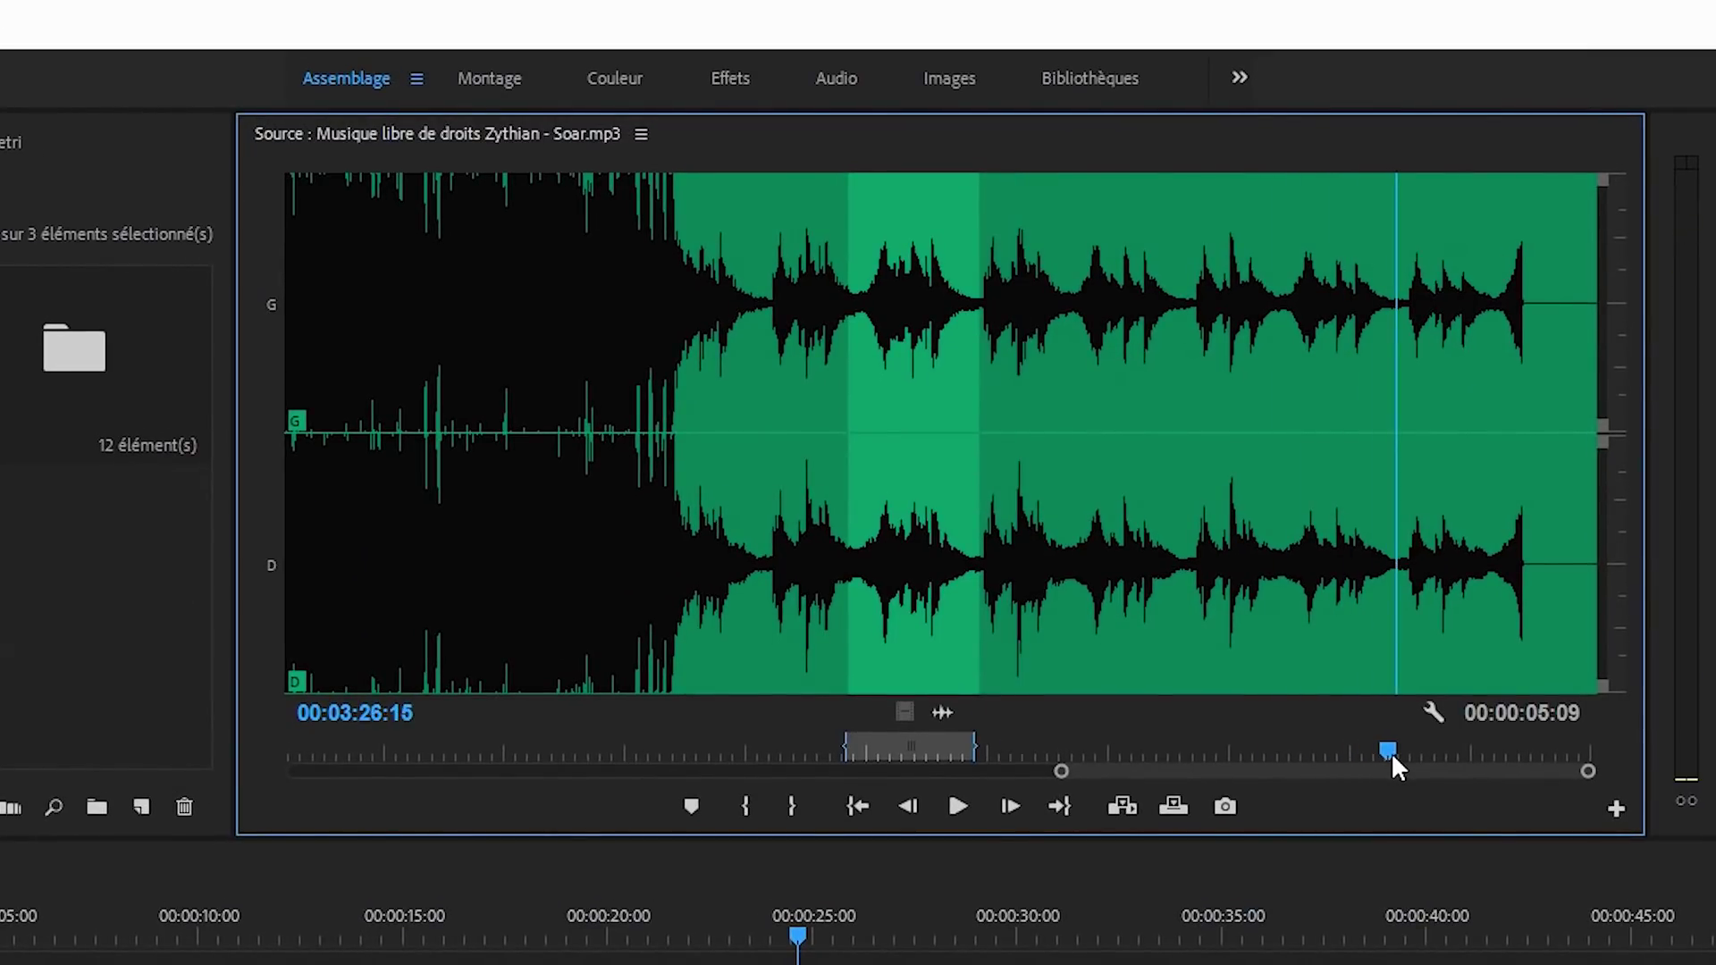
key(i)
key(space)
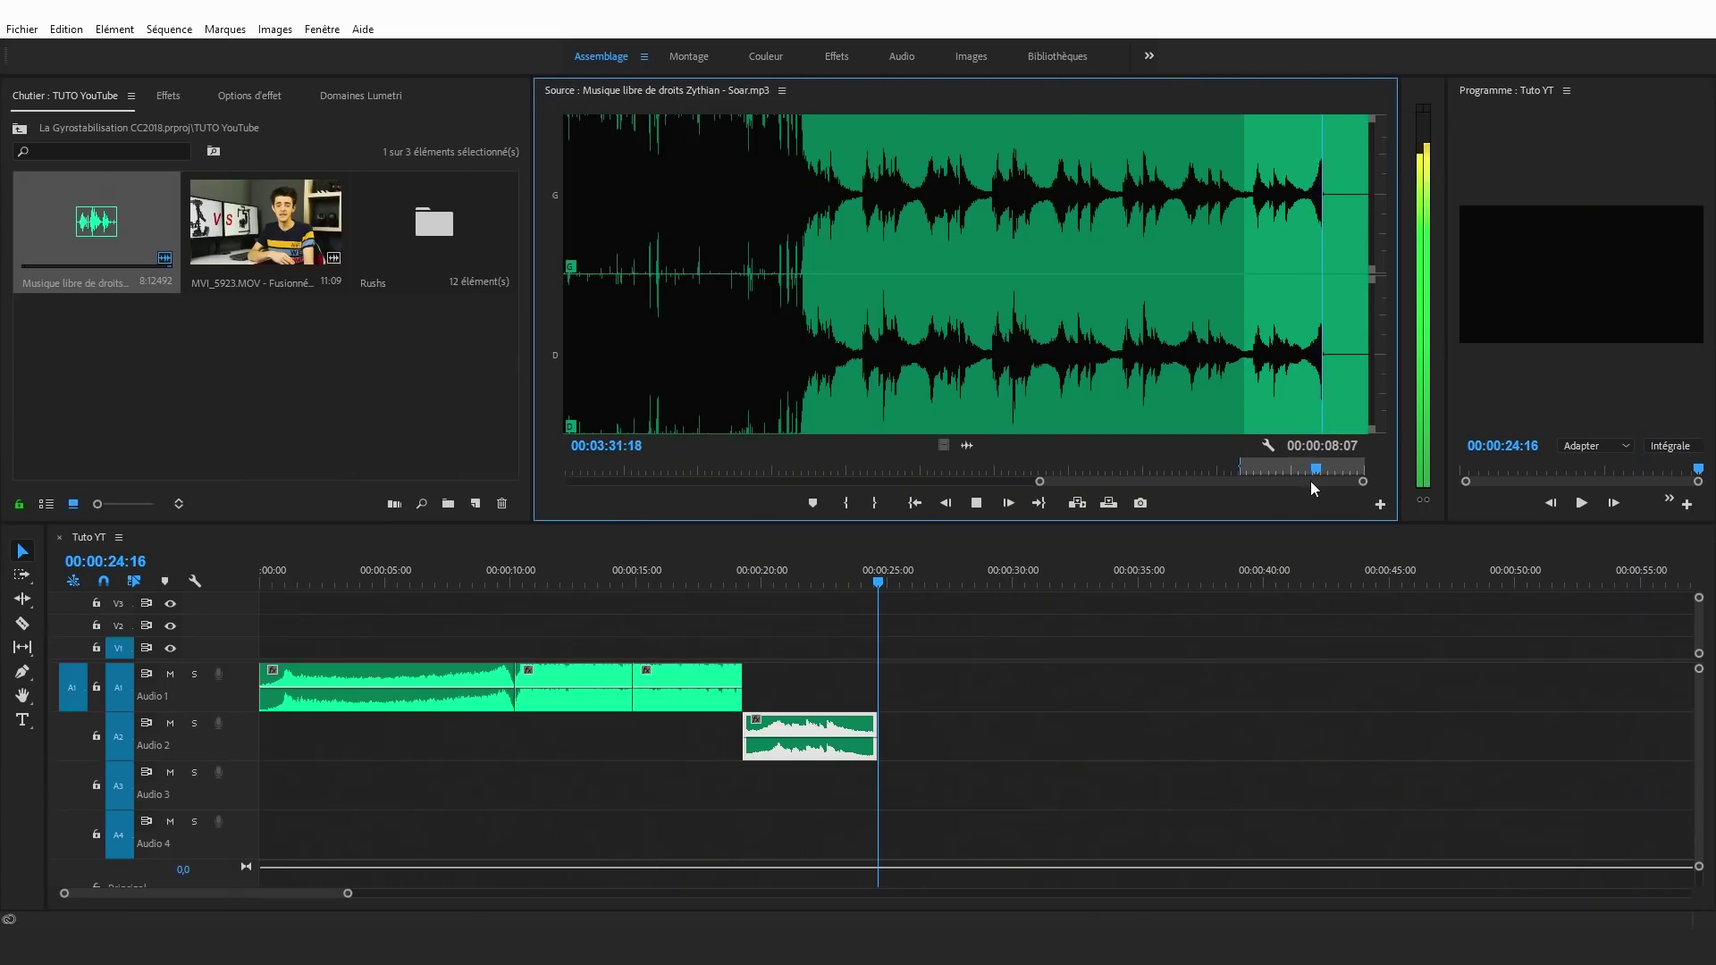
key(o)
key(space)
key(comma)
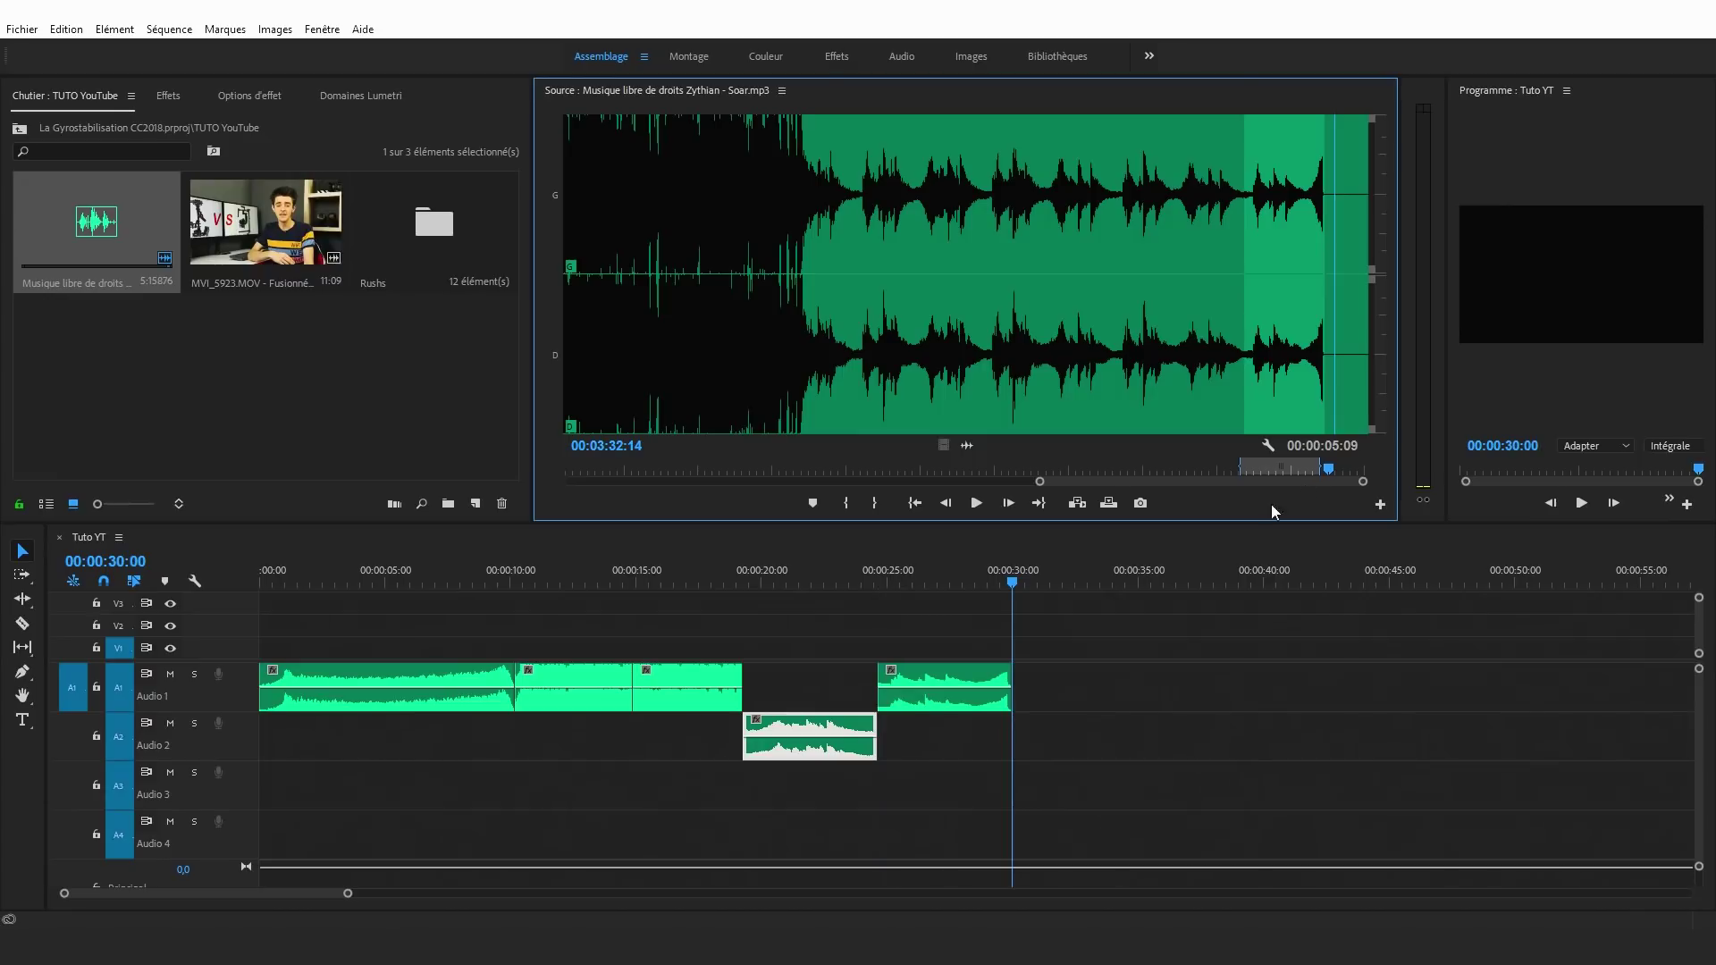
Step: Move the new clip down onto Audio 2 and select all music clips on both audio tracks
drag(930, 702, 930, 751)
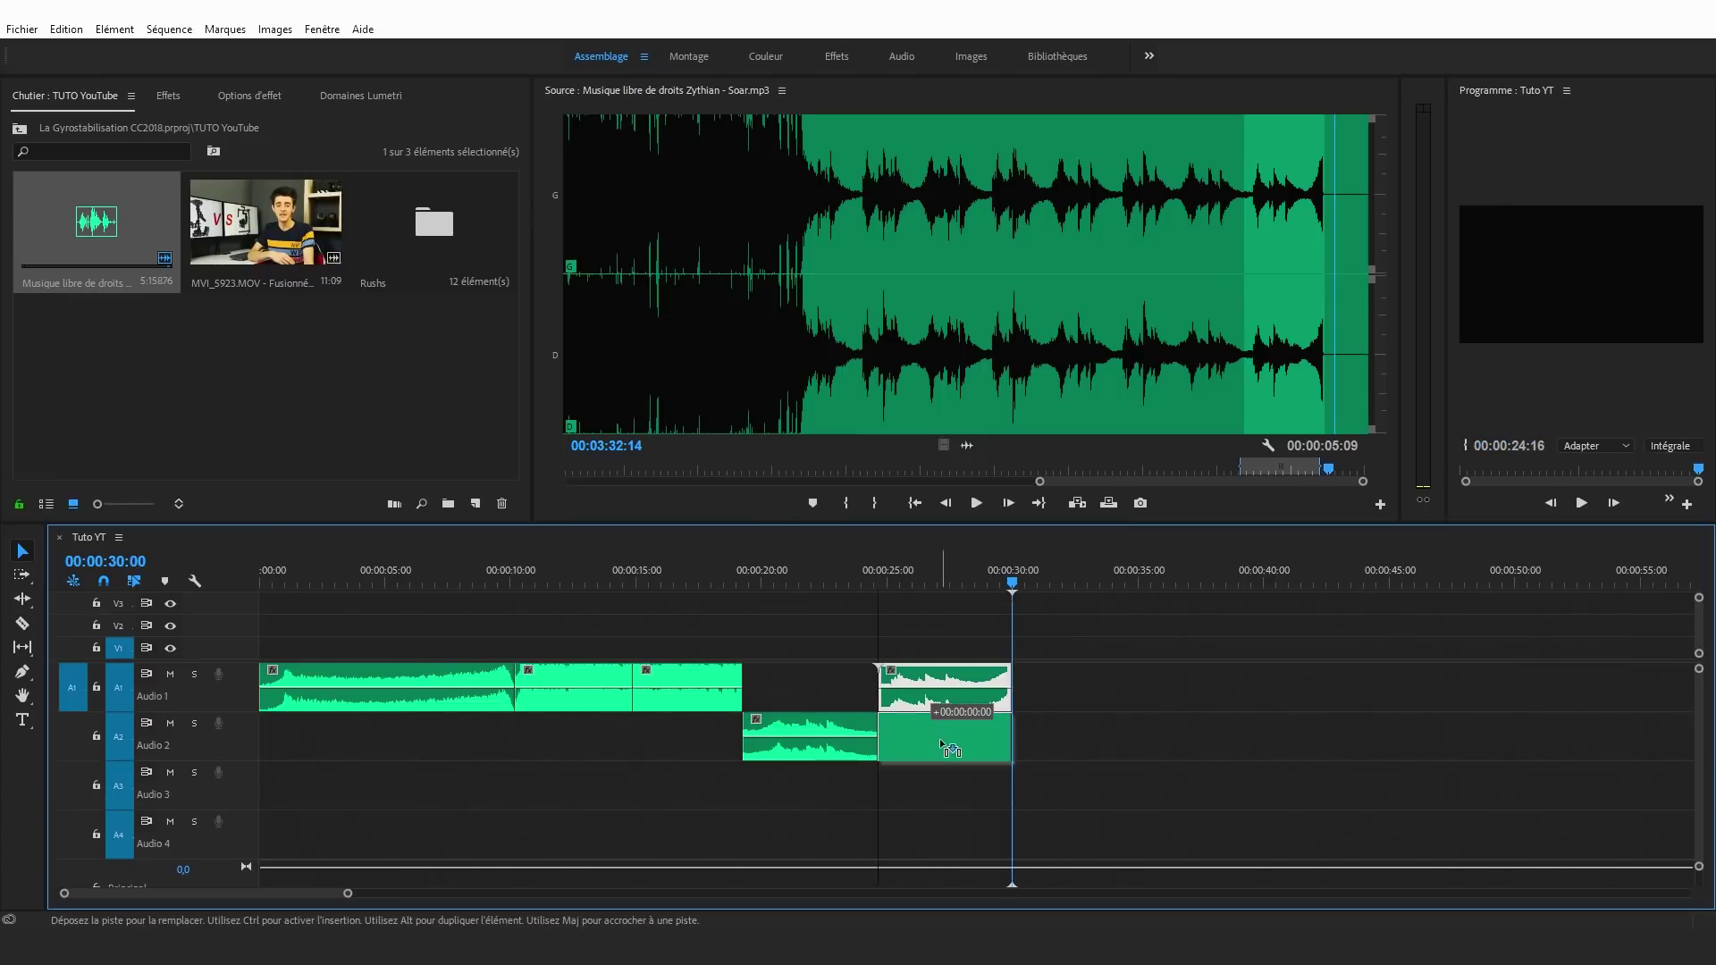
click(641, 795)
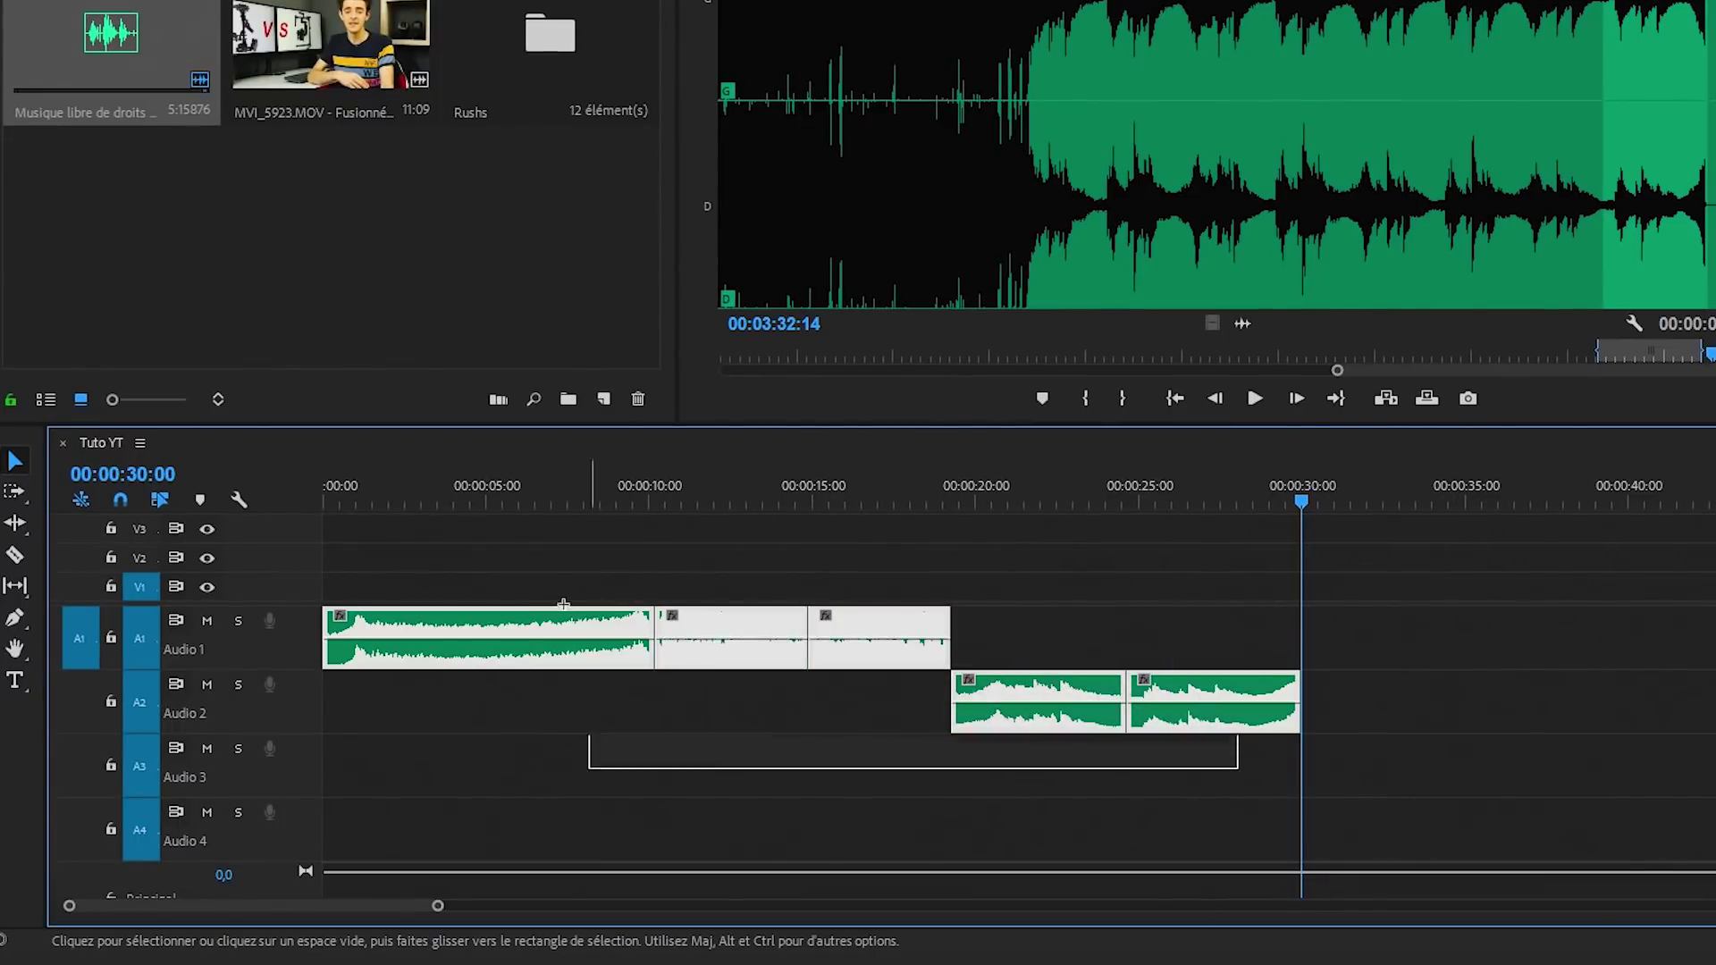
drag(1152, 731, 517, 625)
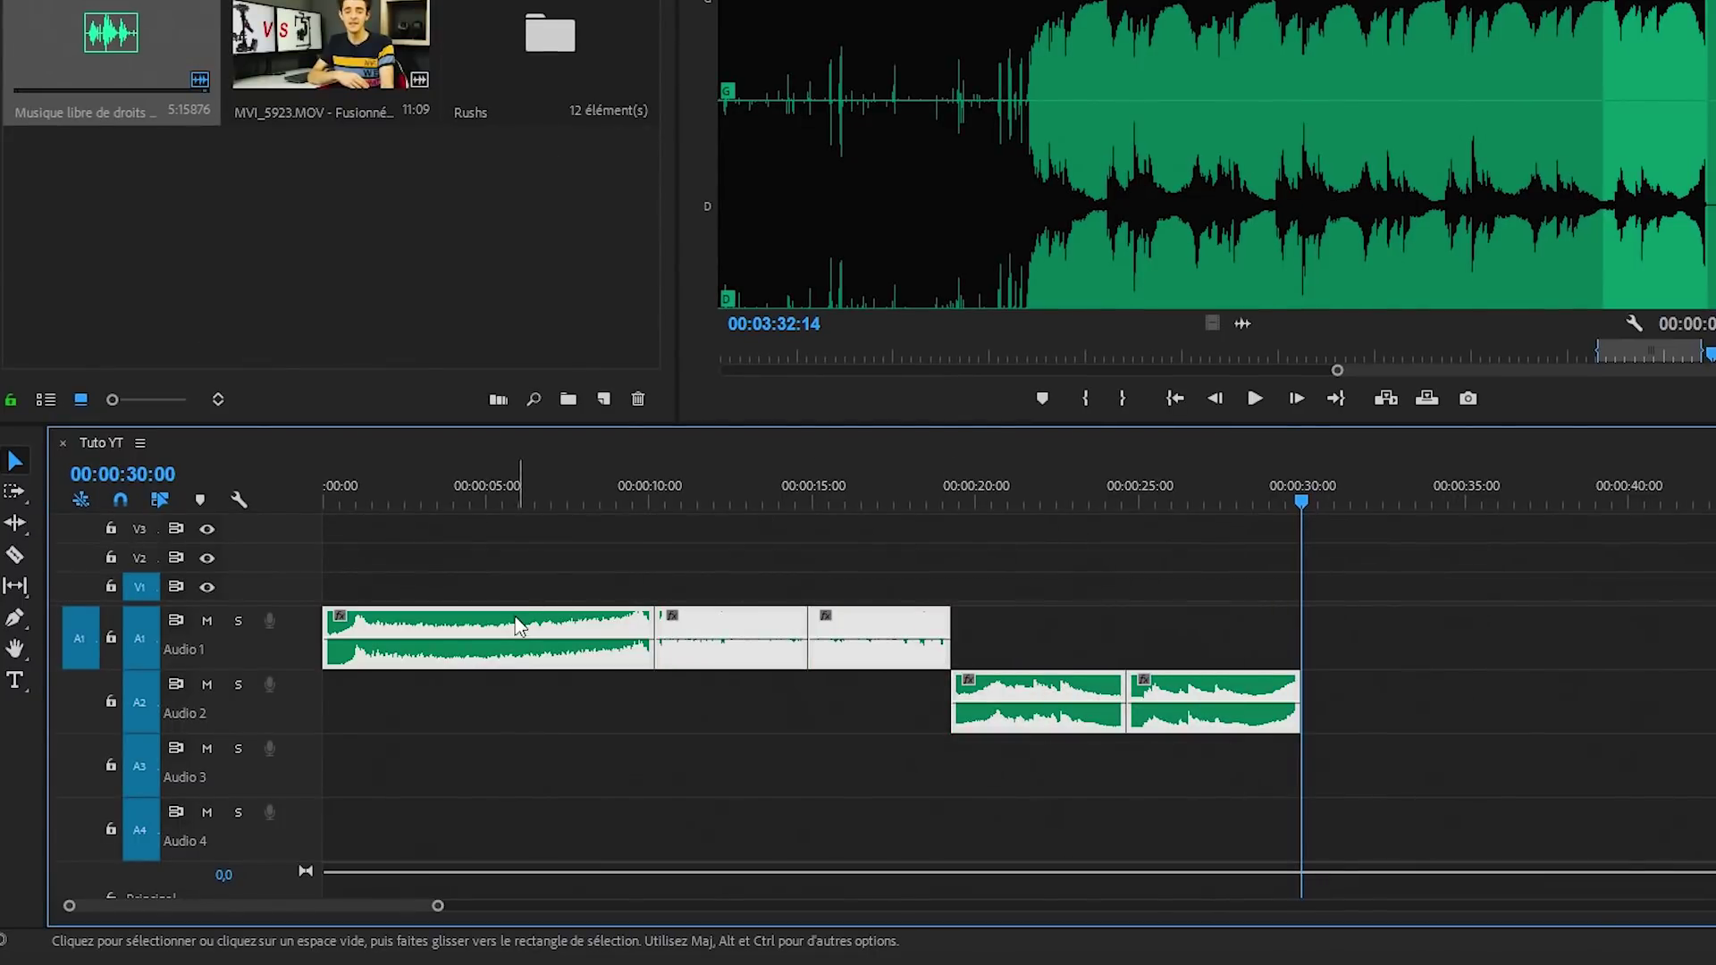
Step: Apply the Rose label (Libellé > Rose) to the selected Soar clips on Audio 1 and 2
right_click(516, 625)
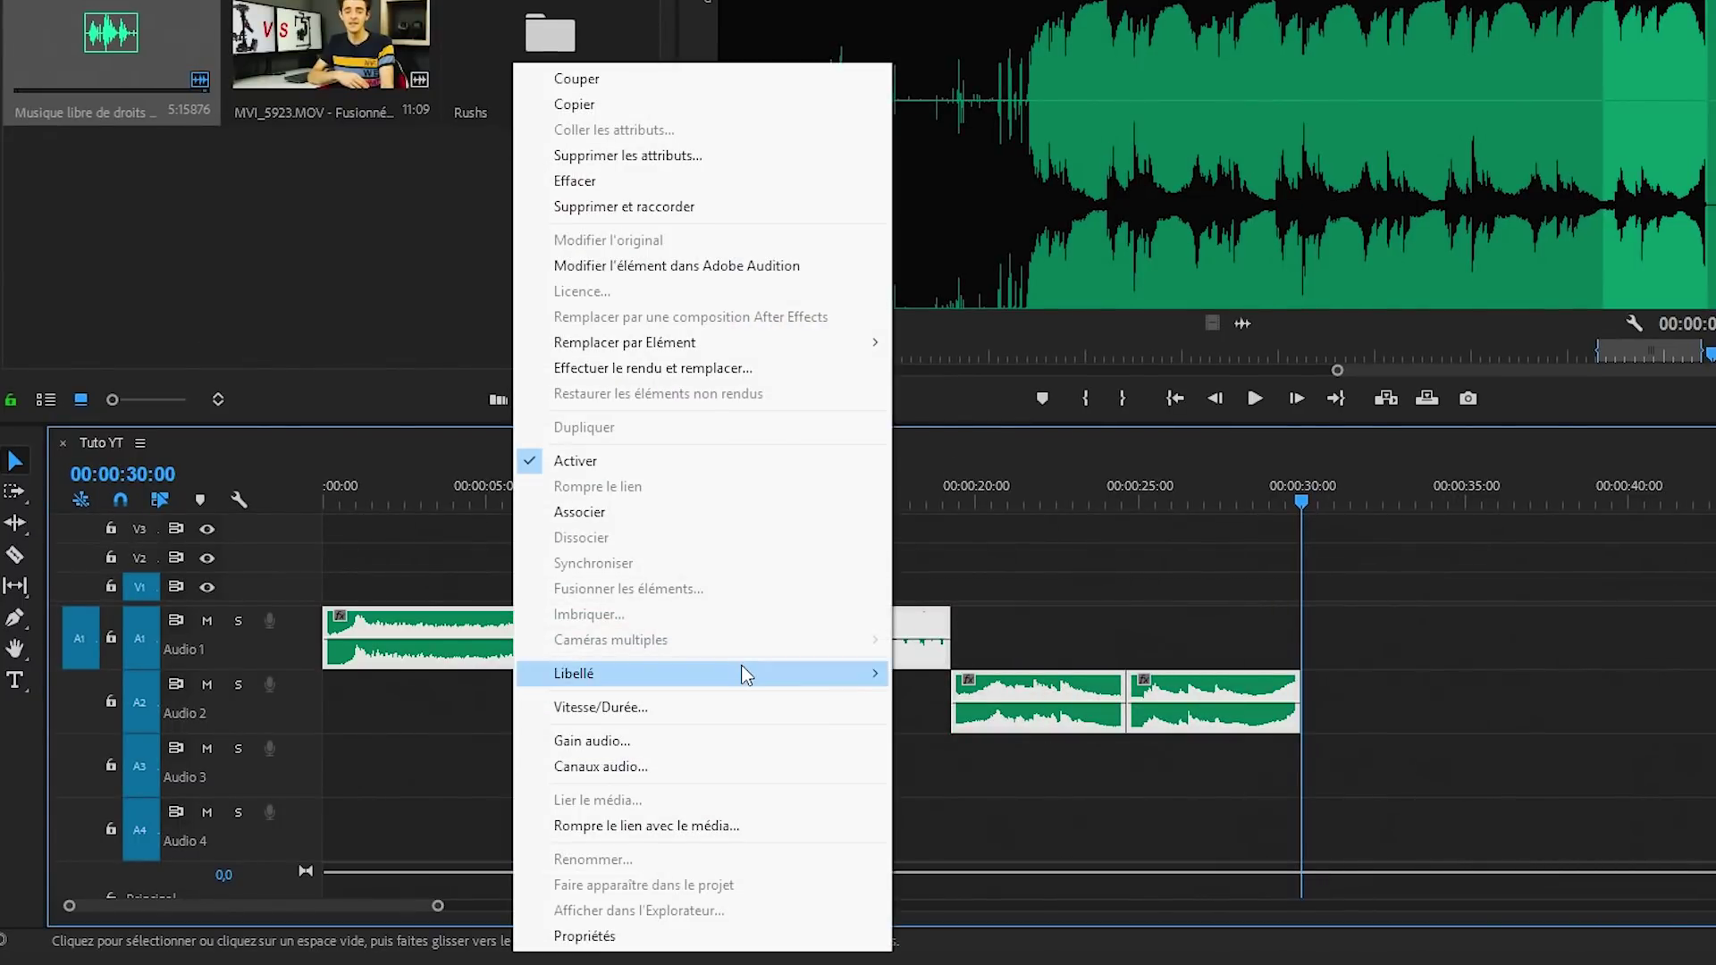
mouse_move(744, 675)
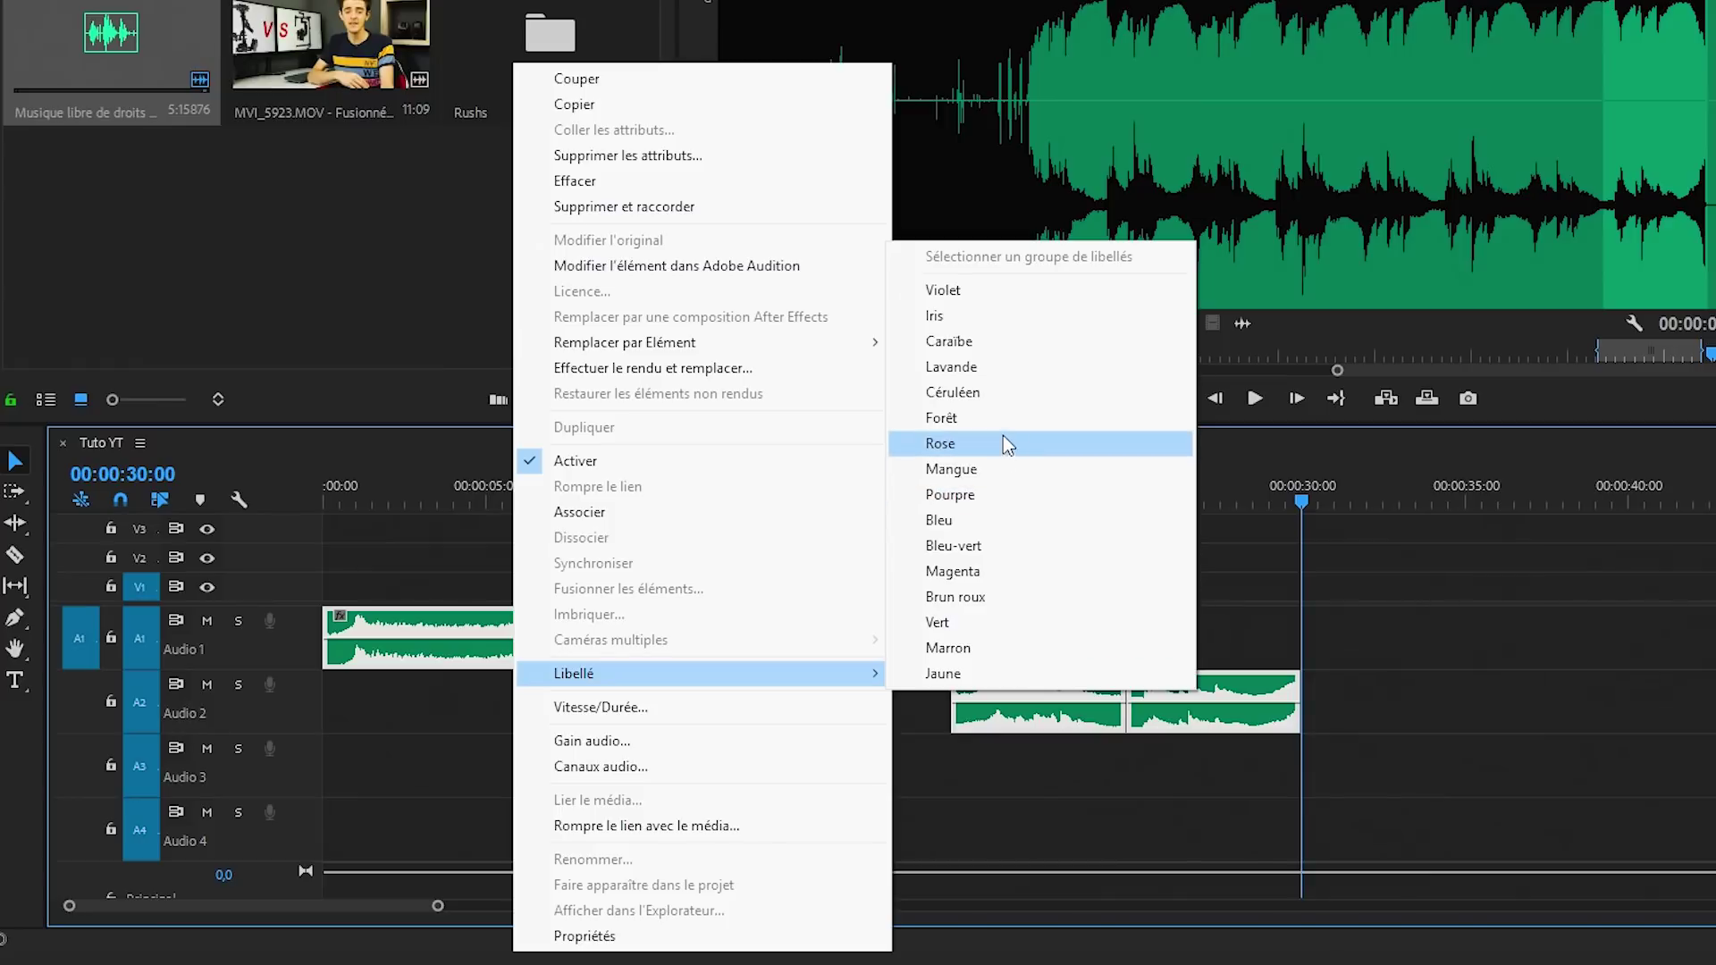
click(940, 444)
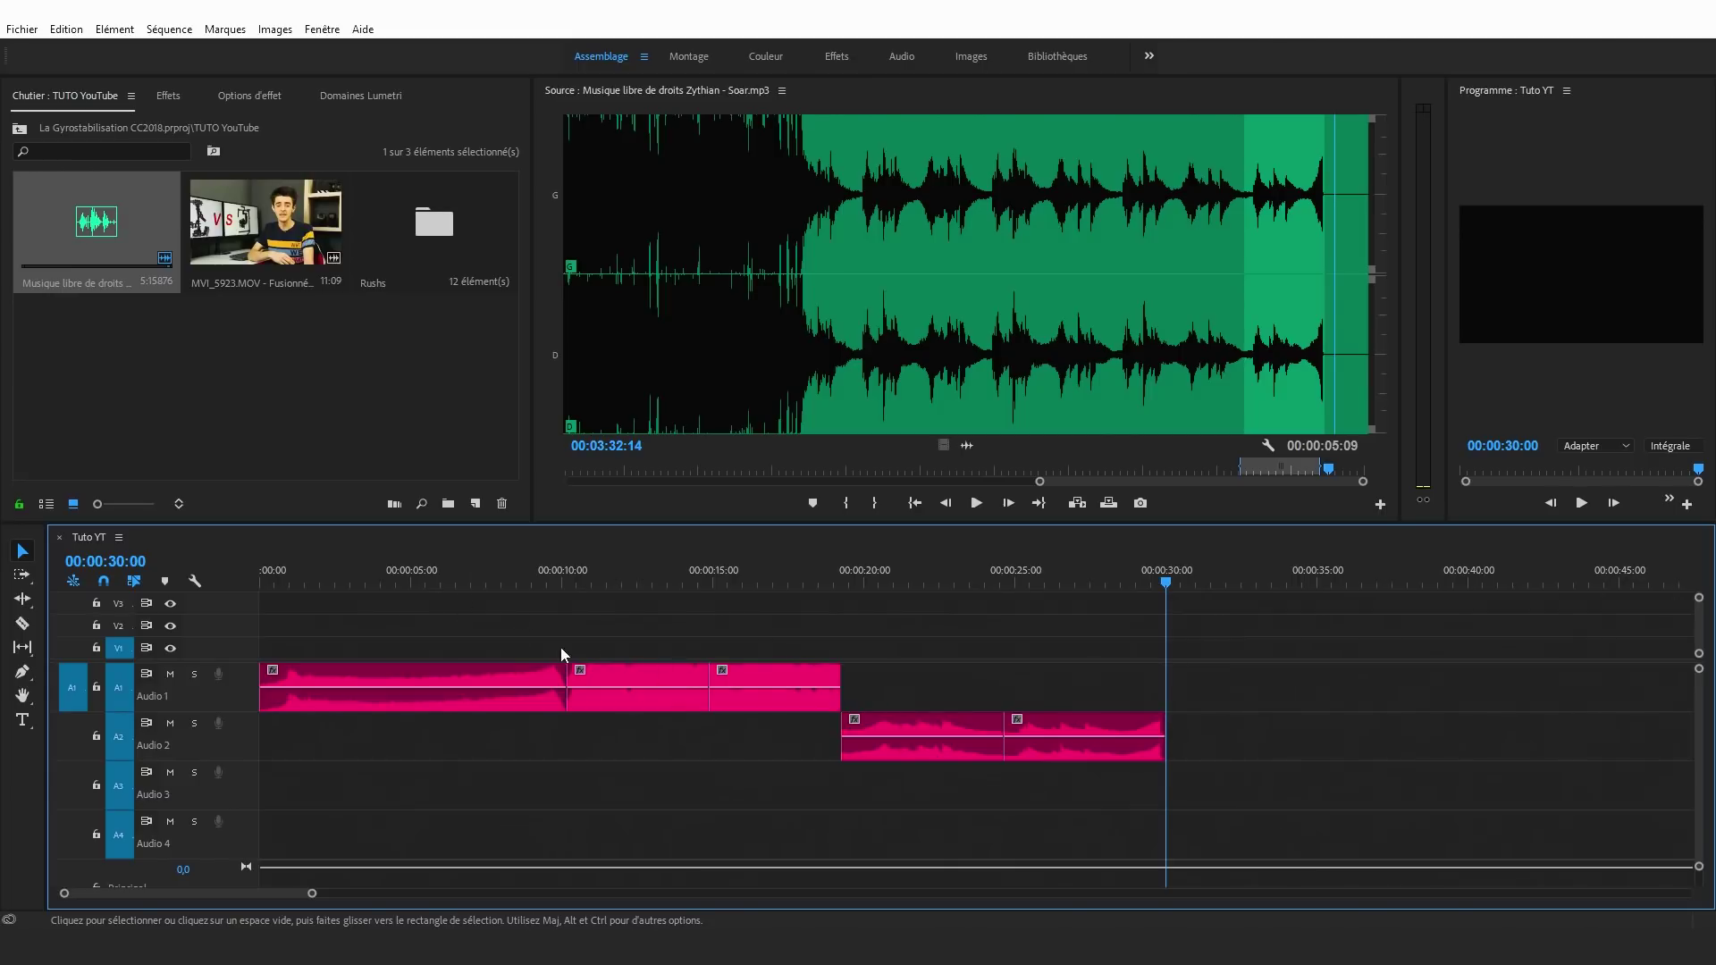
Step: Play the sequence and zoom into the Audio 1 music cut just before 00:00:15
click(276, 590)
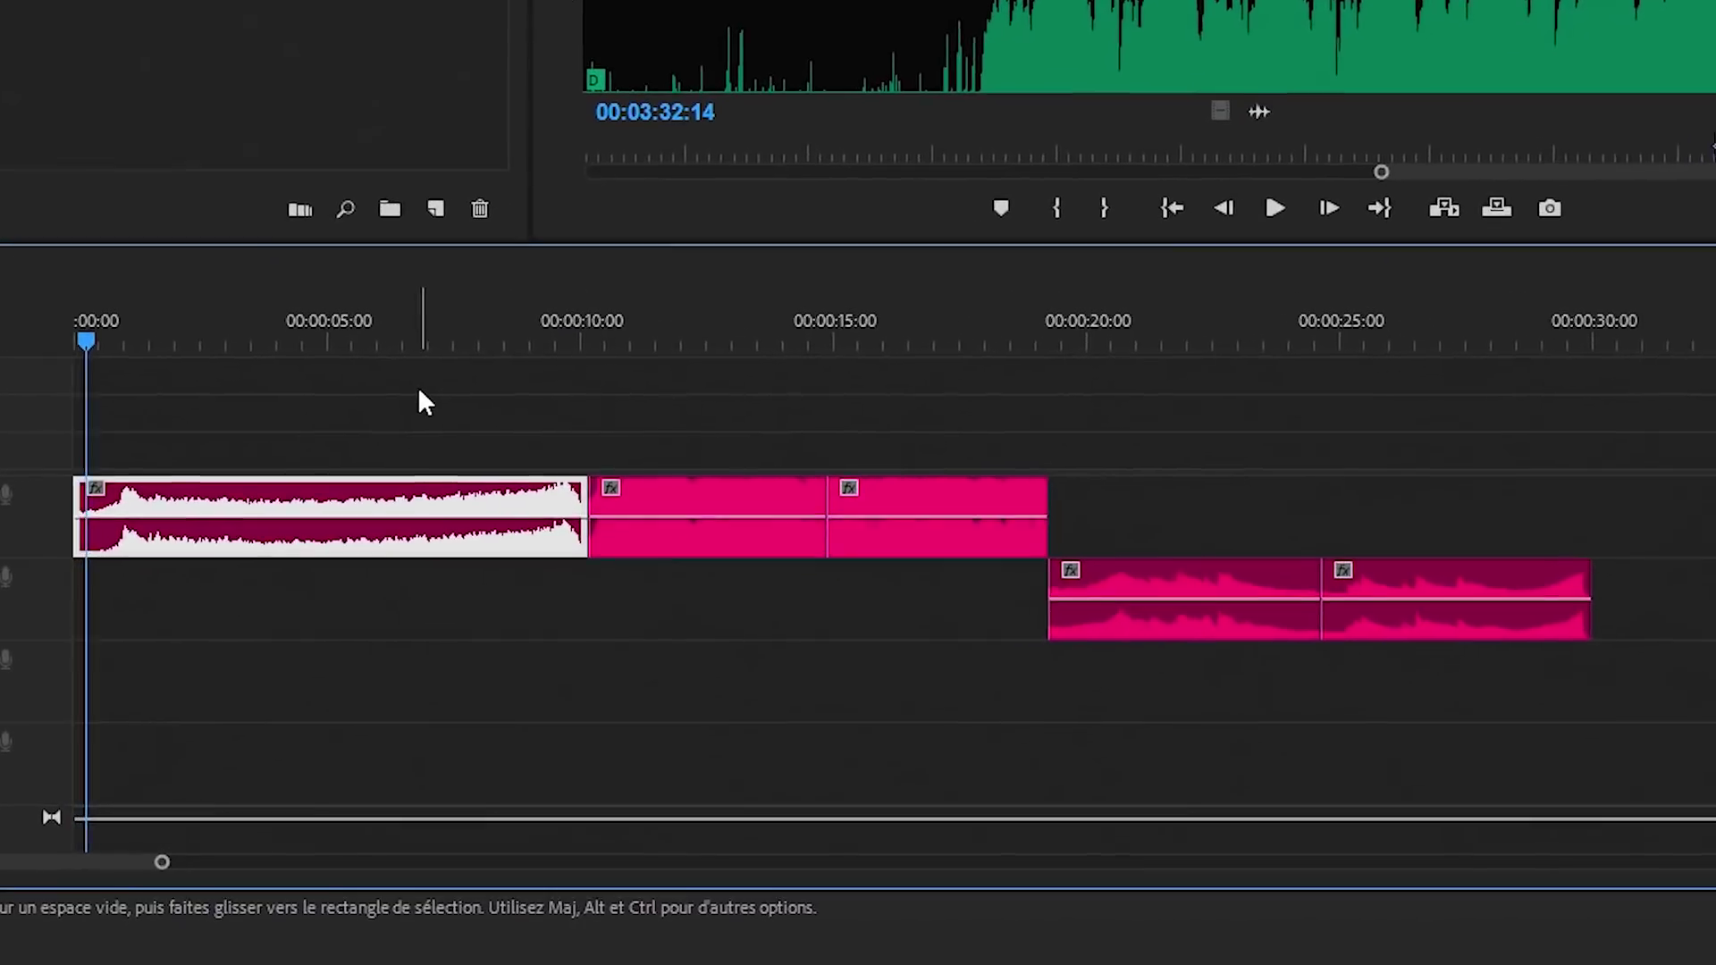
key(space)
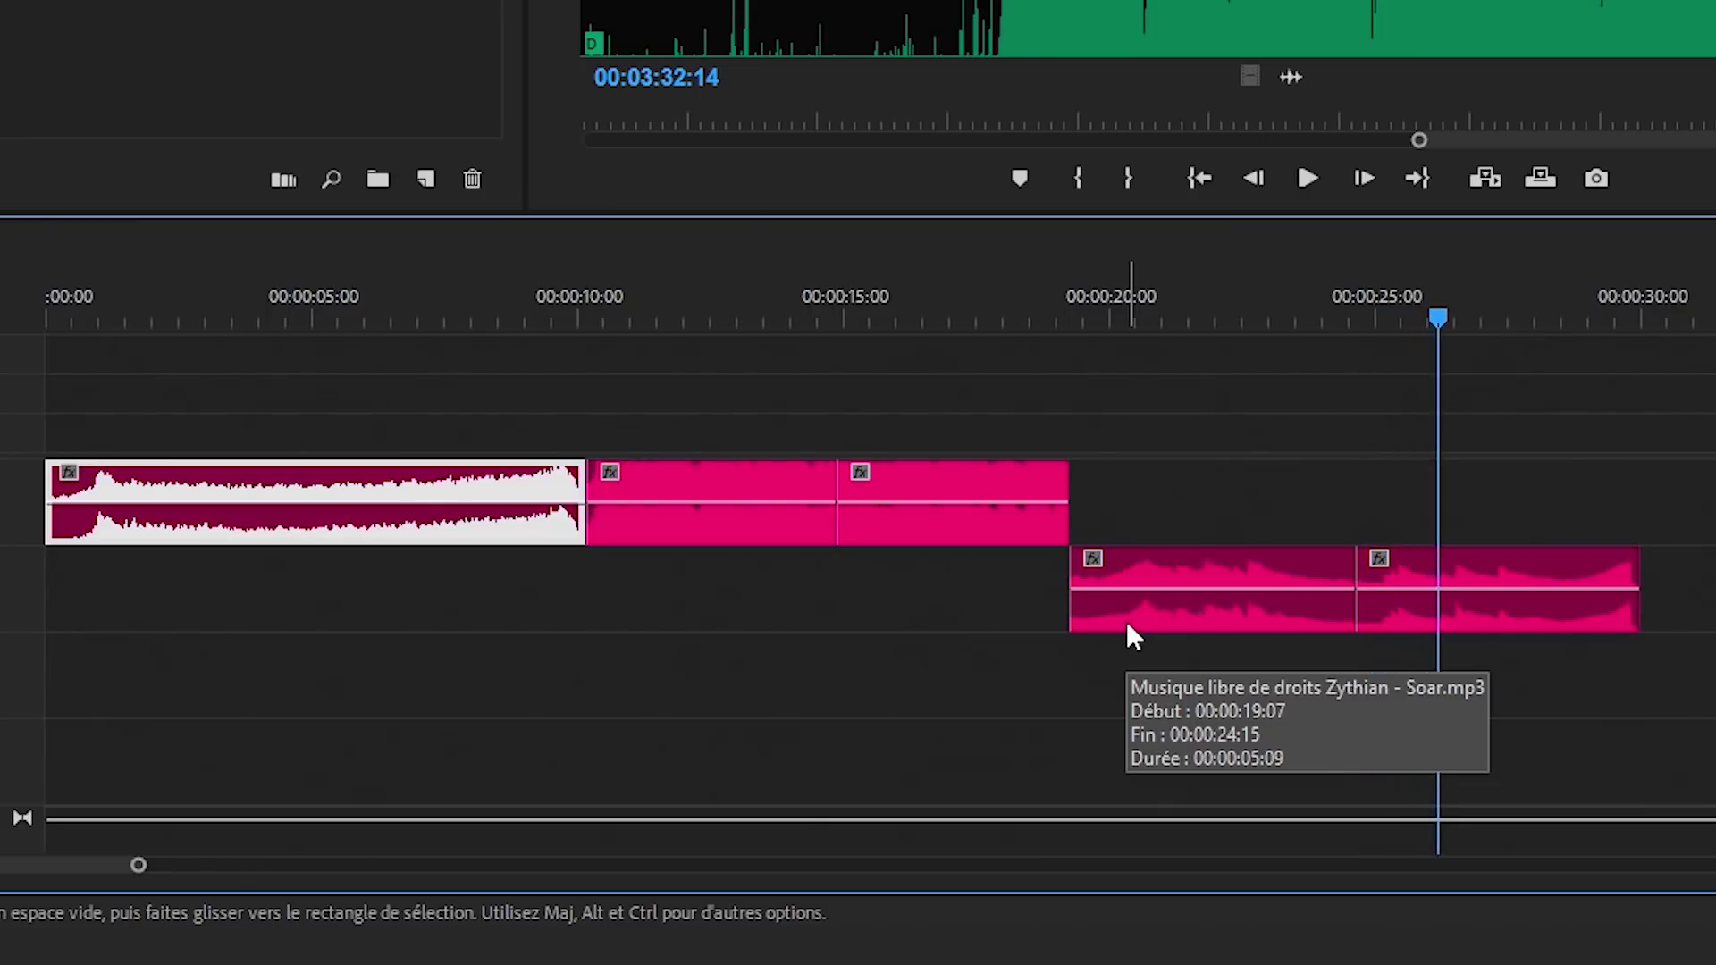
click(832, 304)
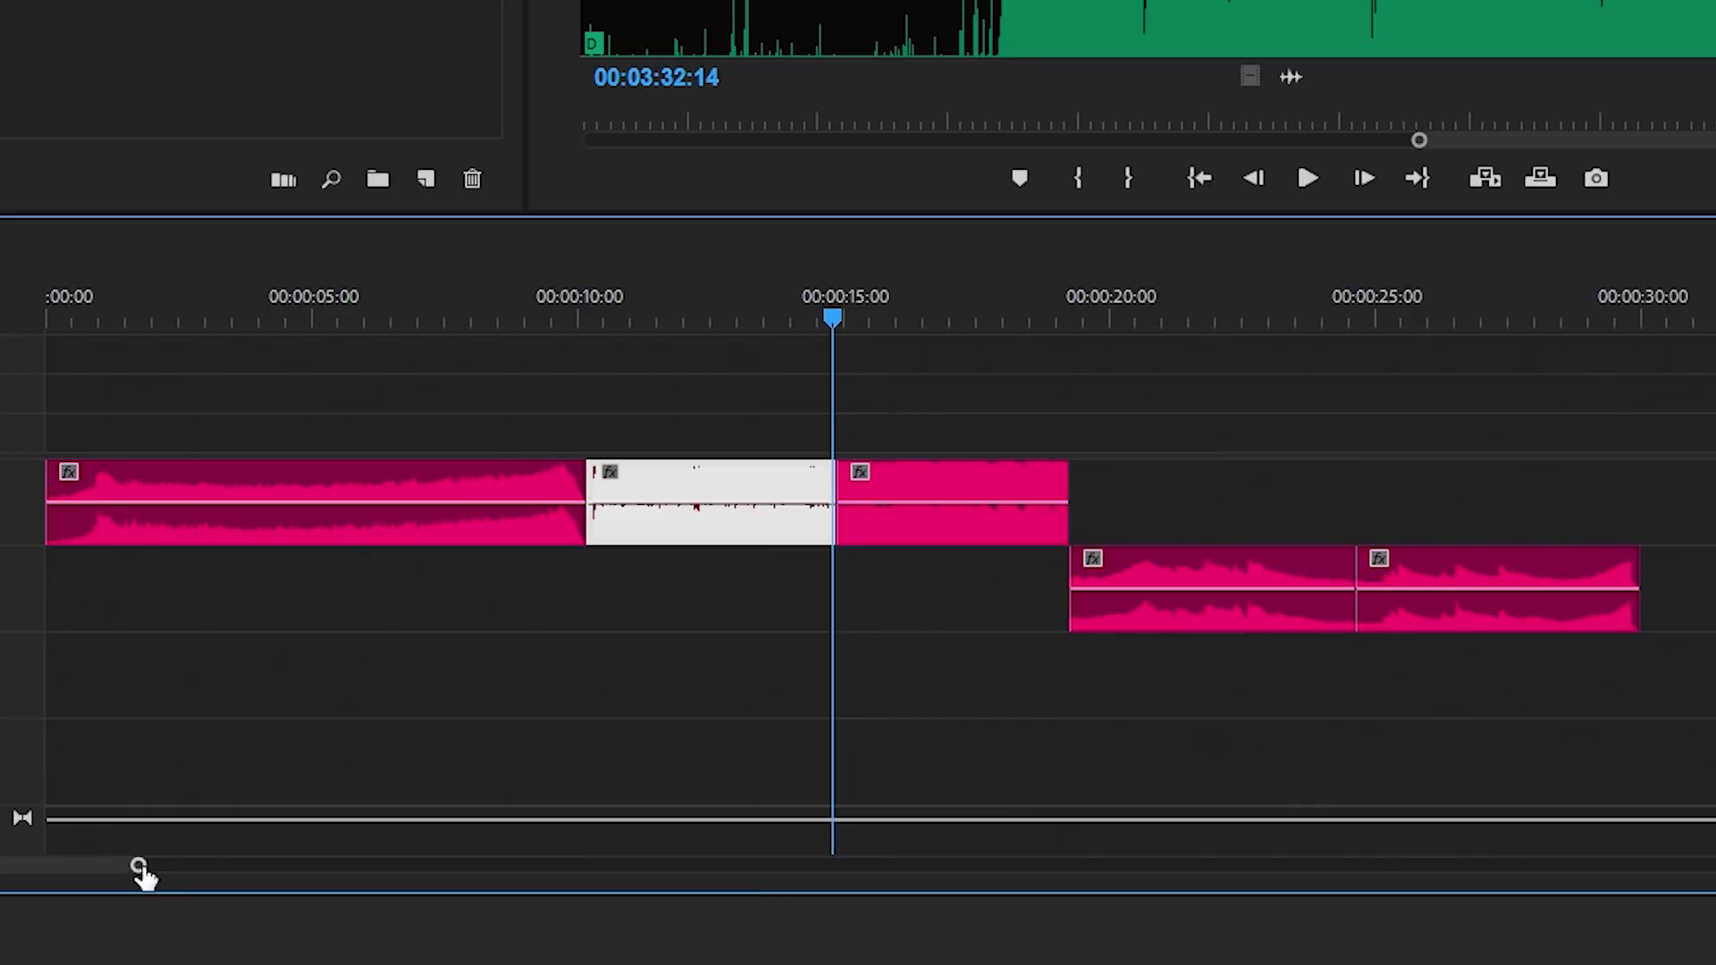
drag(141, 871, 25, 858)
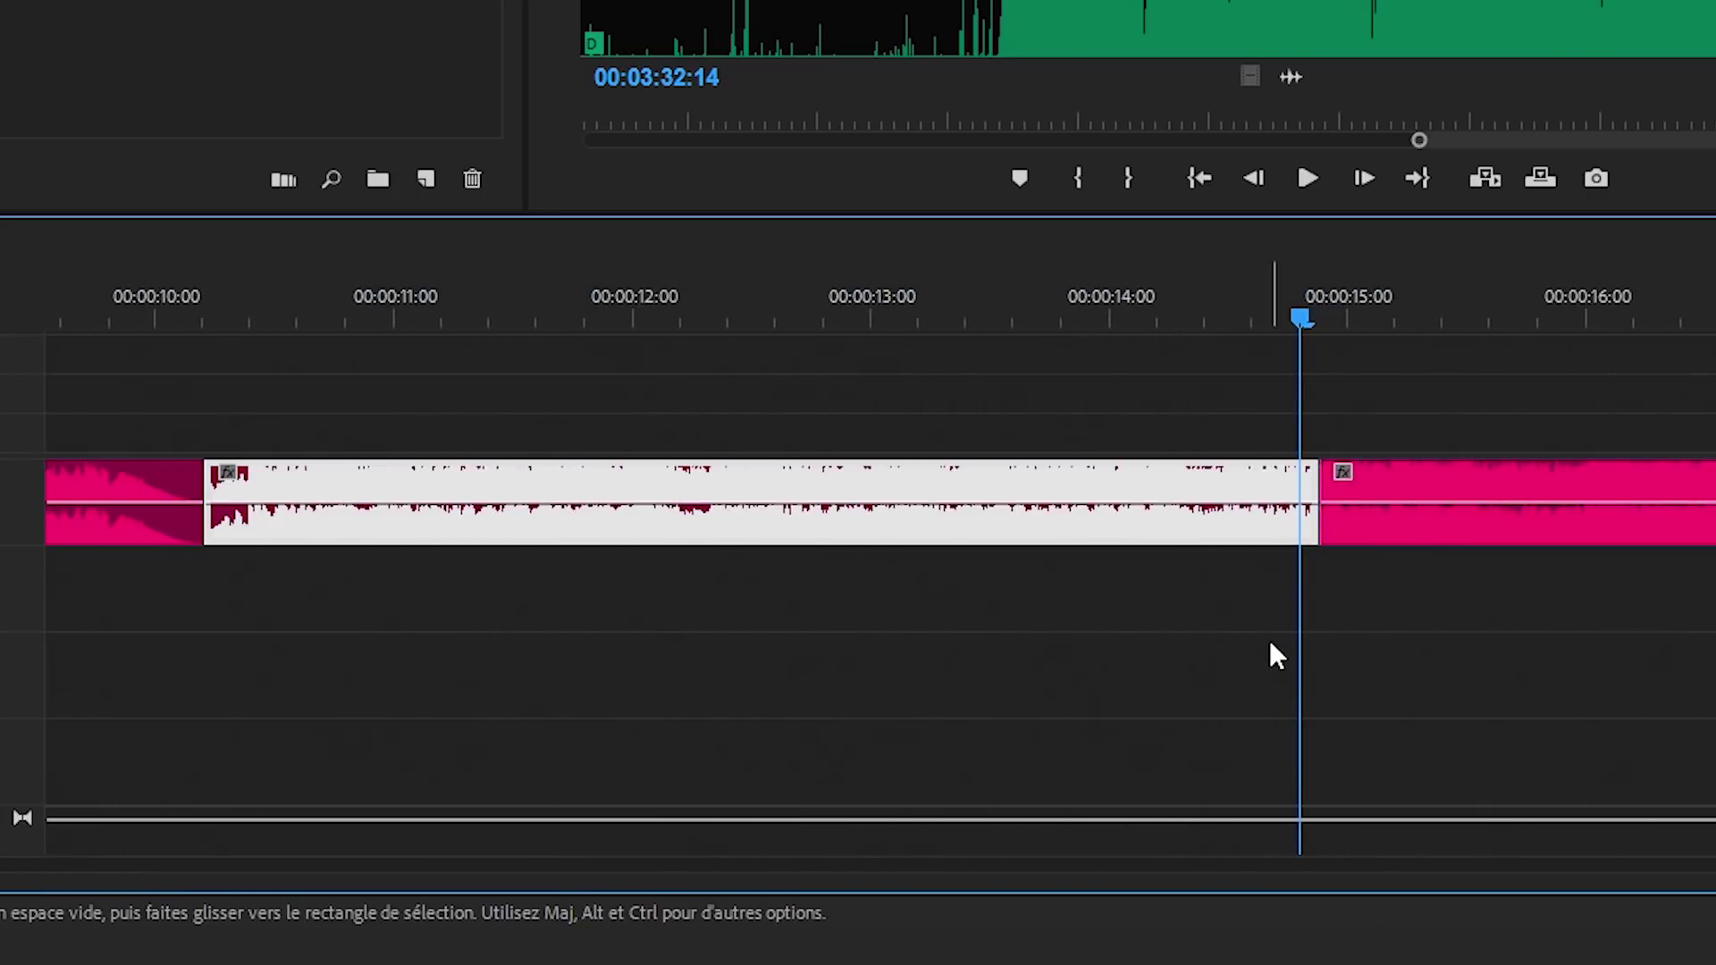
scroll(1270, 645, right, 3)
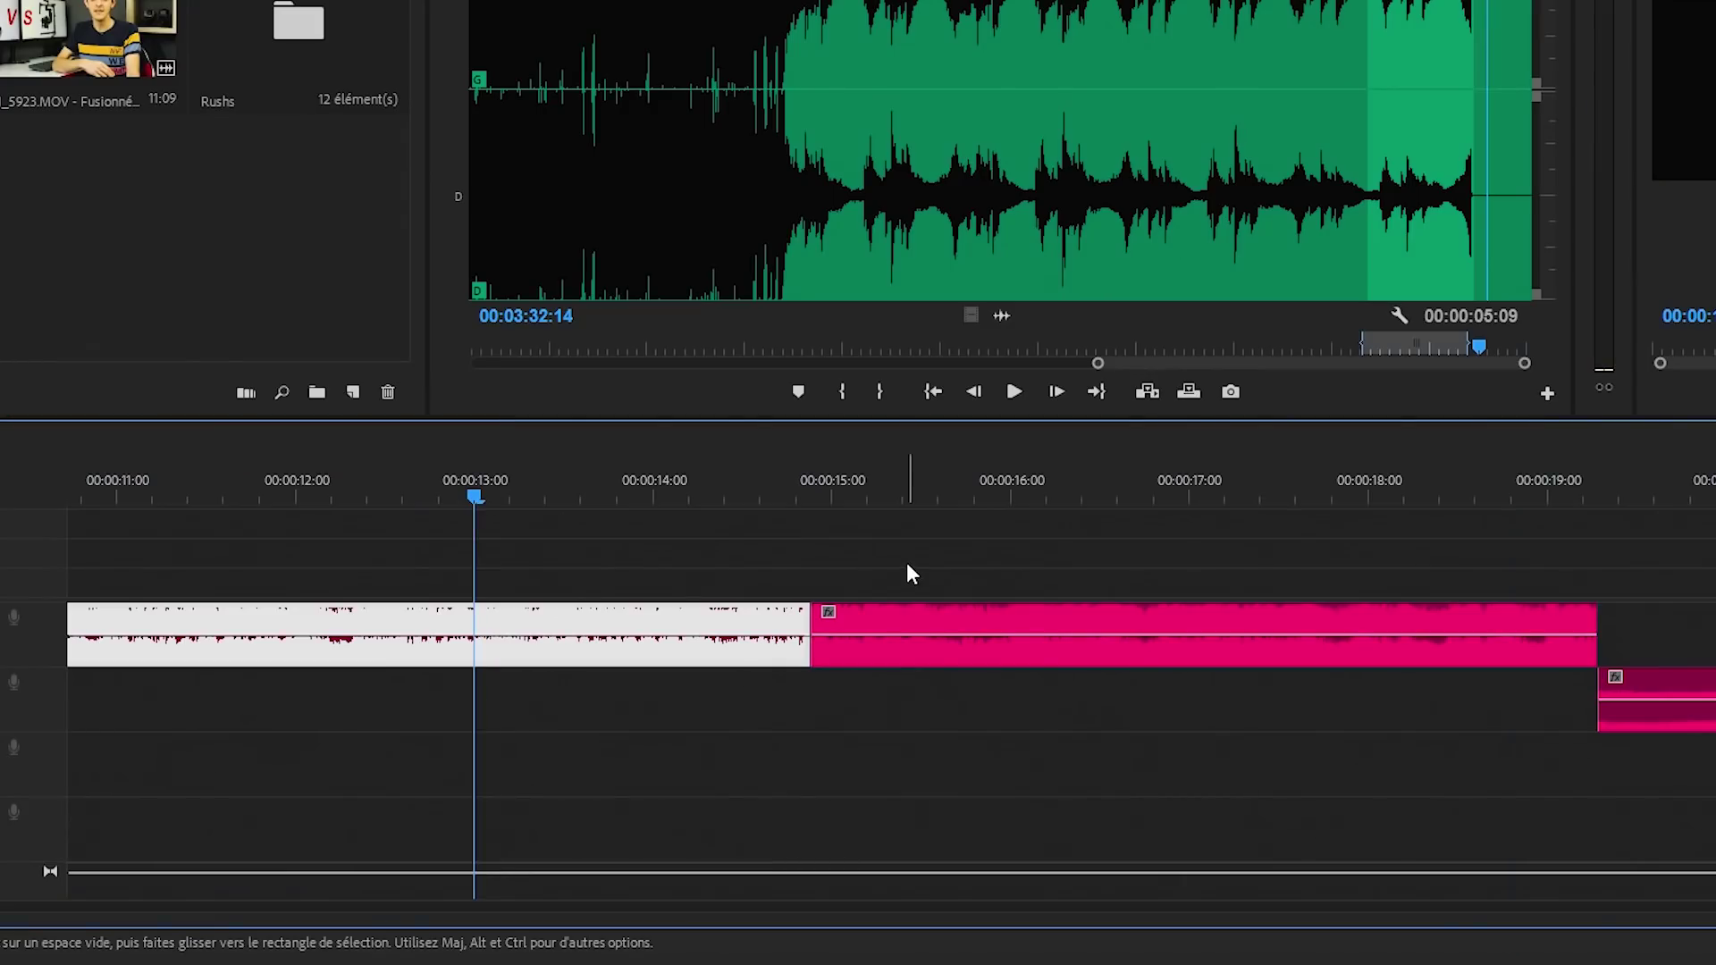
key(space)
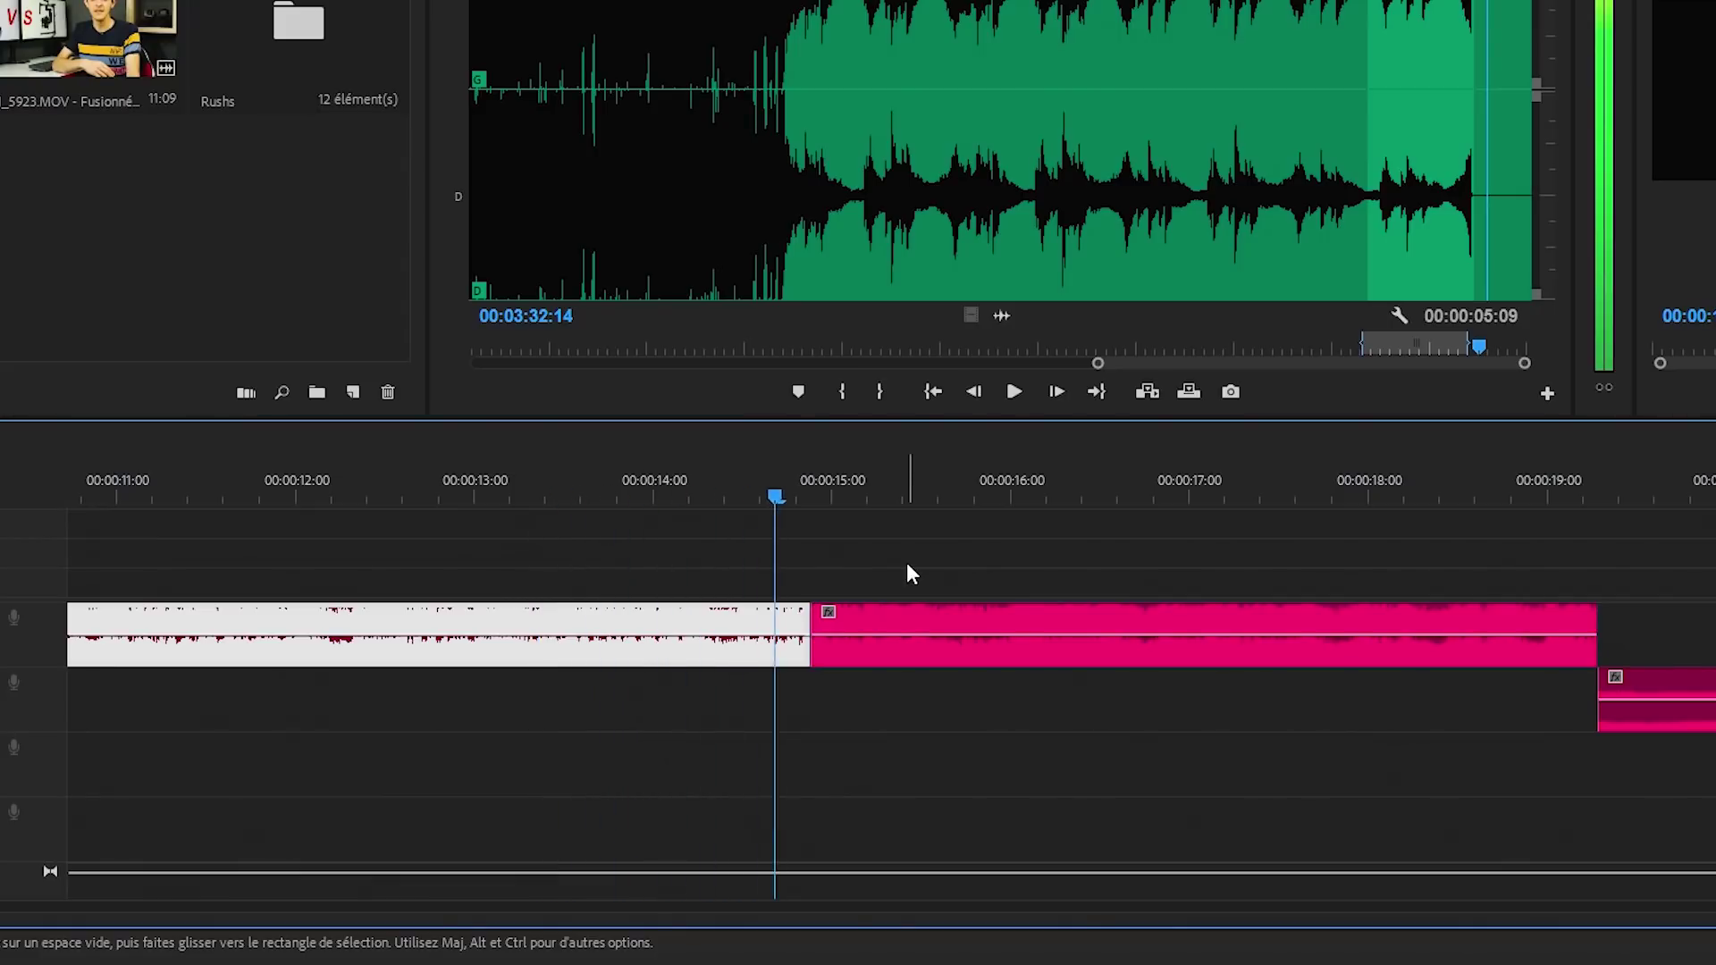
drag(765, 487, 813, 496)
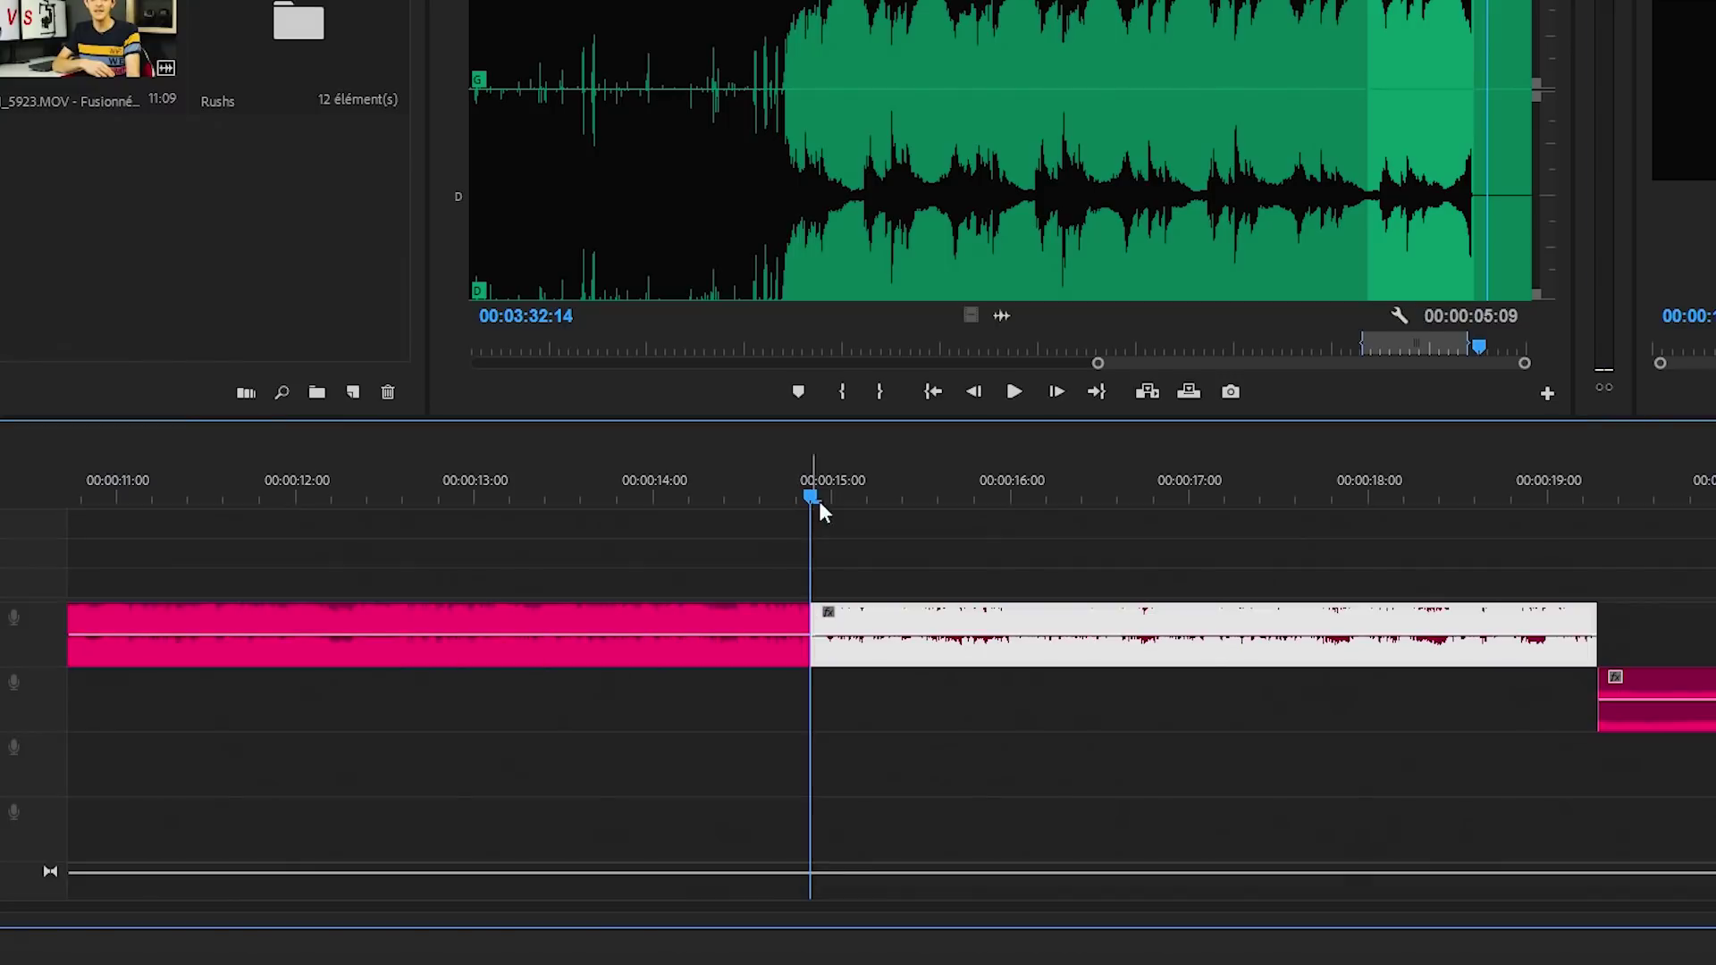
key(=)
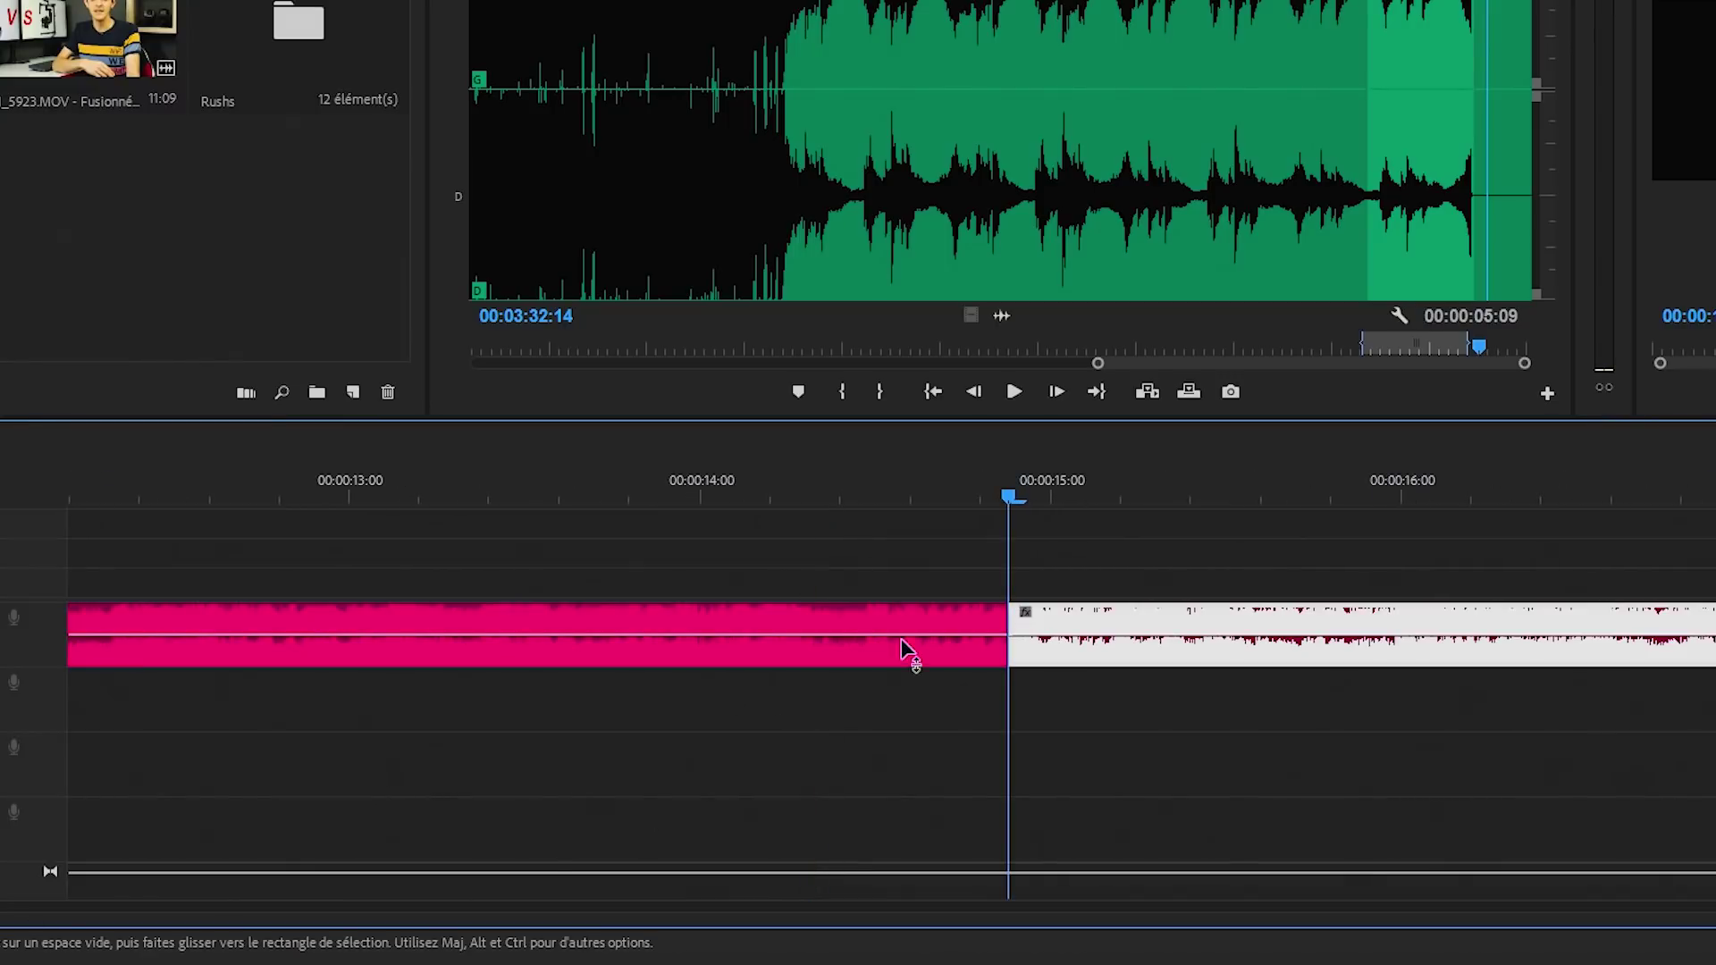
Step: Trim the first clip's end to the playhead, ripple-delete the gap, and replay the cut
drag(1006, 630, 965, 630)
right_click(990, 630)
click(1024, 639)
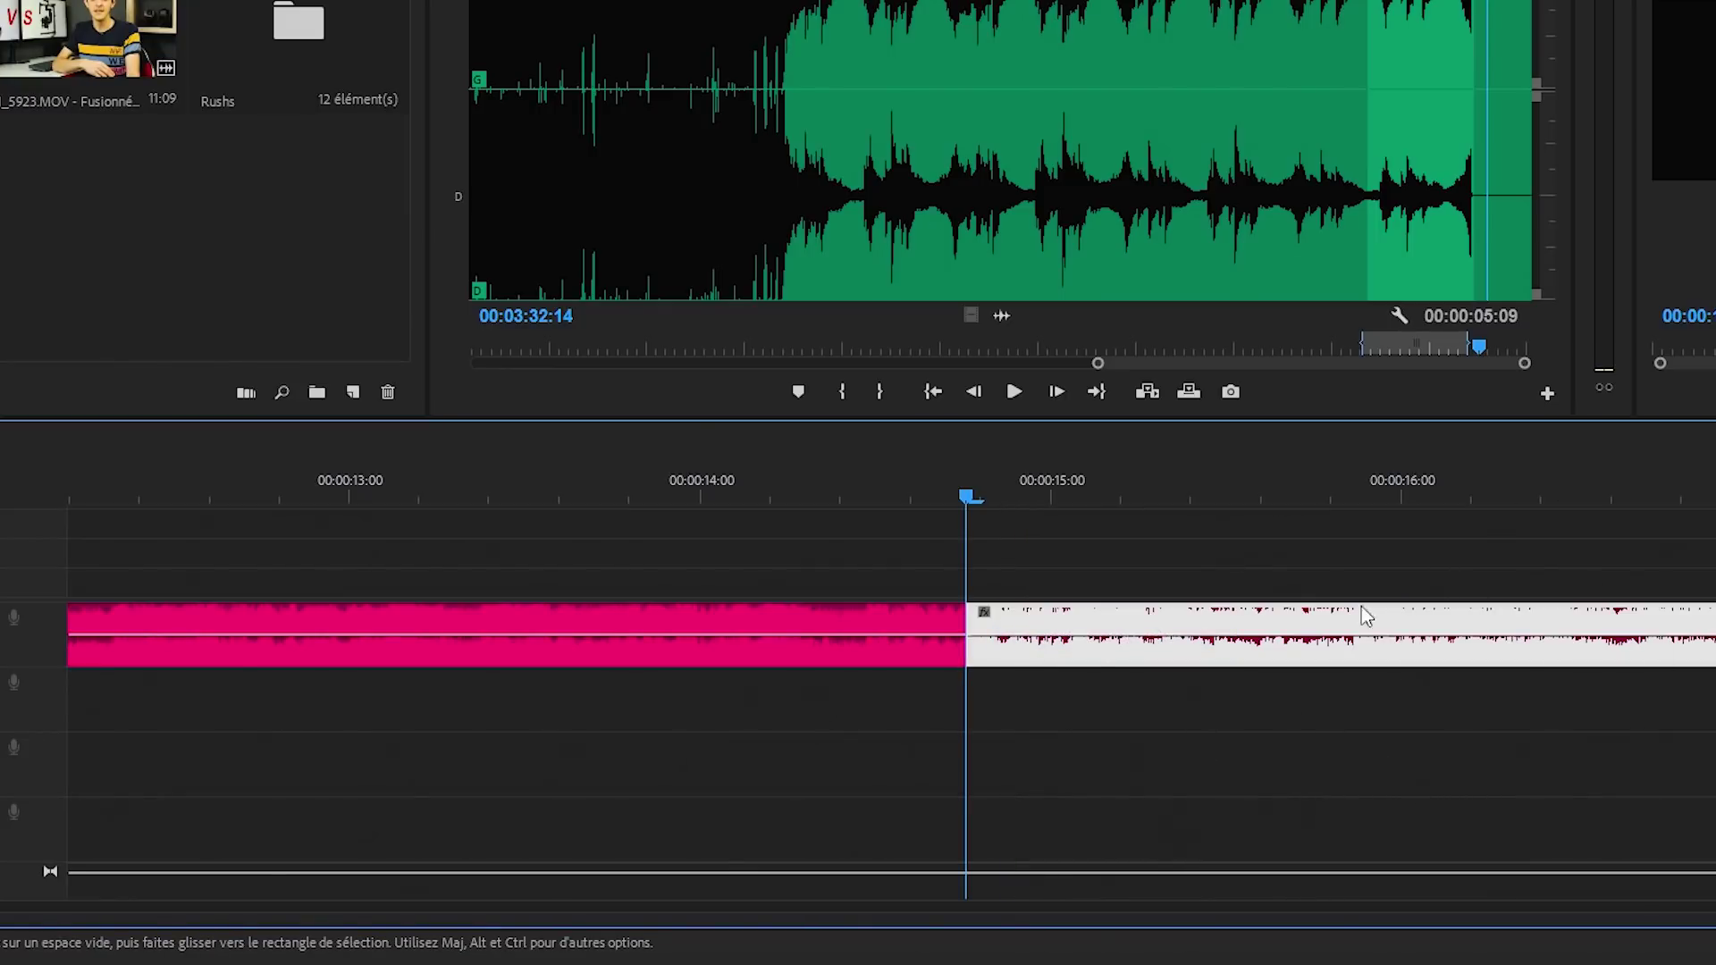
click(407, 487)
key(space)
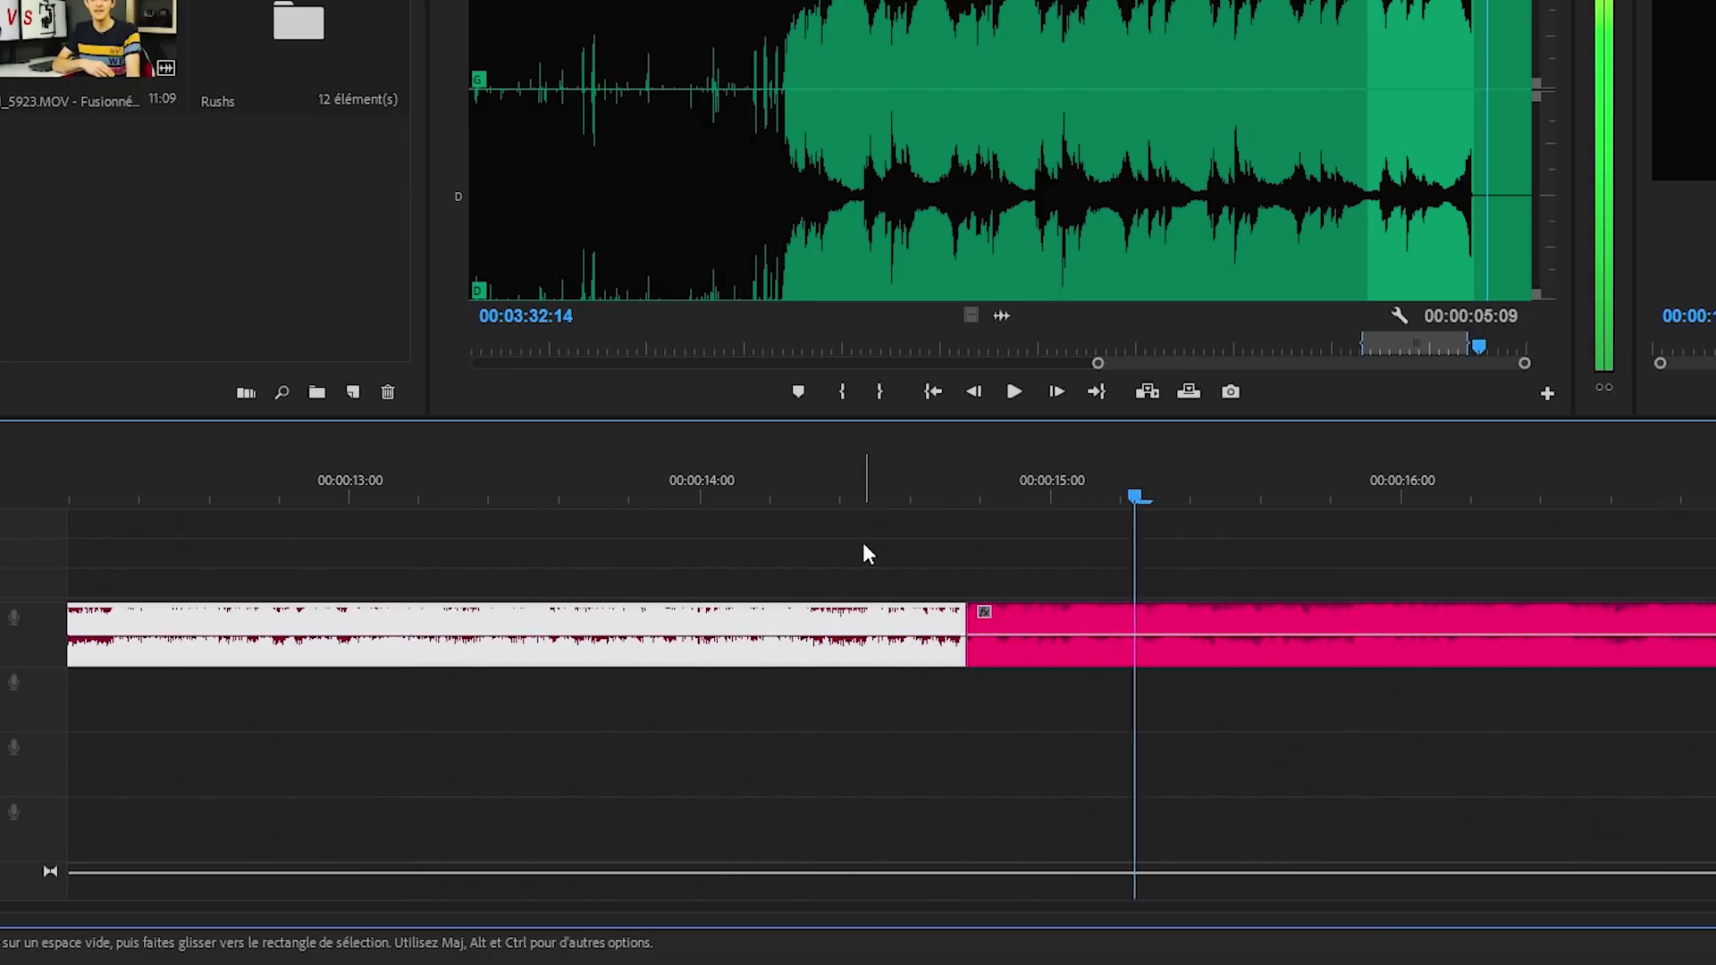
click(970, 493)
click(981, 491)
Step: Trim the next clip's start by a frame, ripple-delete that gap, and replay from 00:00:13
drag(967, 628, 975, 628)
right_click(974, 627)
click(1082, 641)
click(375, 500)
key(space)
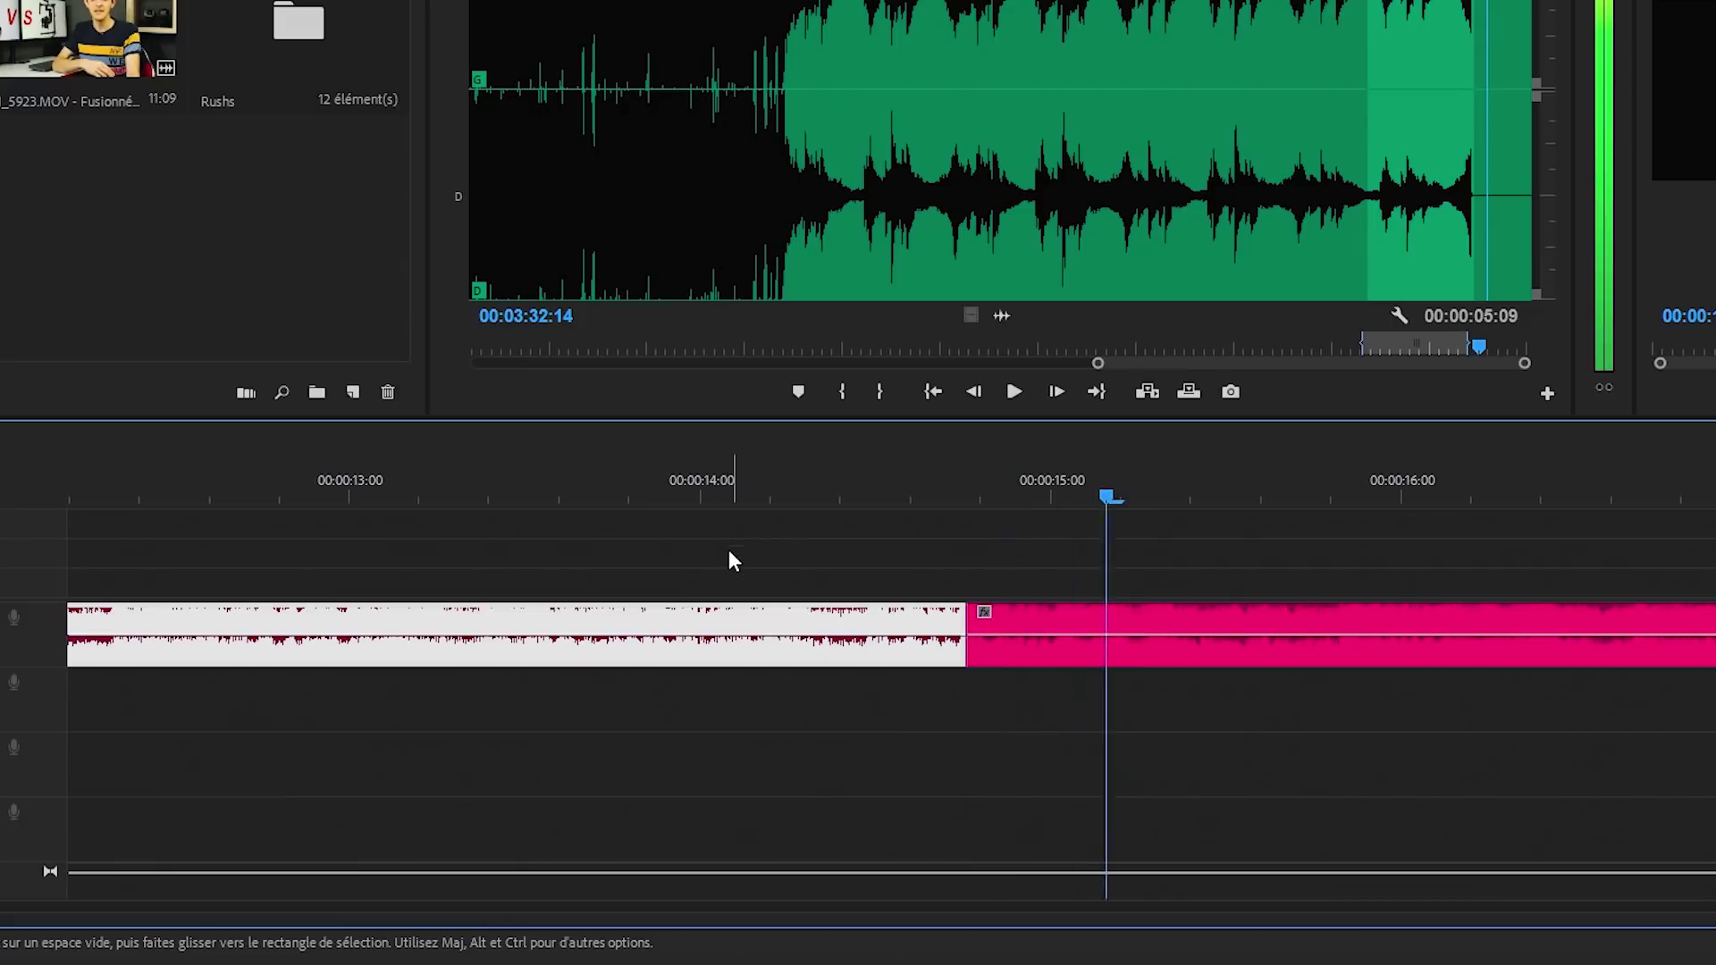
key(space)
drag(147, 894, 266, 894)
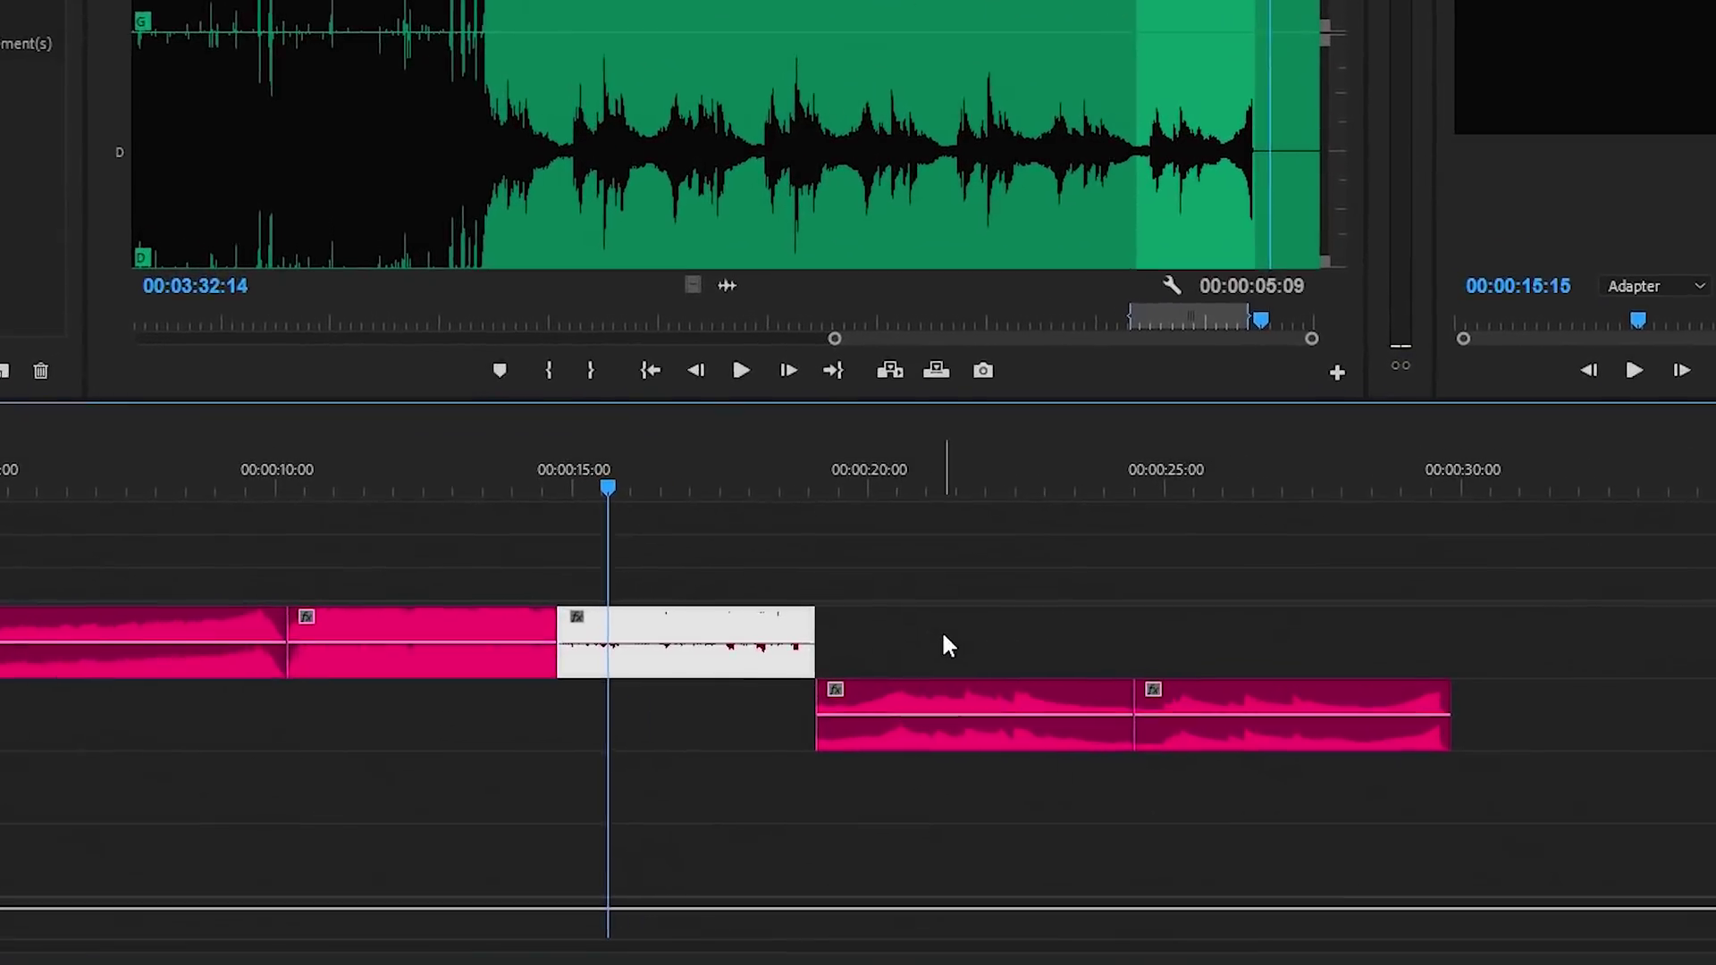
Step: Nudge both Audio 2 Soar clips two frames earlier with Alt+Left and play back from 00:00:16
mouse_move(947, 645)
mouse_down()
mouse_move(1014, 750)
mouse_move(845, 753)
mouse_up()
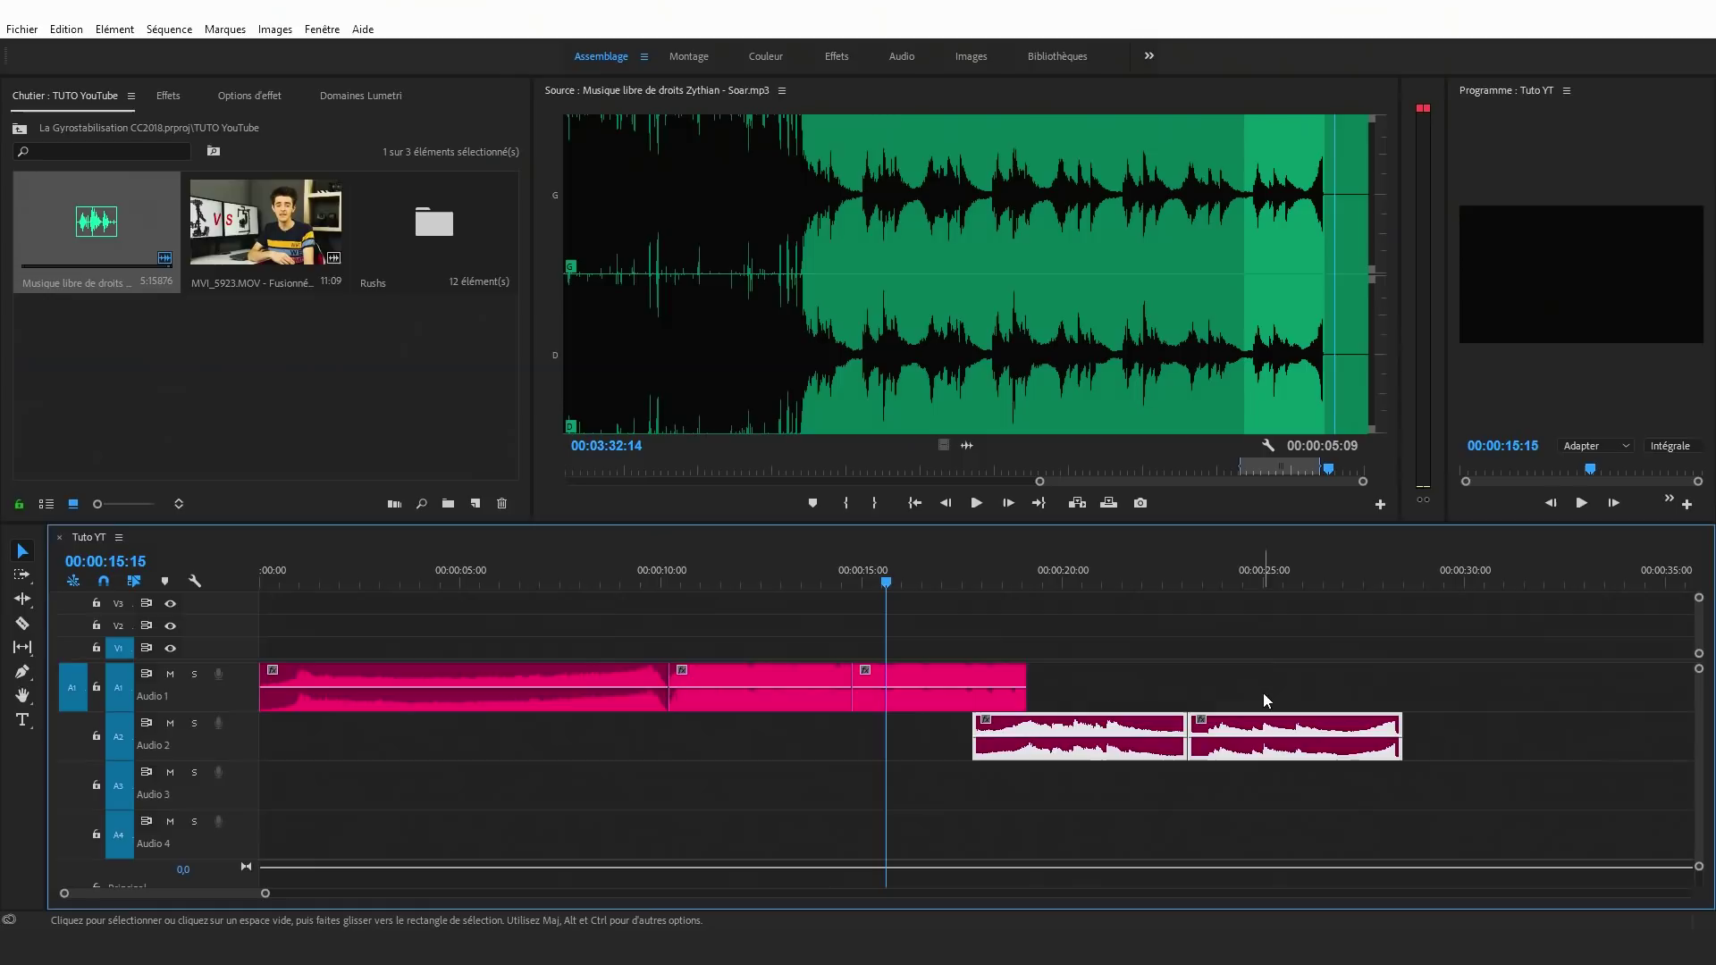
click(1016, 579)
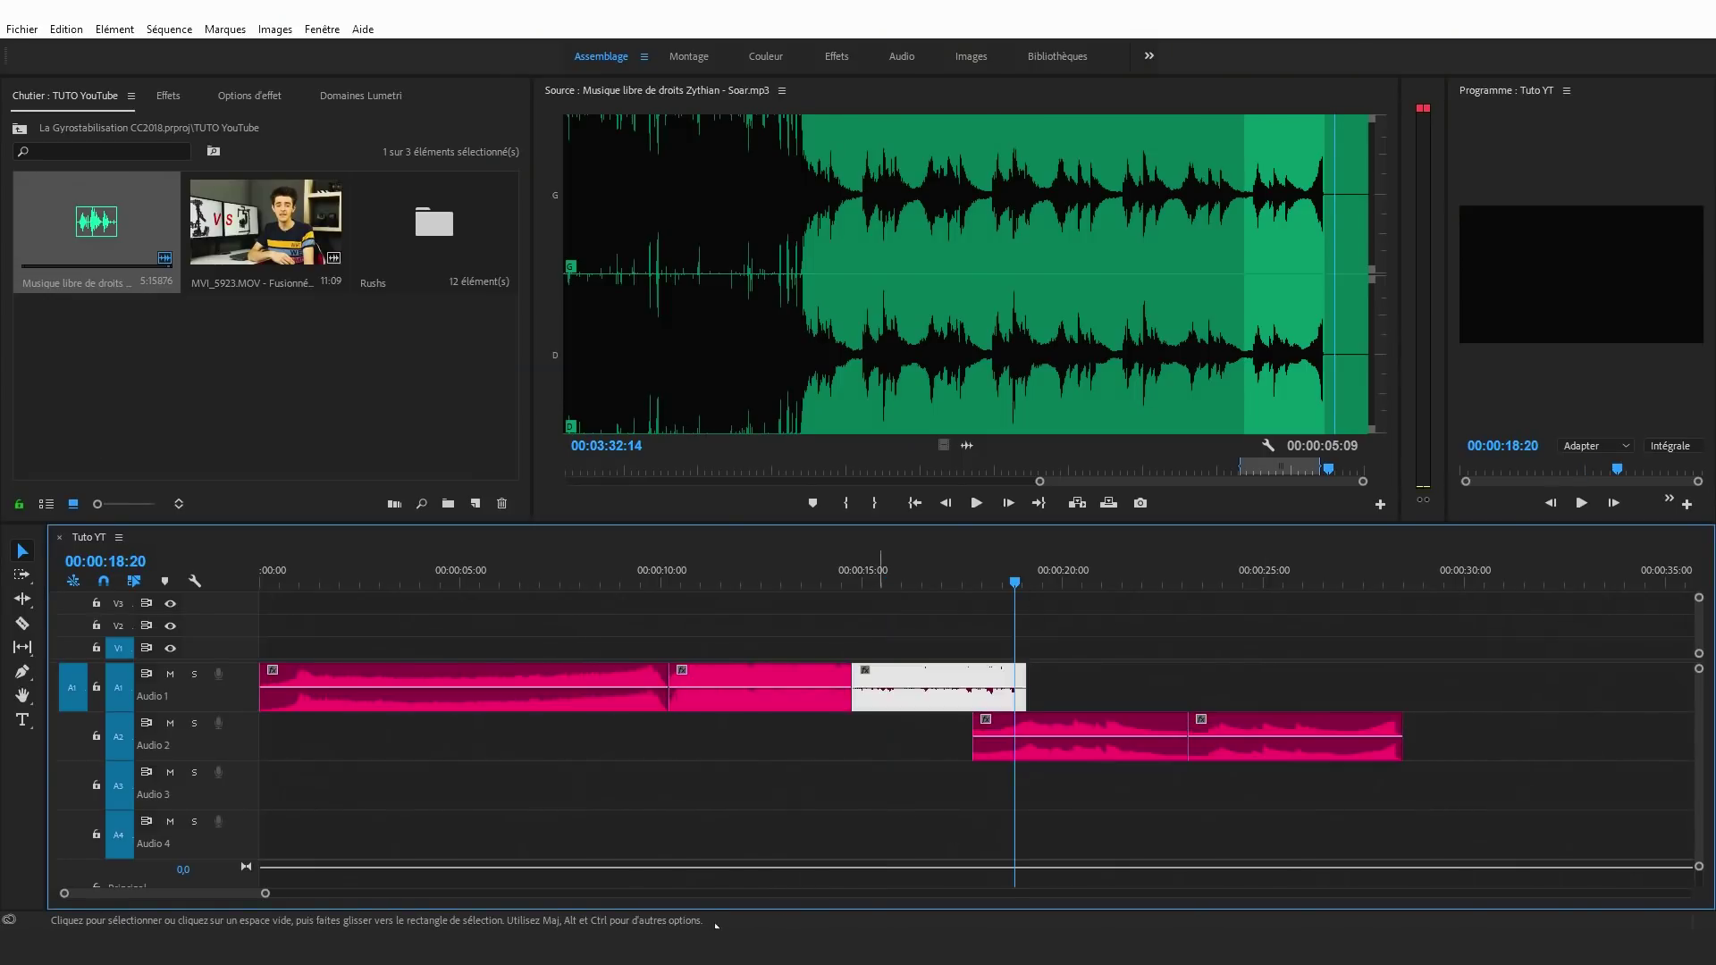
drag(265, 897, 197, 894)
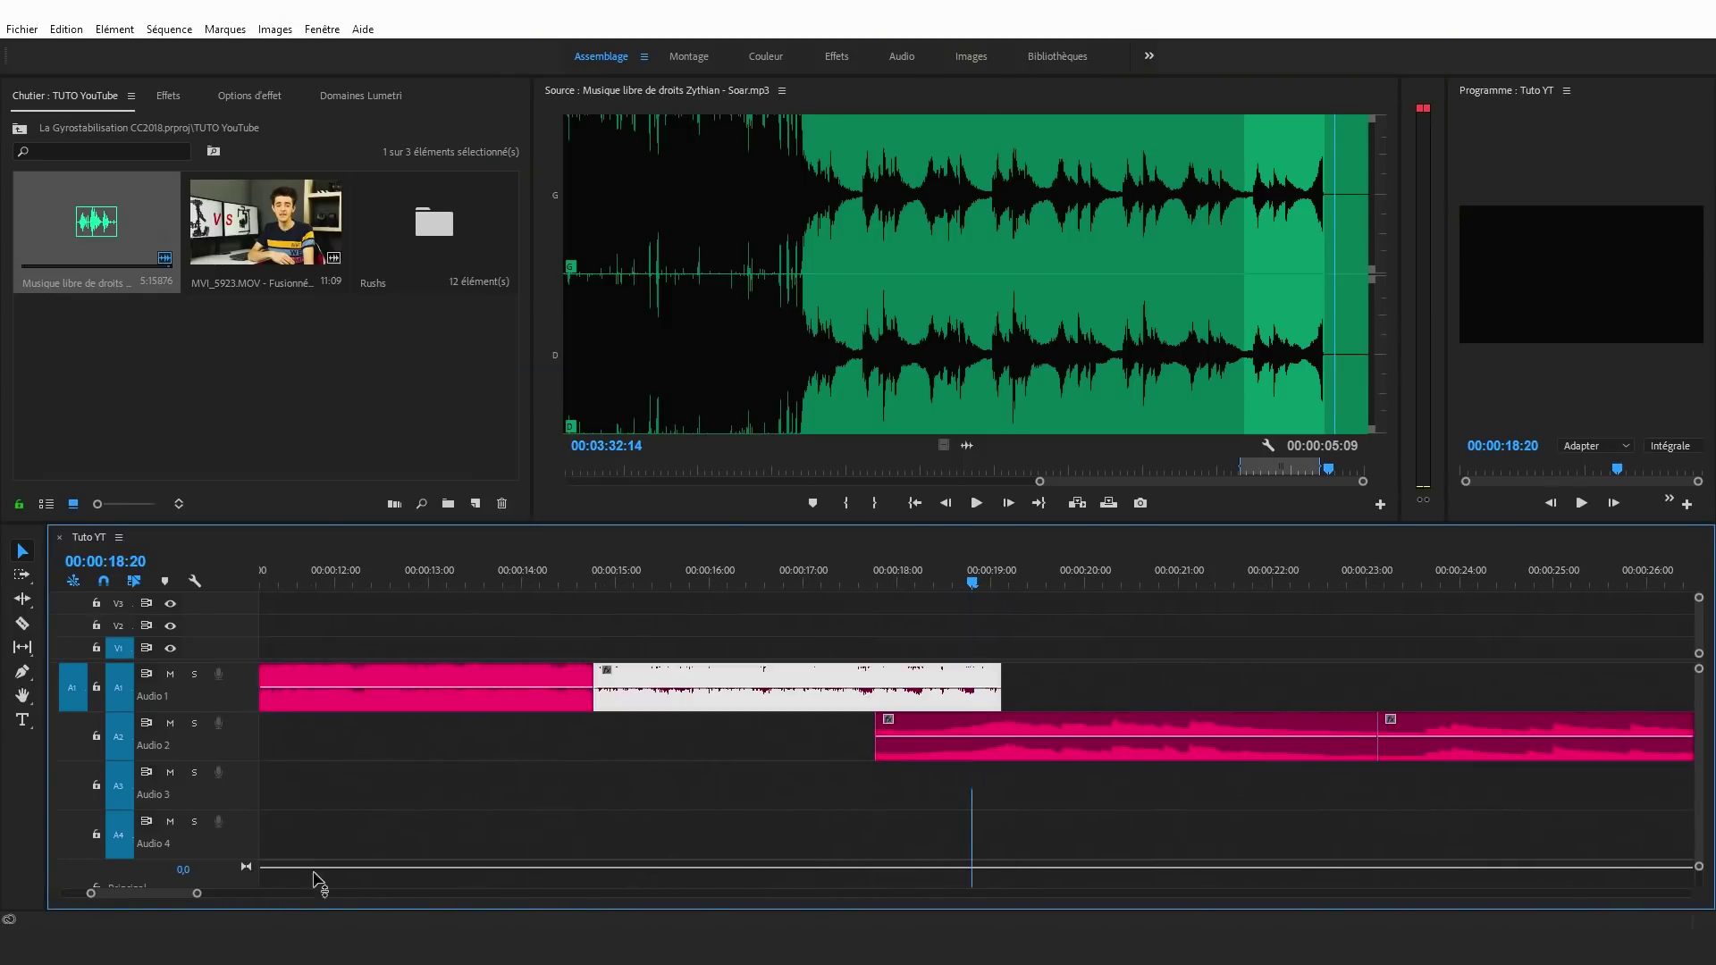
drag(1161, 808, 1584, 726)
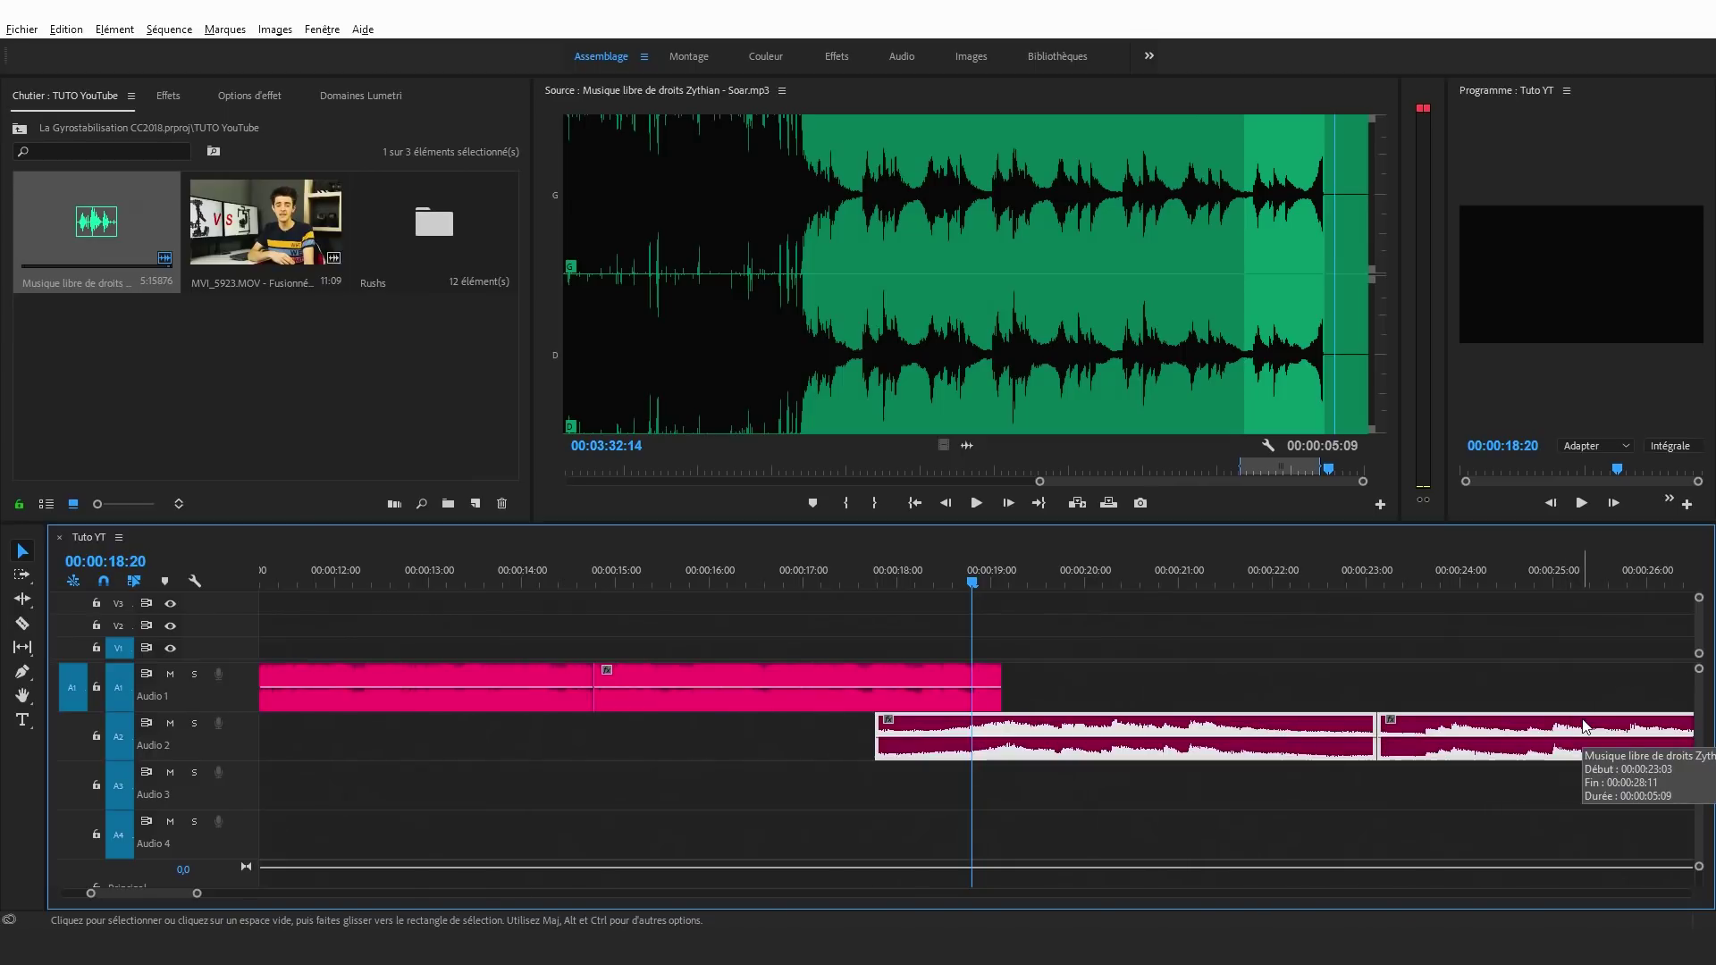
key(alt+Left)
key(alt+Left)
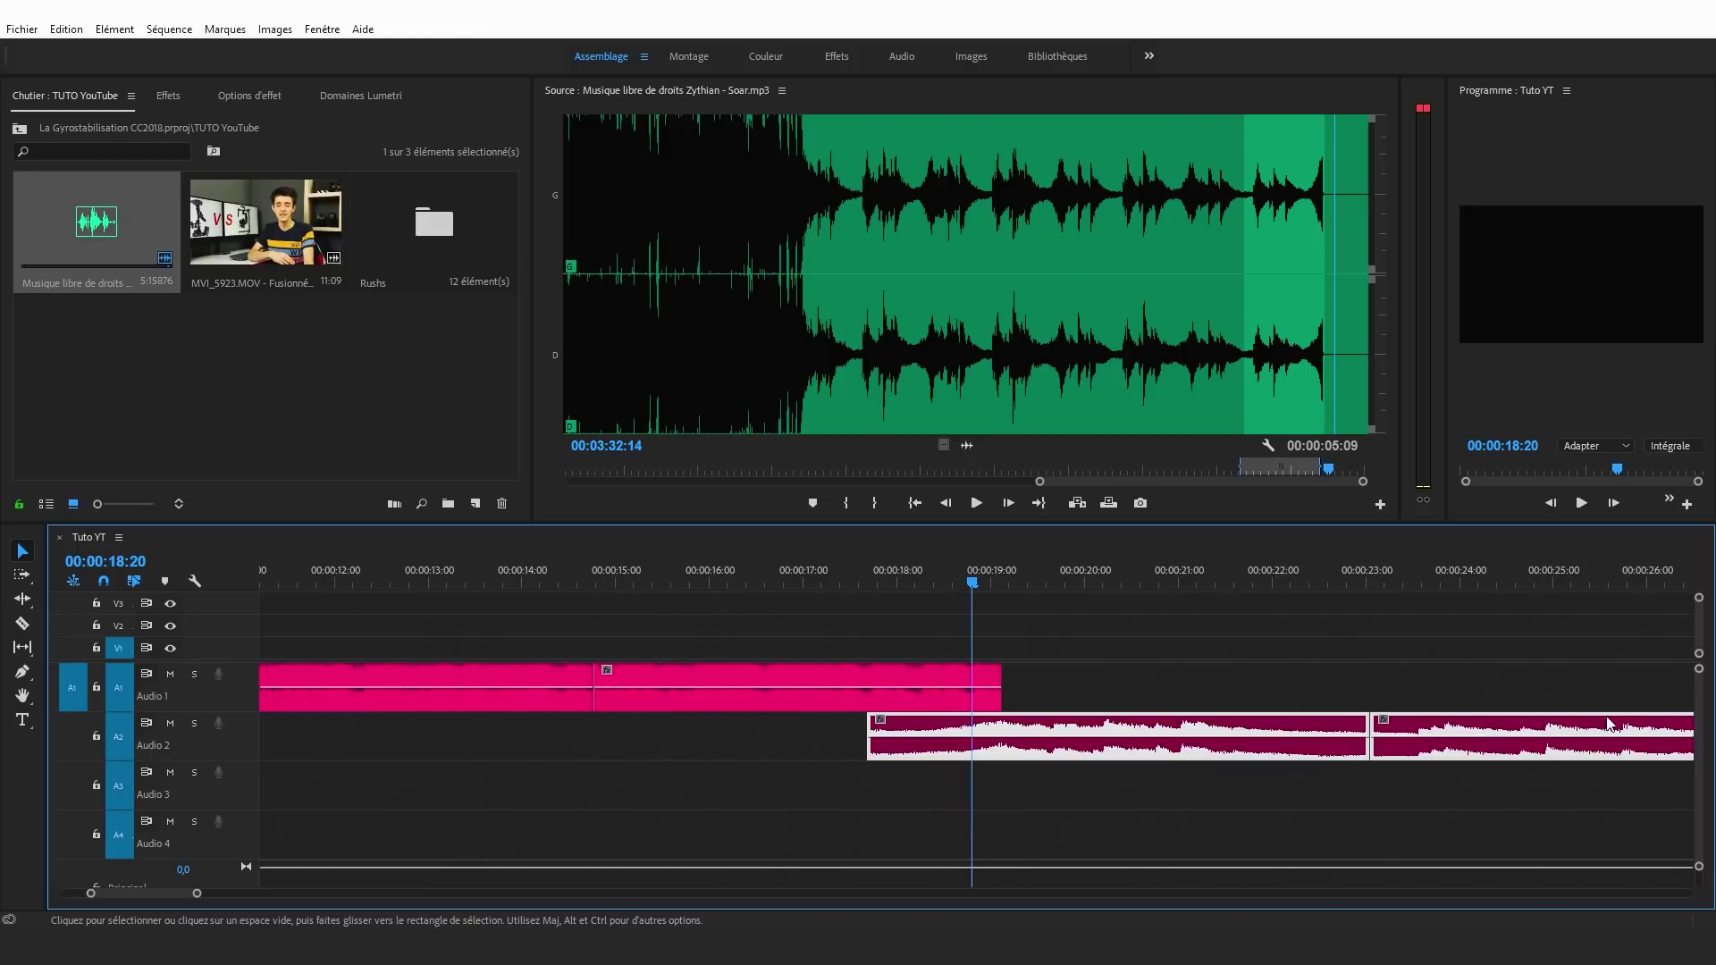
click(739, 582)
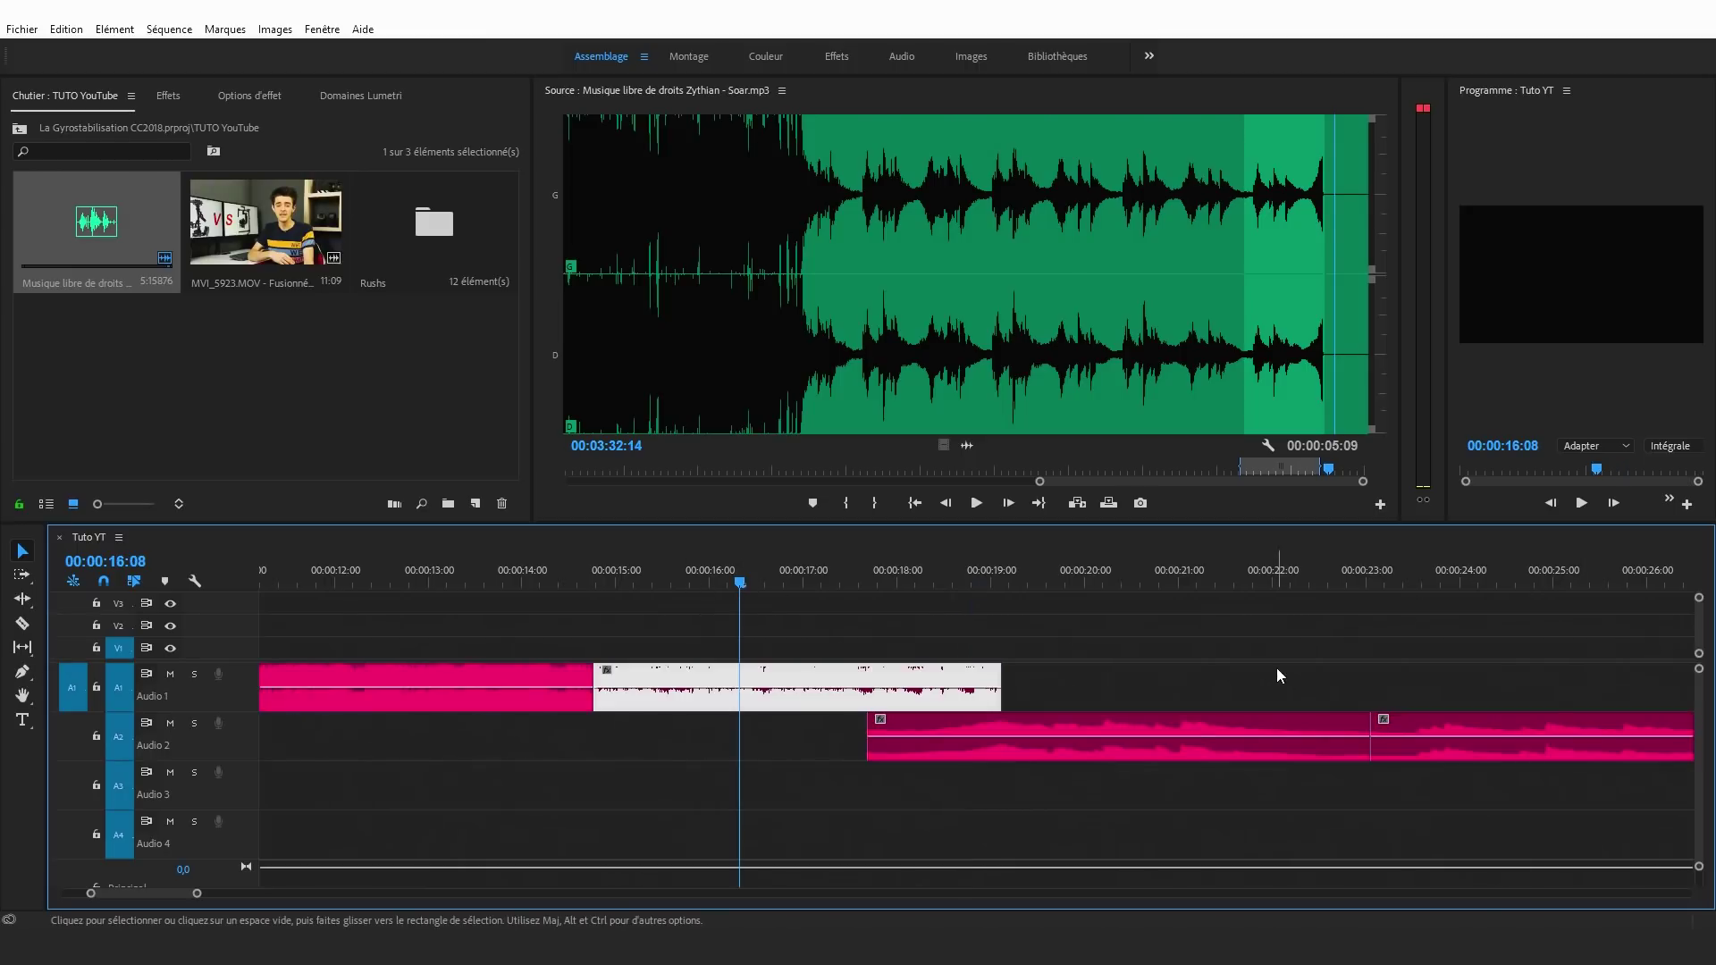
key(space)
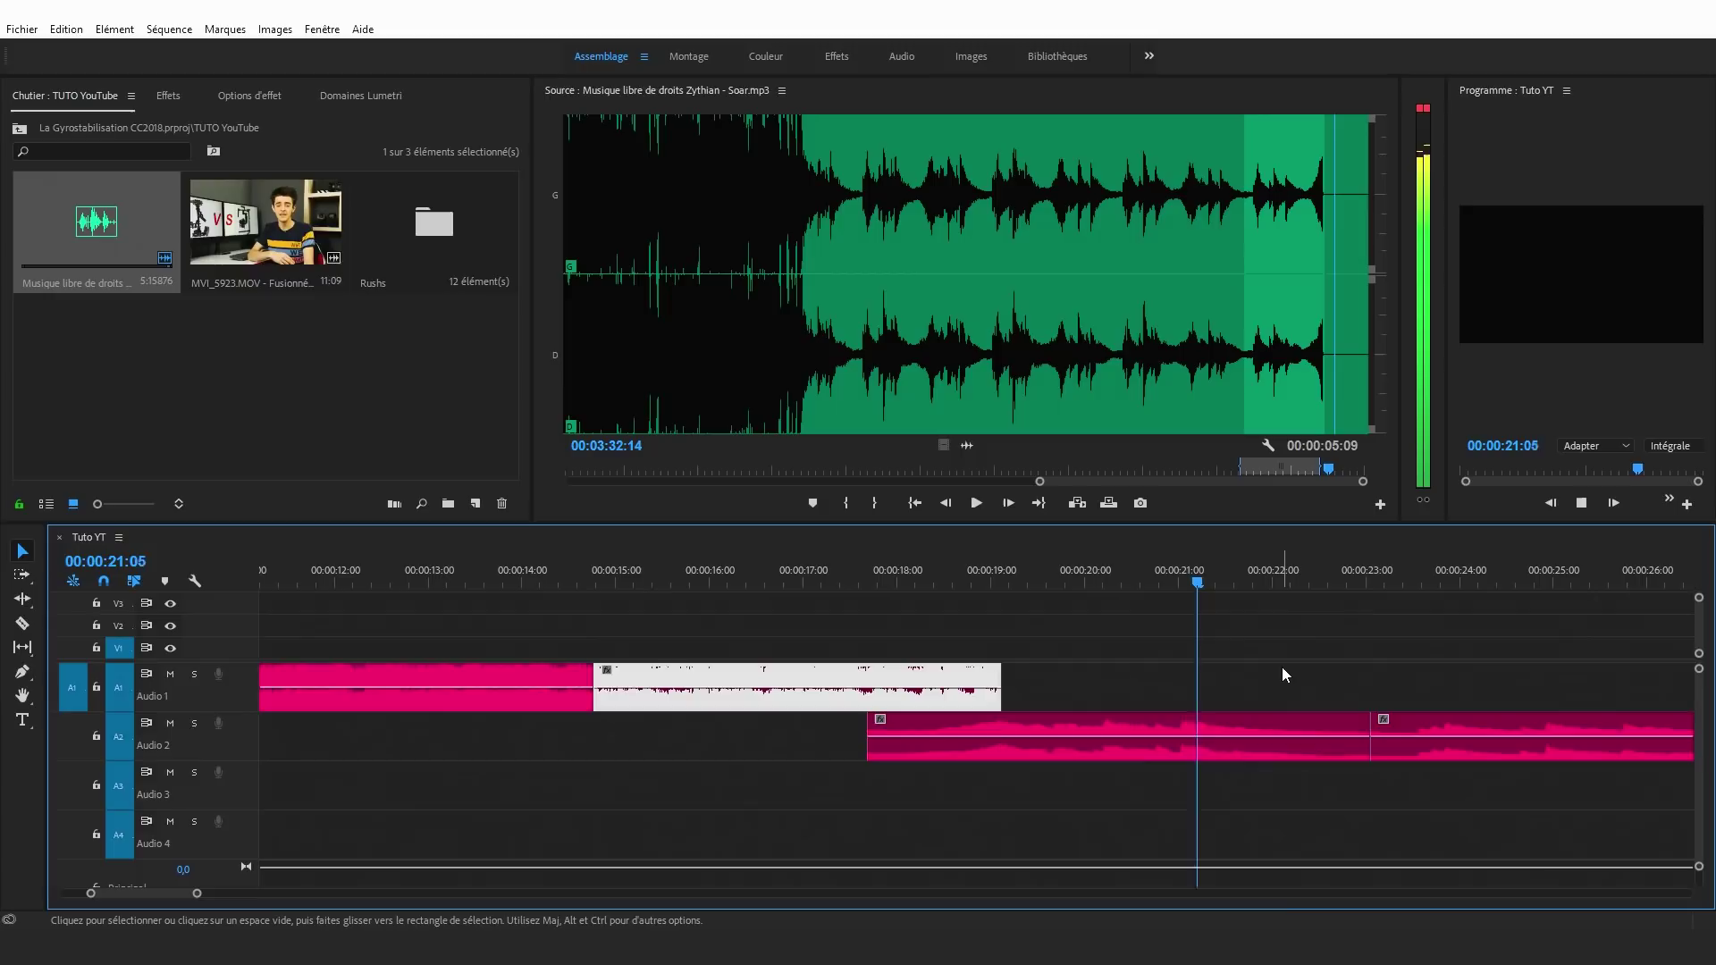
click(1282, 668)
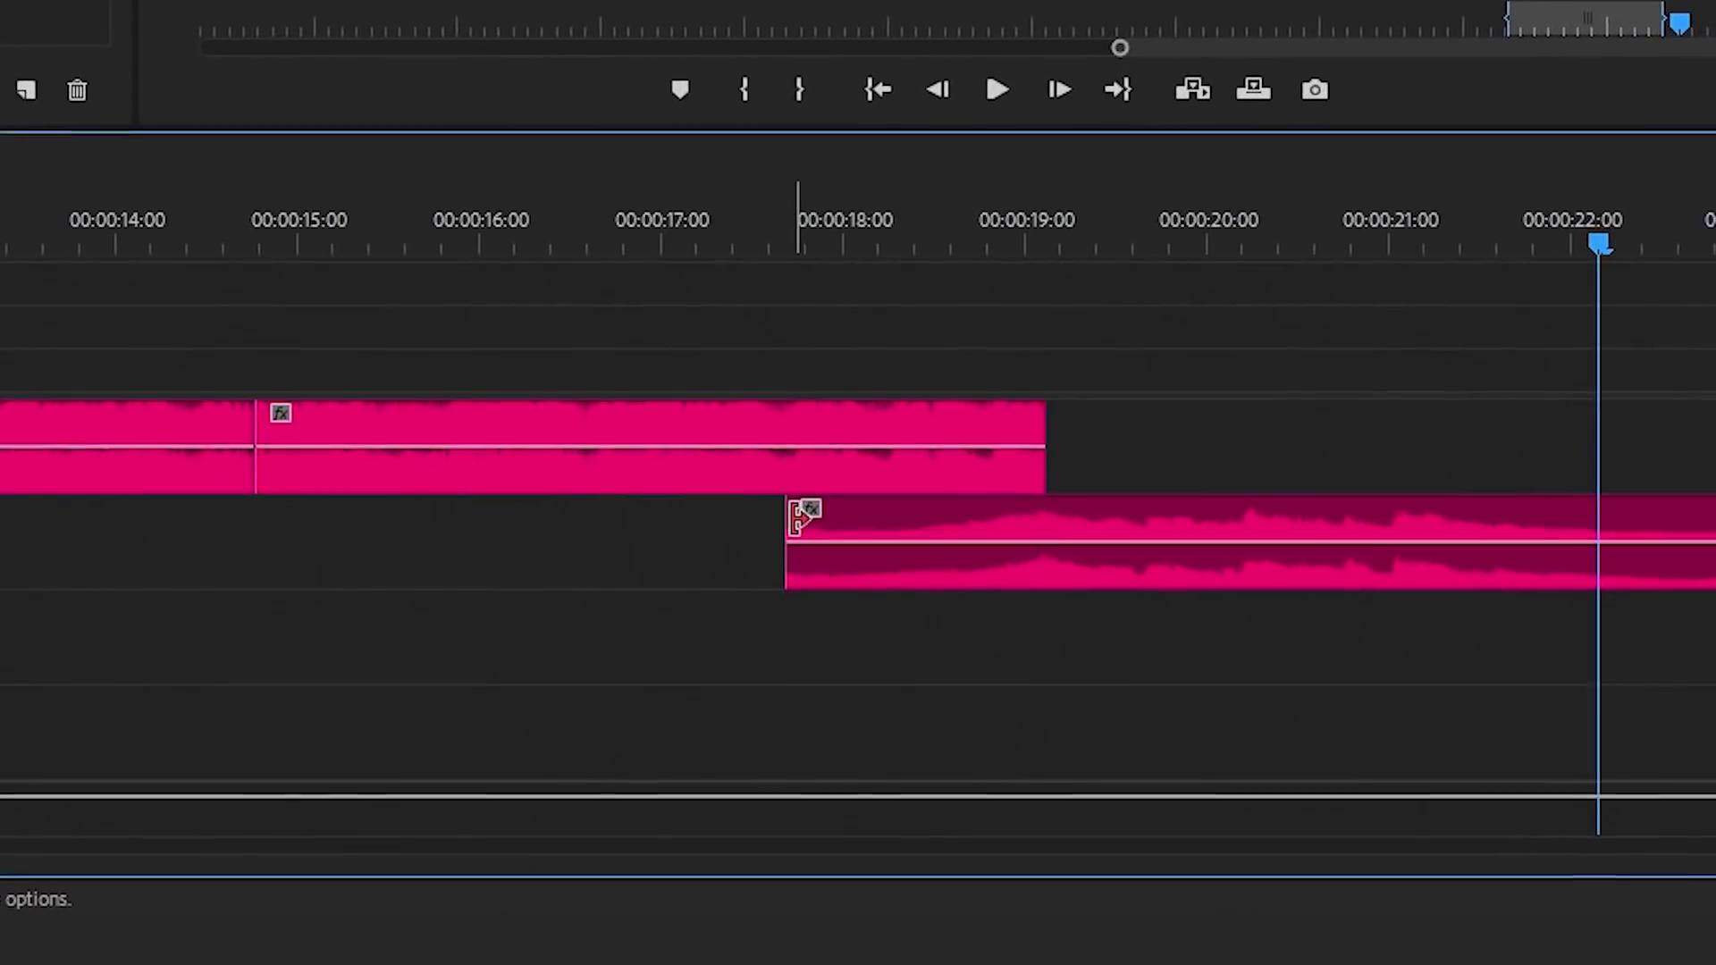
Step: Add a Puissance constante crossfade at the first Audio 2 clip's start and lengthen it
right_click(798, 518)
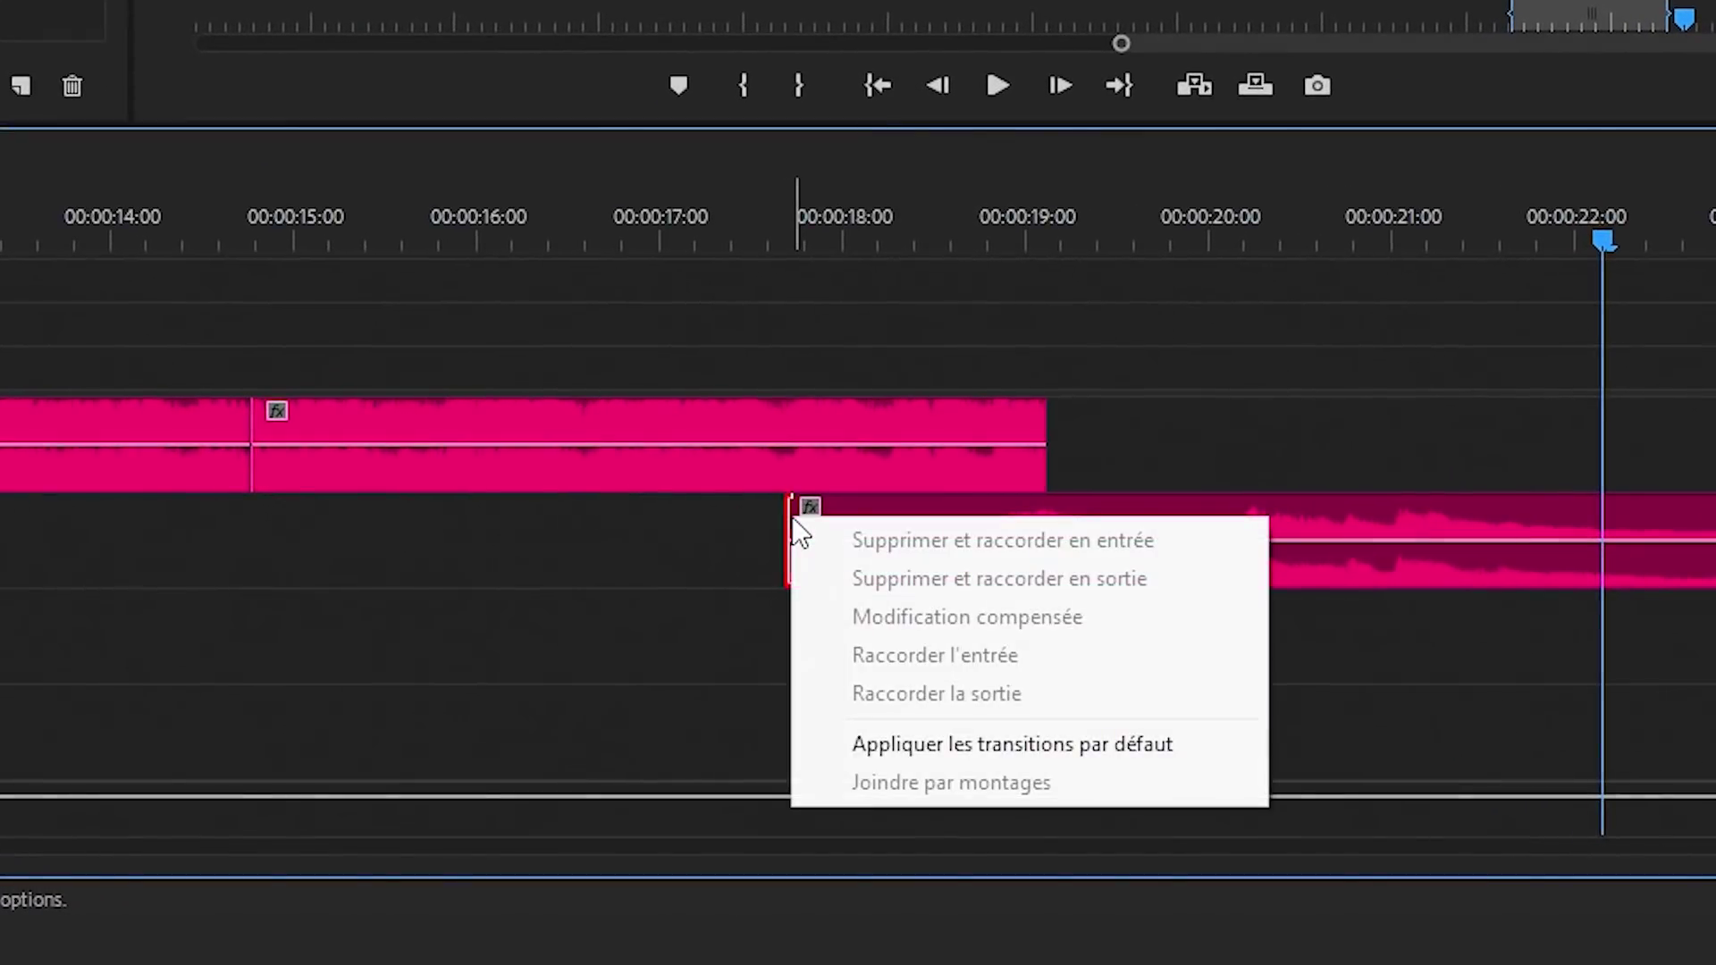
click(1163, 751)
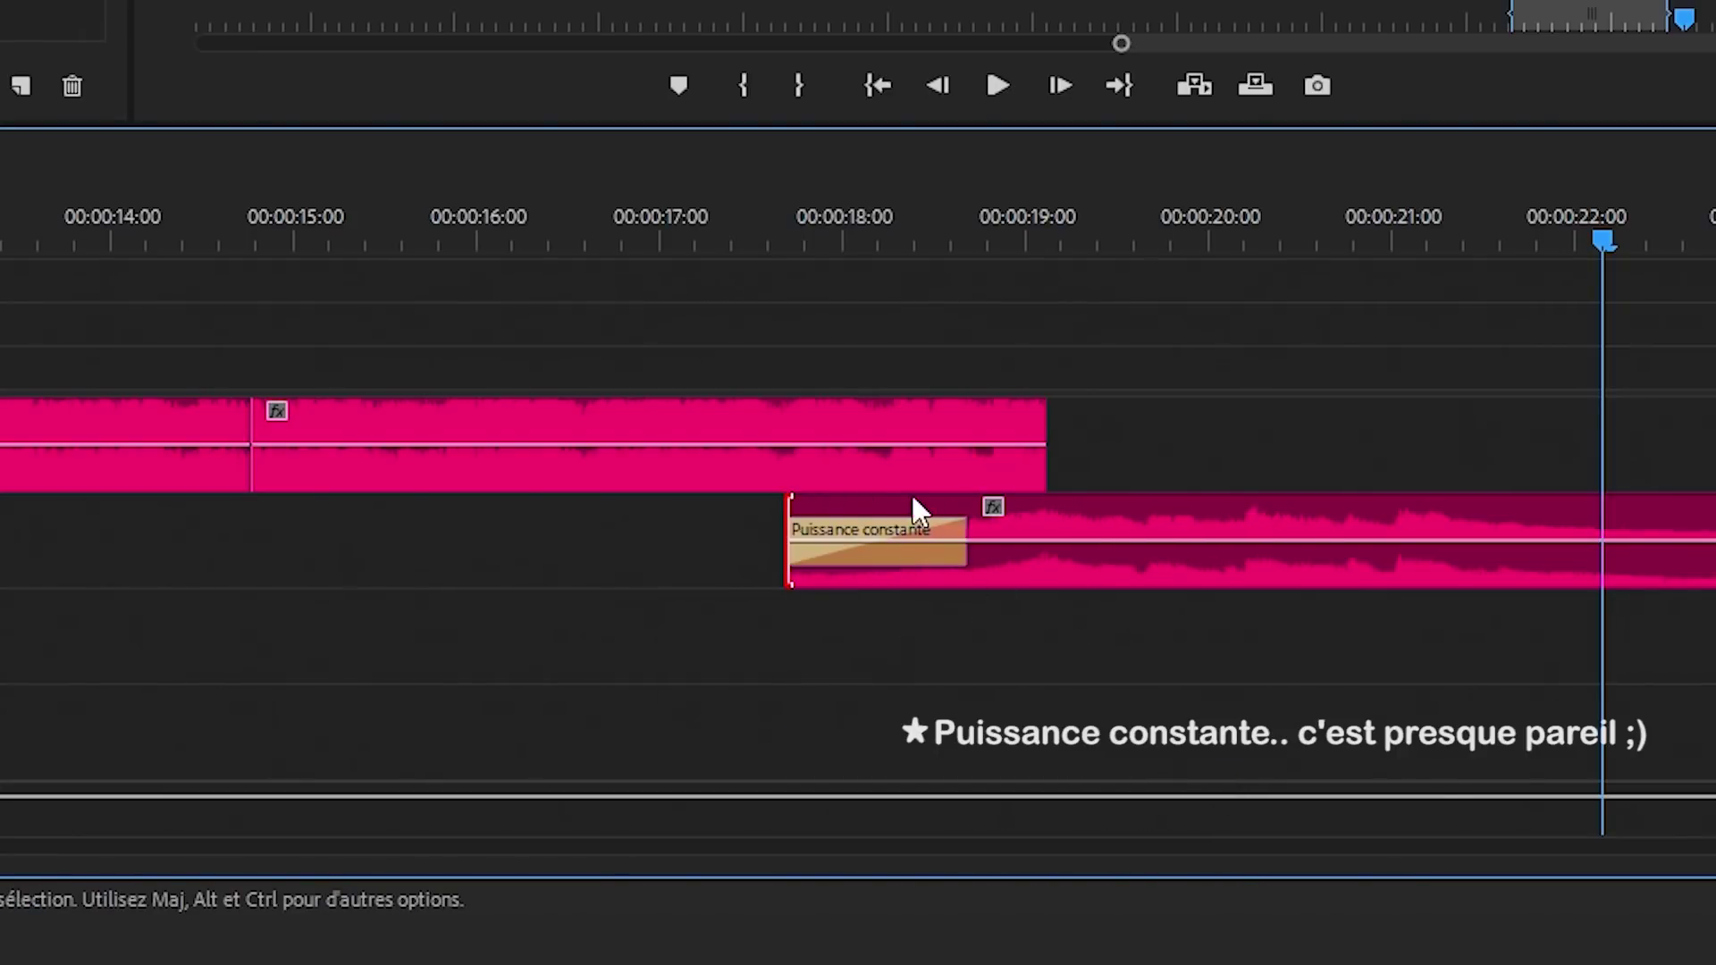
drag(965, 571, 1030, 625)
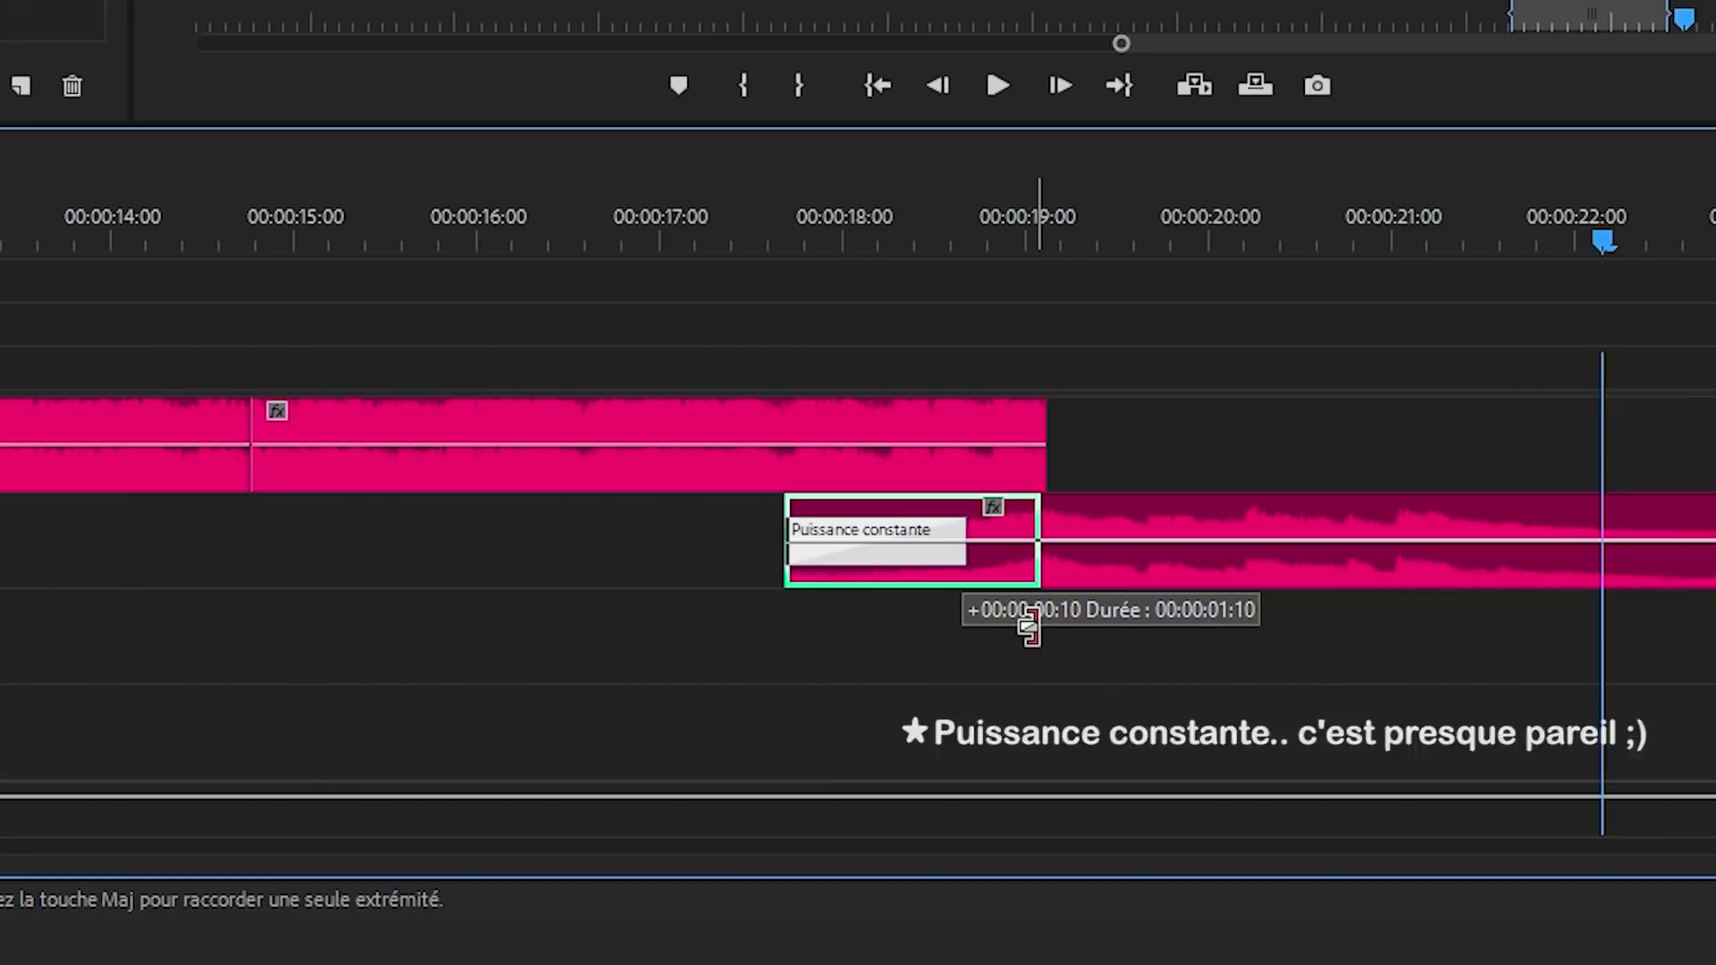
Step: Apply the default crossfade at the Audio 1 music clip's end and adjust its duration
right_click(1081, 436)
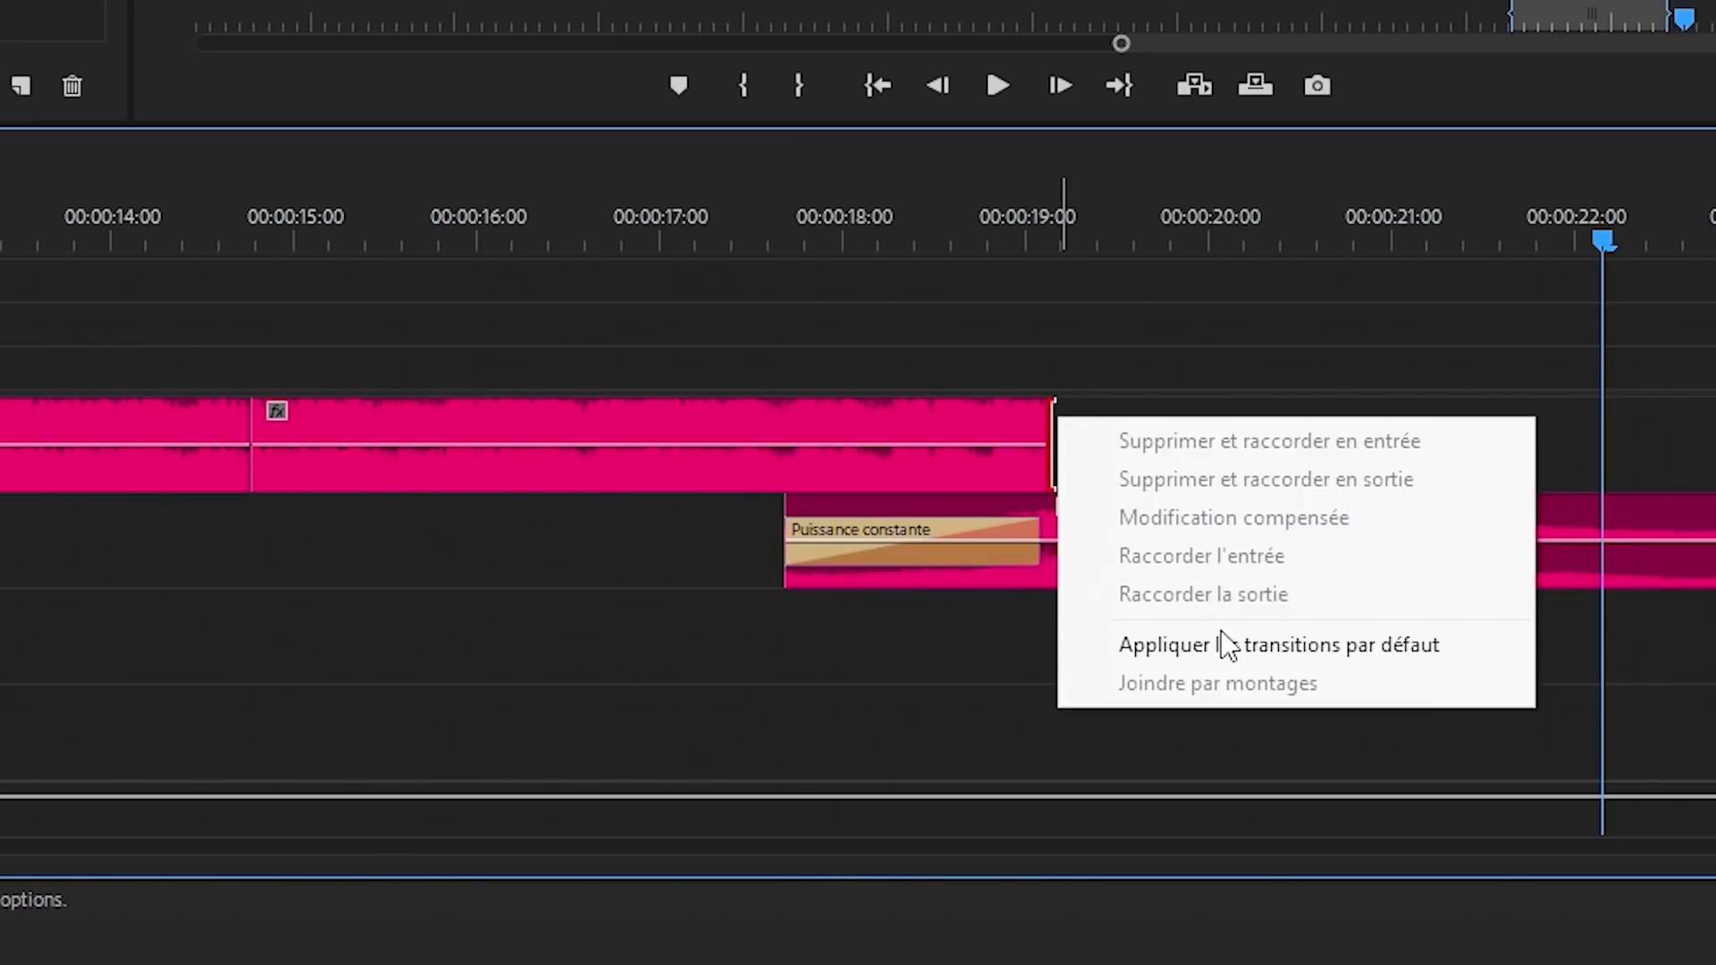
click(1226, 643)
drag(876, 429, 1037, 537)
click(583, 223)
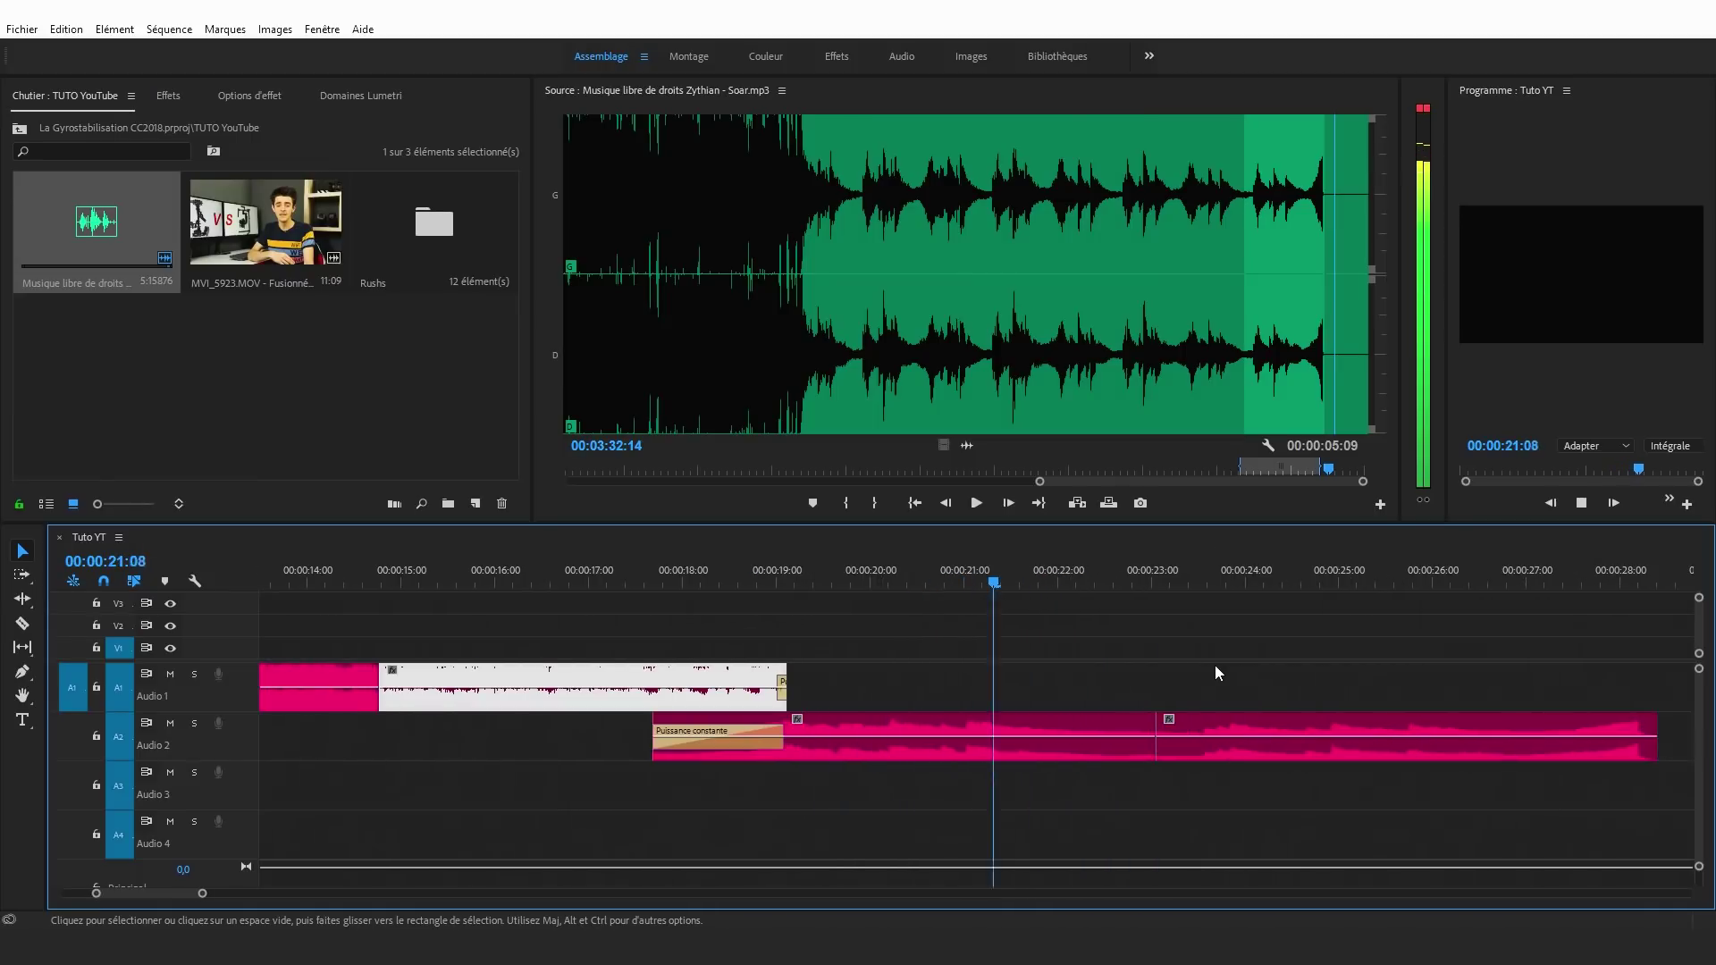
Step: Replay the second Audio 2 cut from 00:00:21:23 and apply the default crossfade there
key(space)
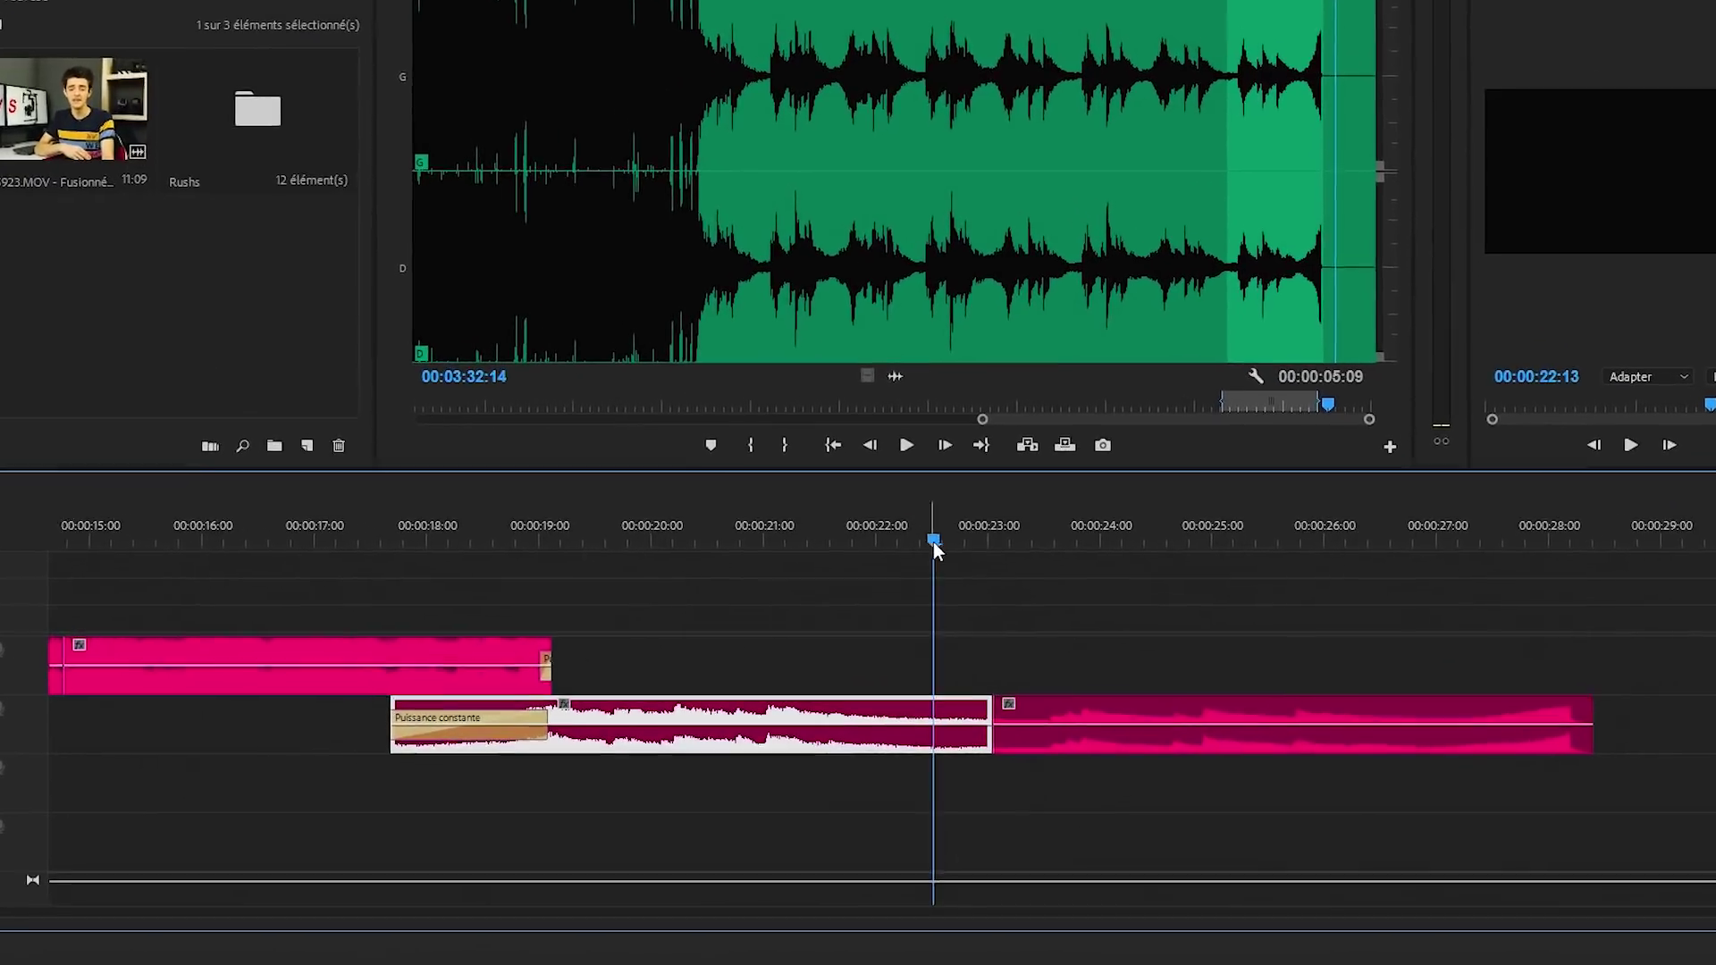
click(944, 581)
key(space)
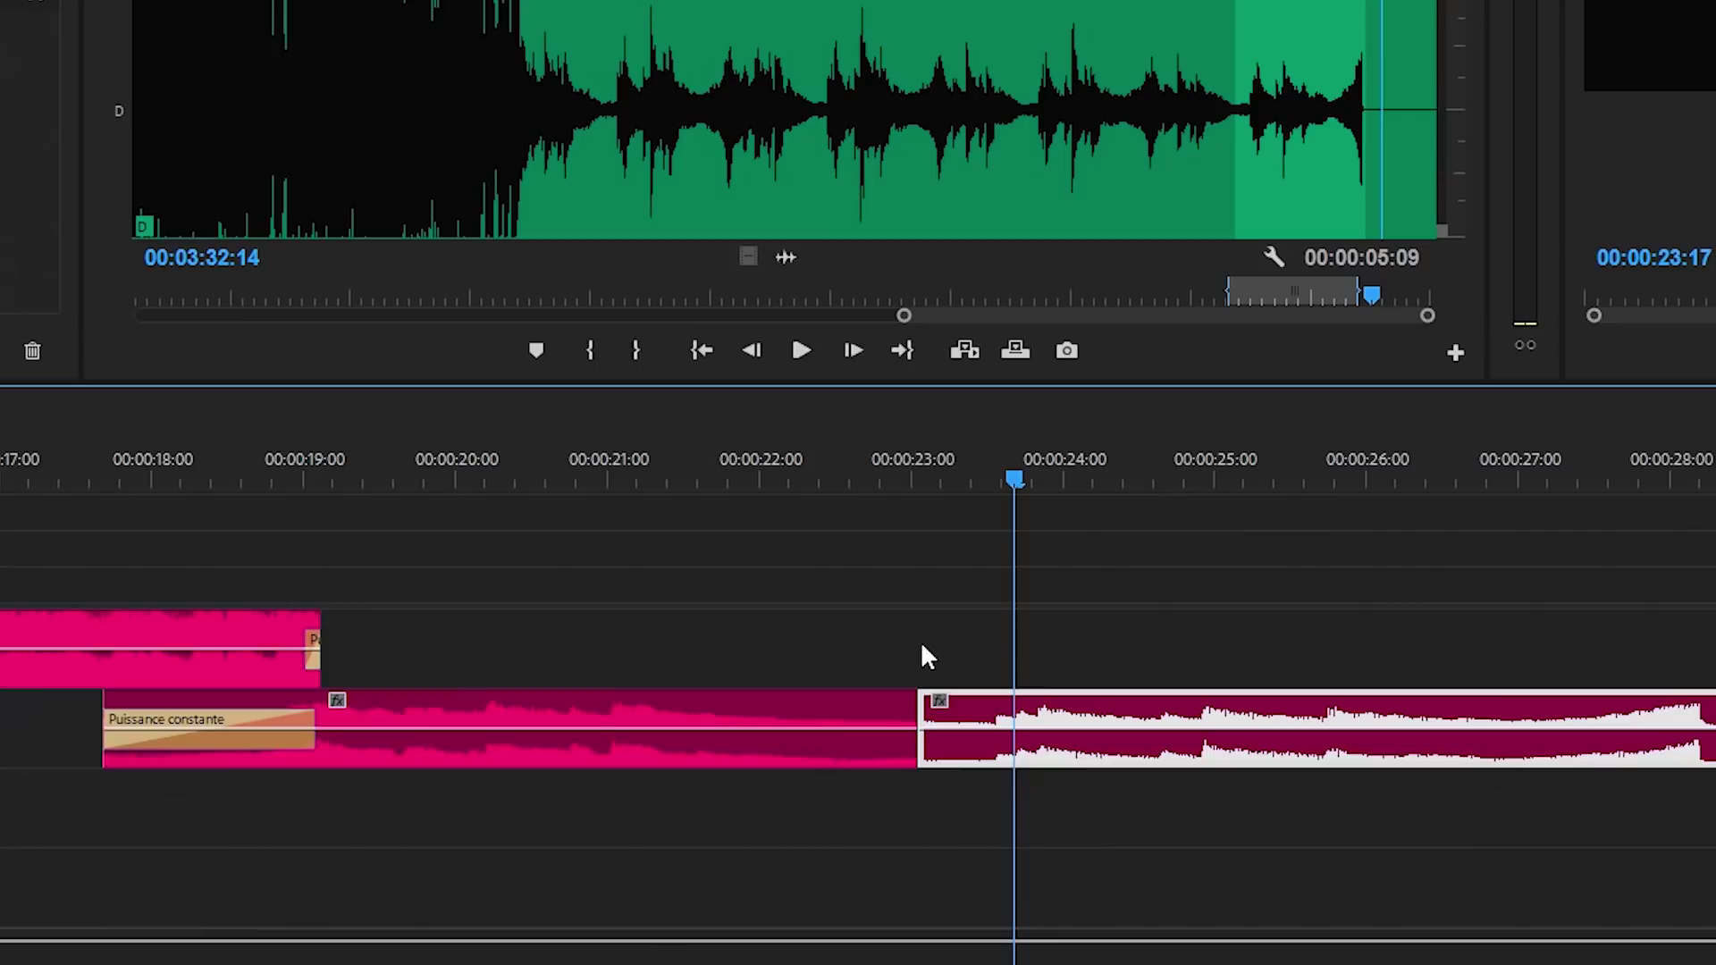
right_click(929, 694)
click(1084, 882)
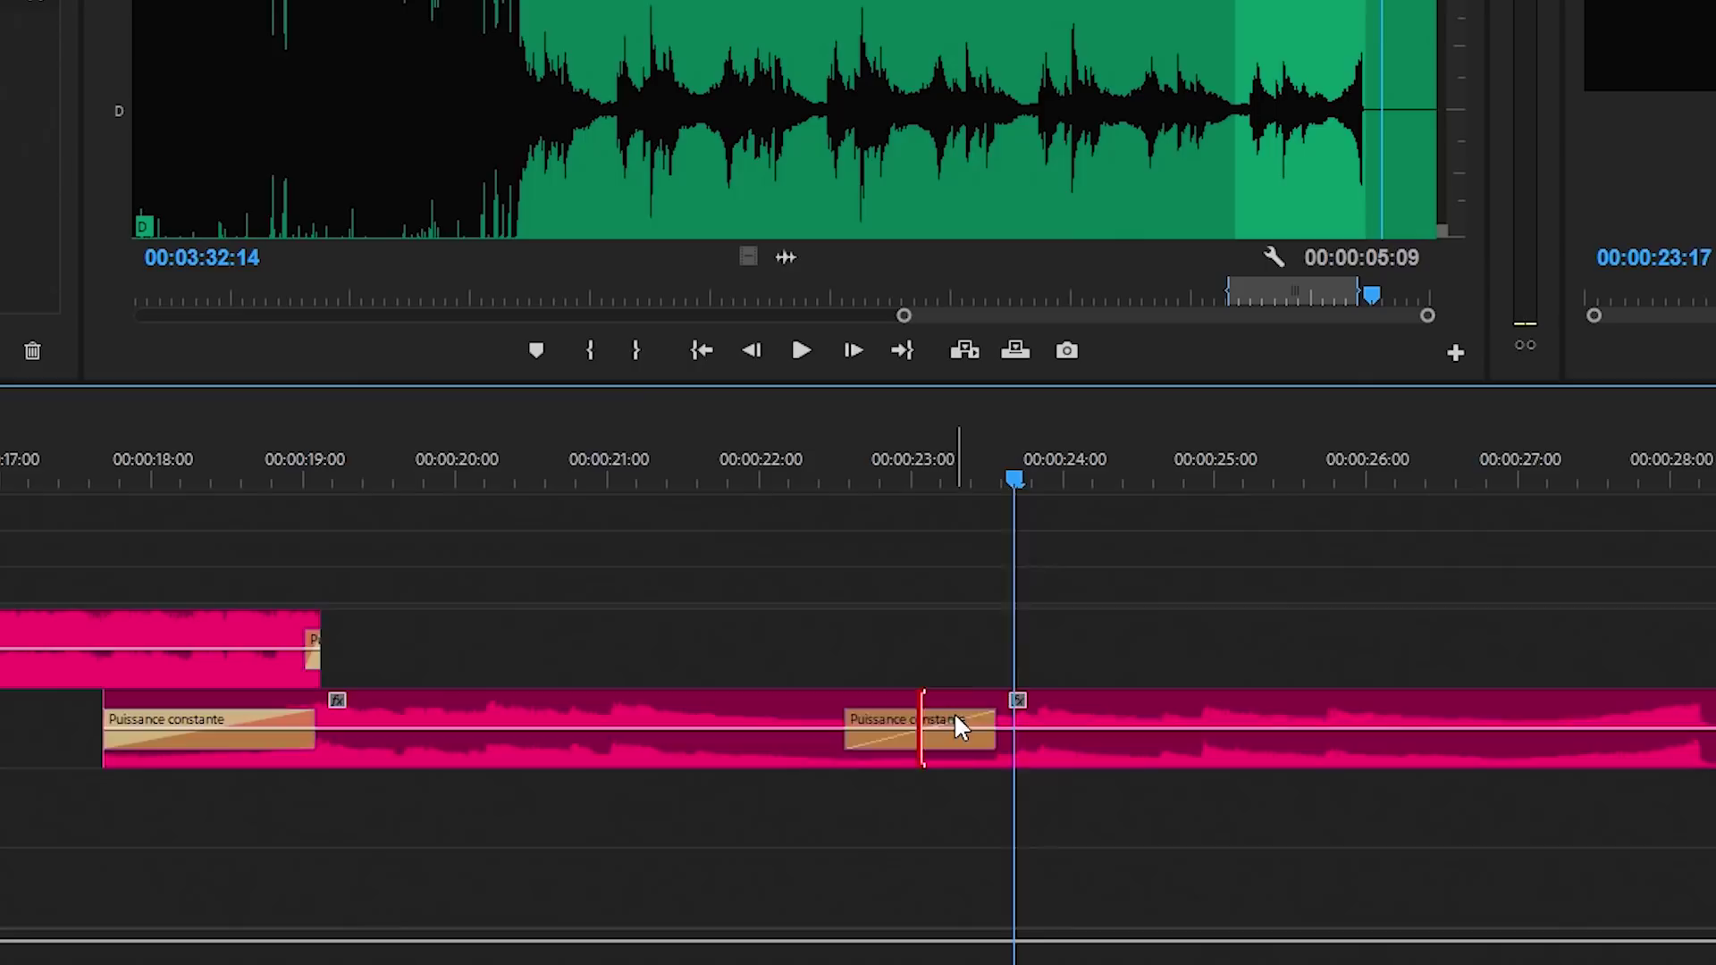
Step: Shift the new crossfade three frames earlier and replay from about 00:00:21:12
drag(958, 725, 923, 726)
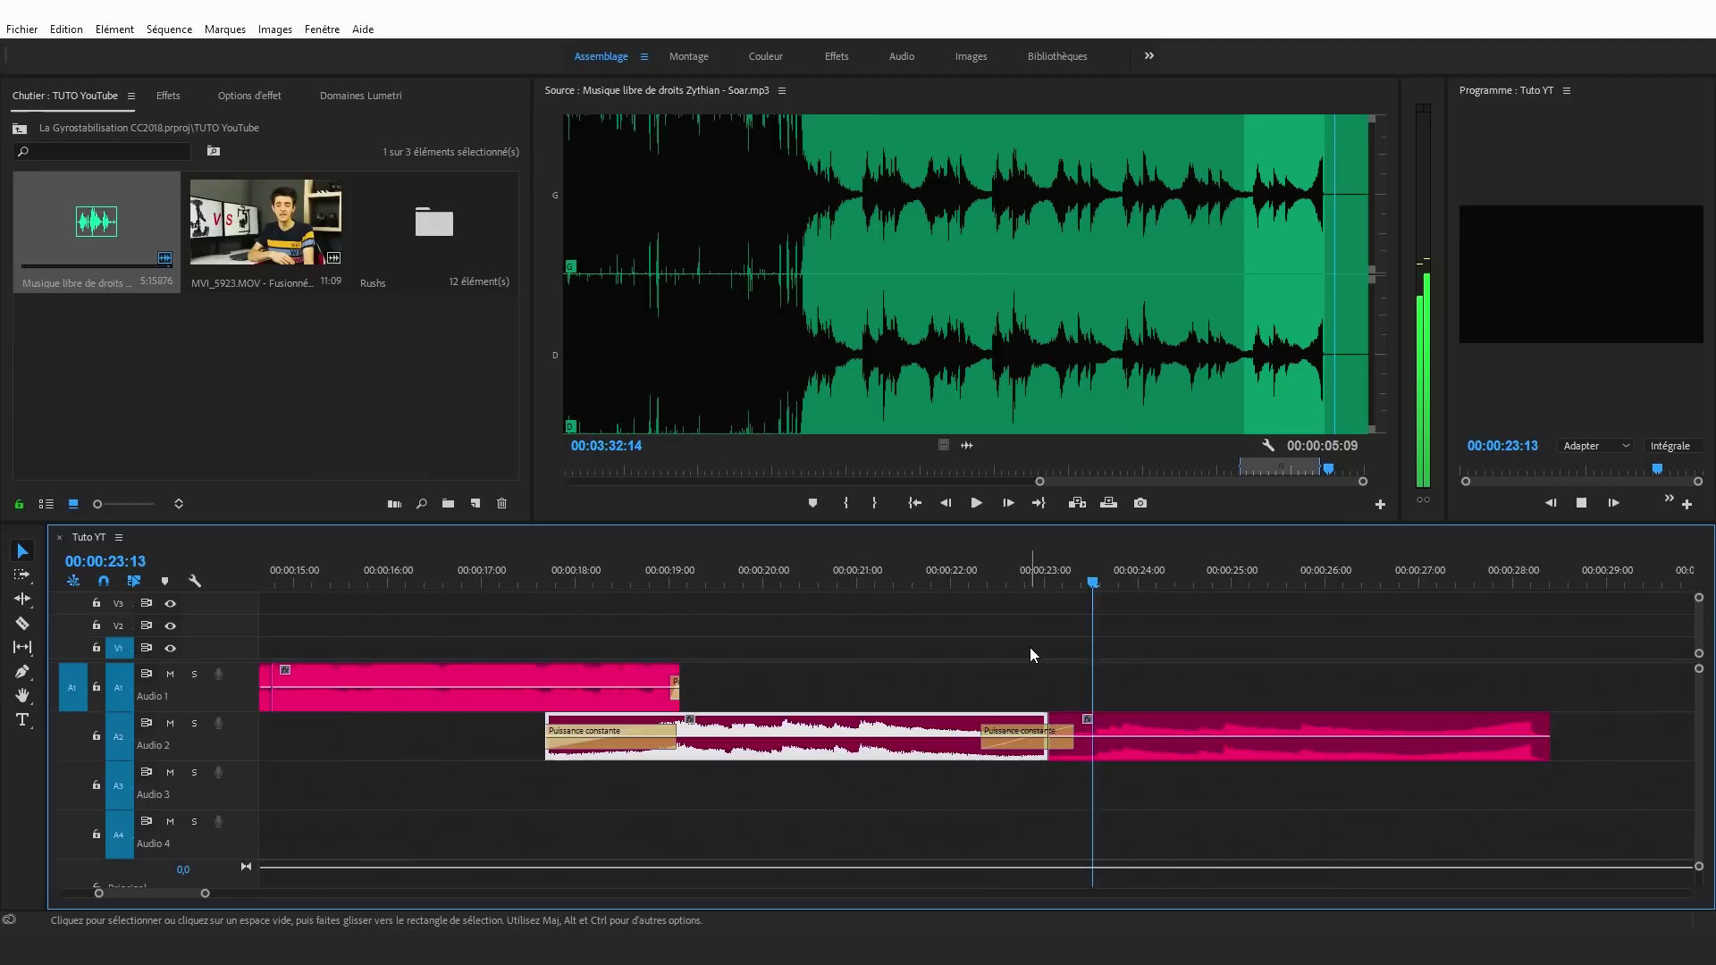
click(1052, 749)
drag(1051, 736, 1028, 740)
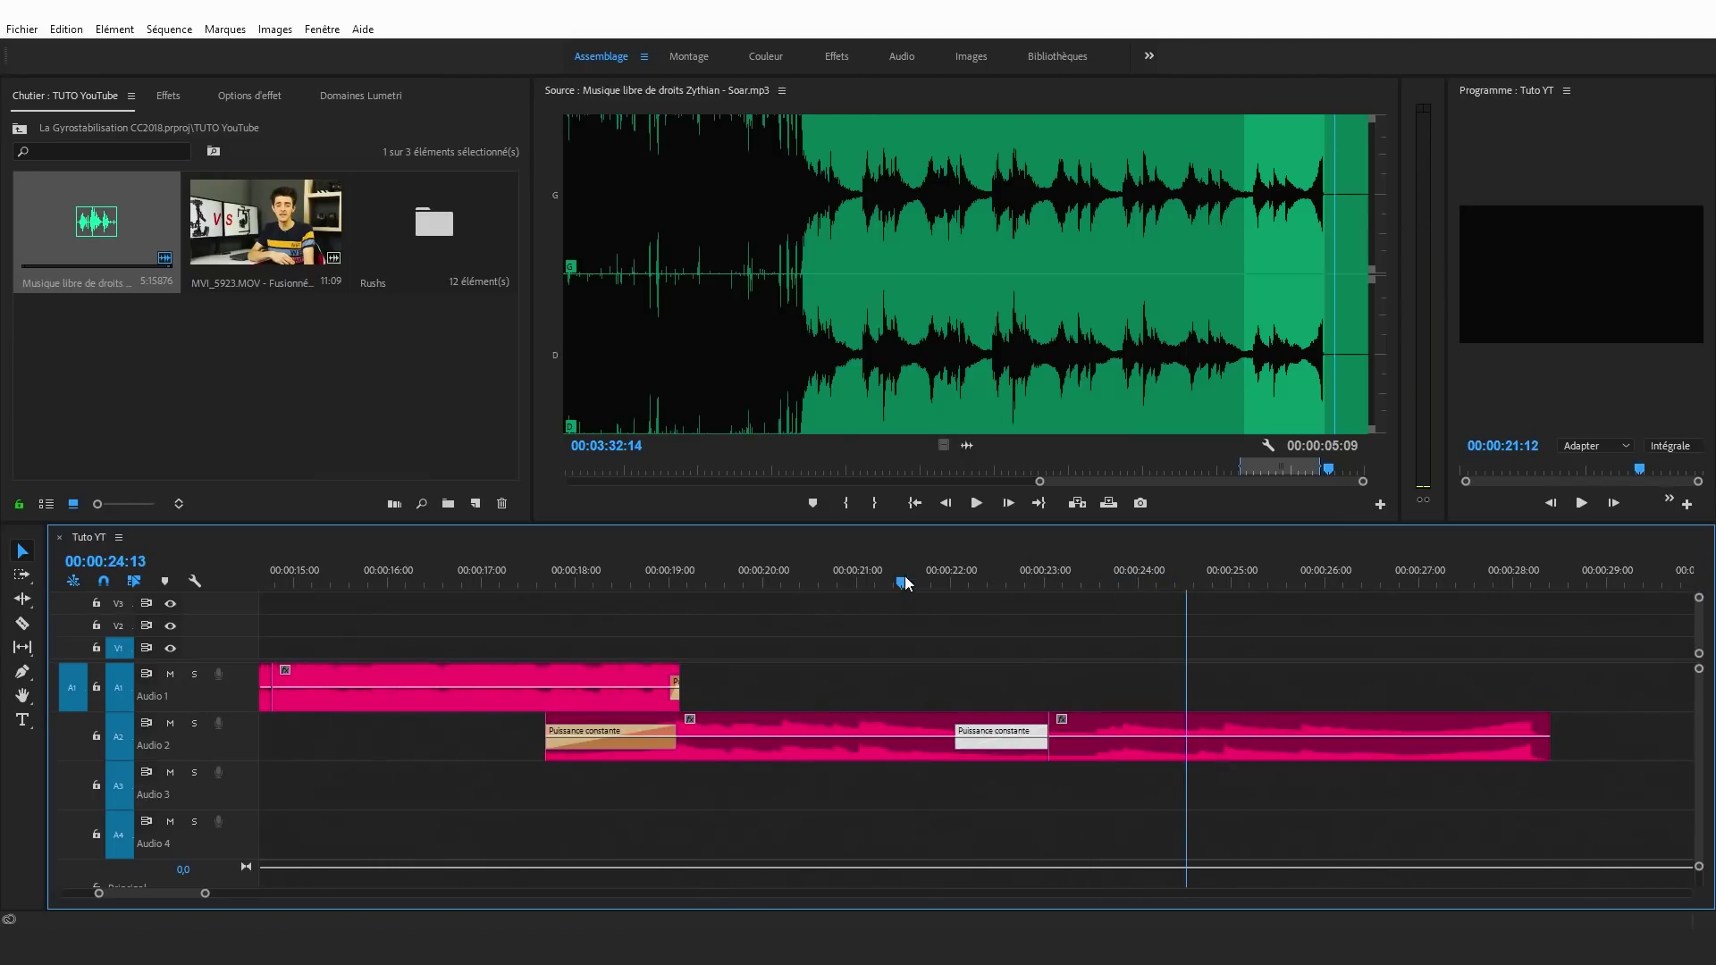
click(901, 579)
key(space)
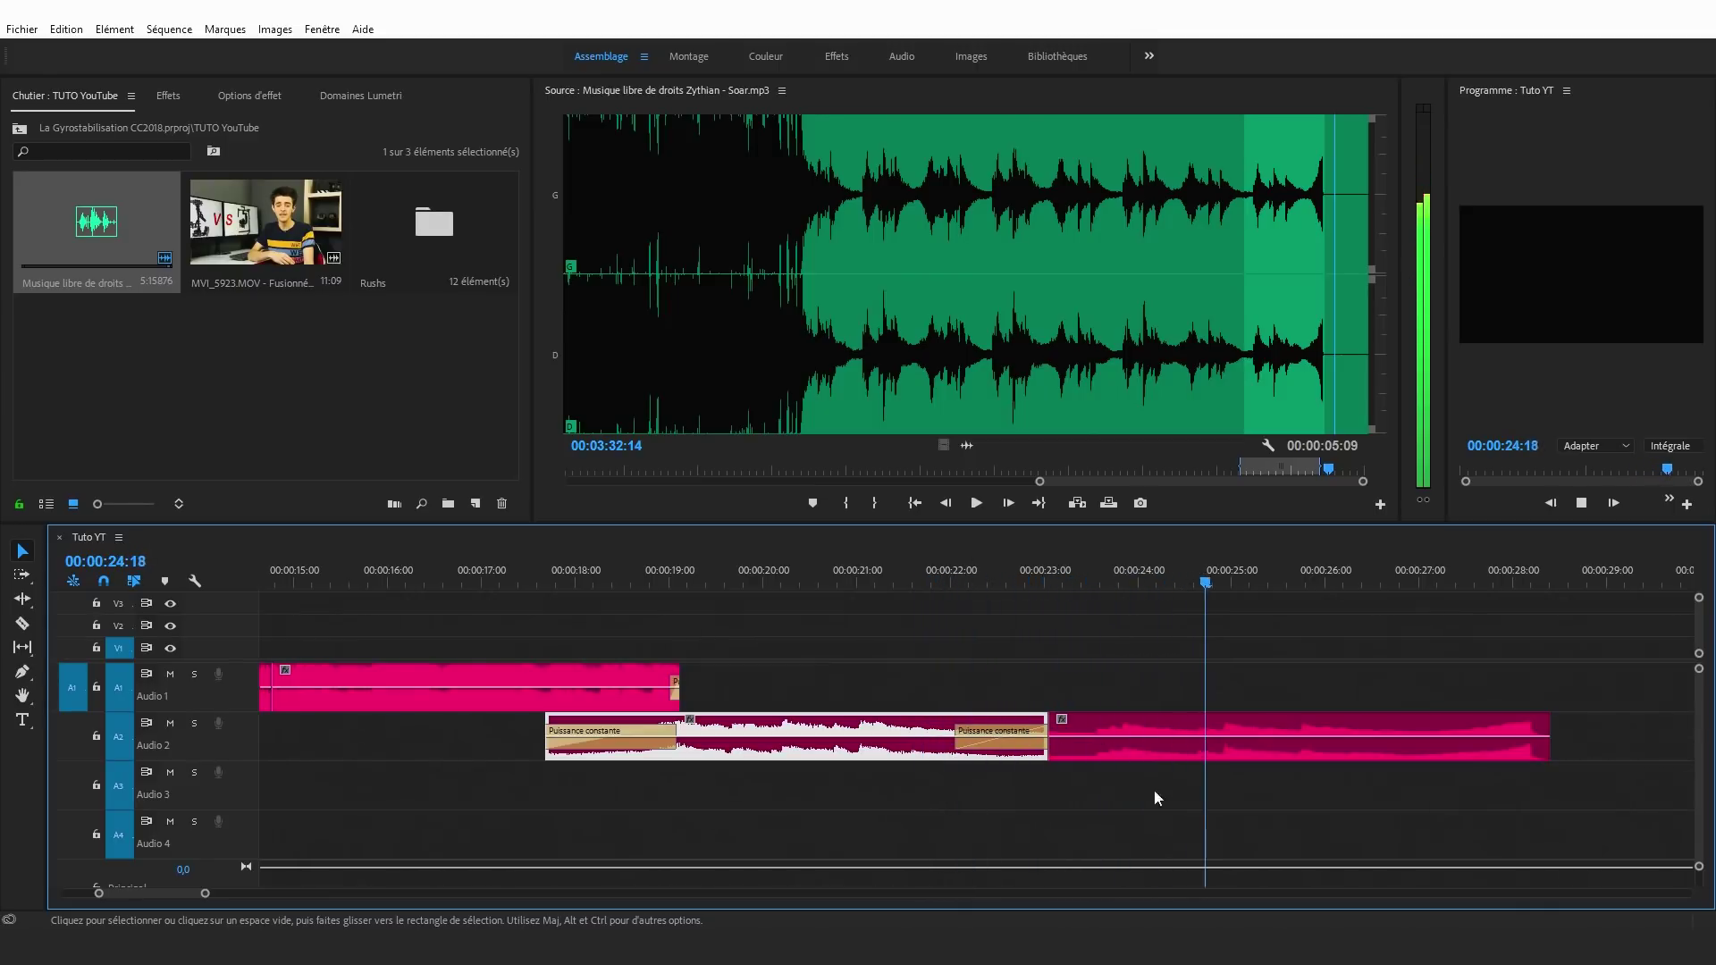
Step: Zoom the timeline to show roughly 0–55 s and return the playhead to 00:00:00:00
click(1124, 708)
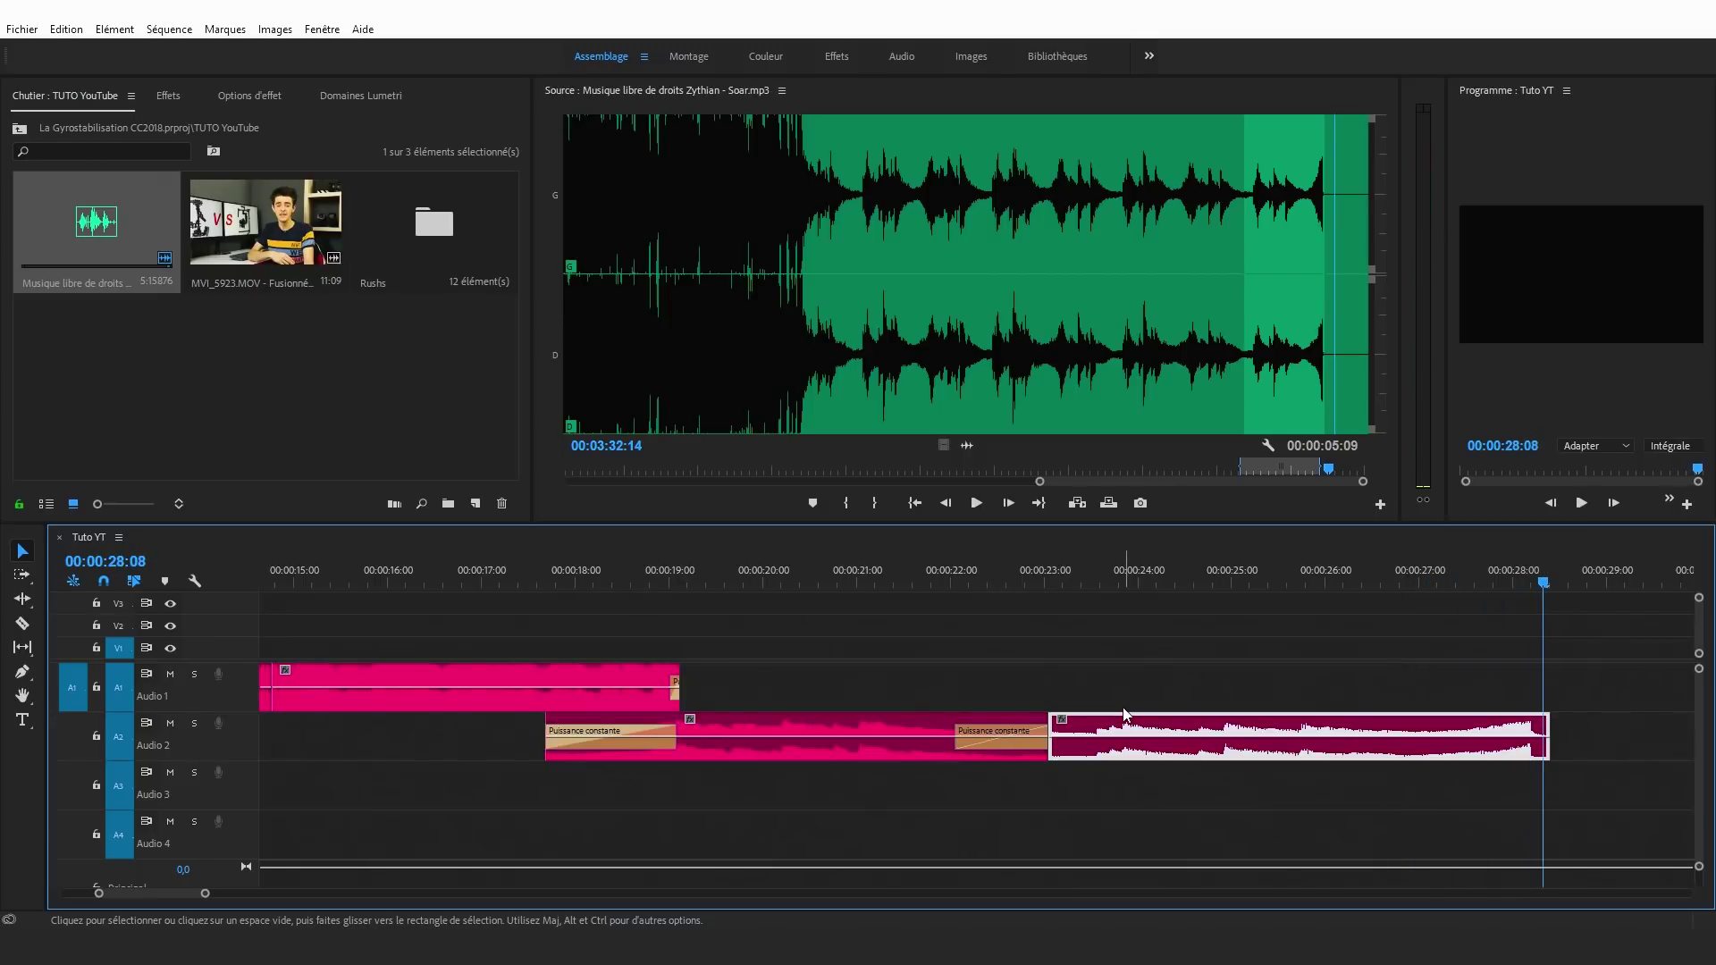
drag(205, 893, 464, 893)
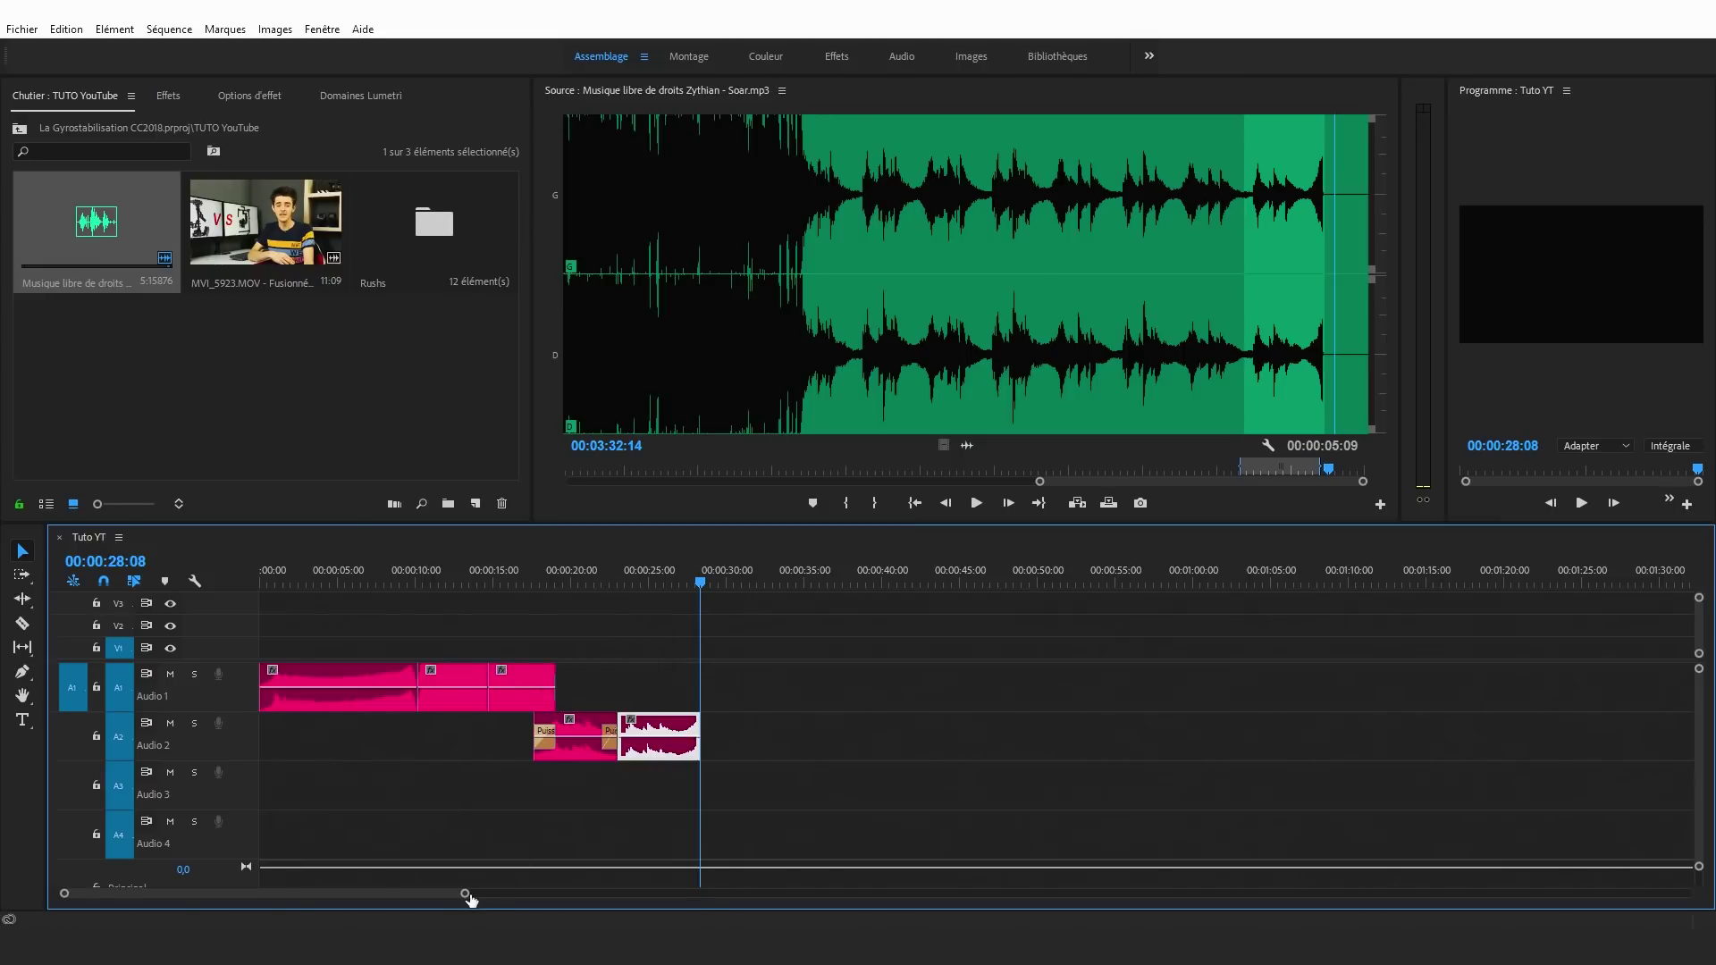
drag(464, 894, 400, 887)
key(equal)
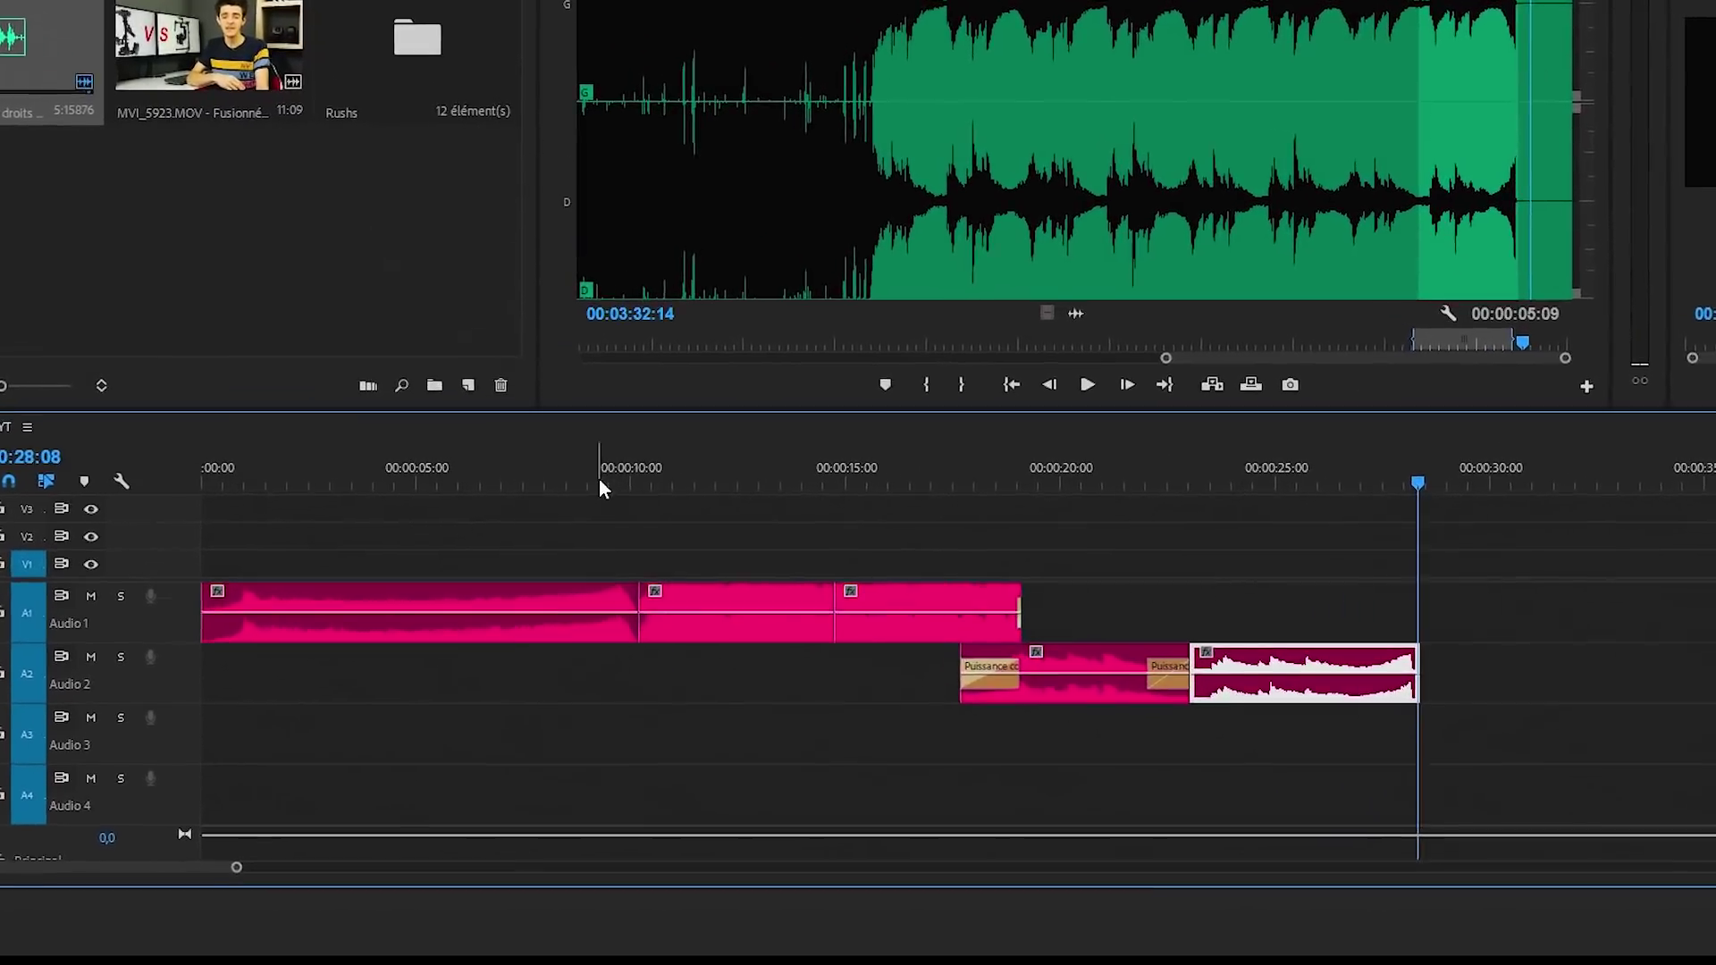
drag(599, 482, 165, 482)
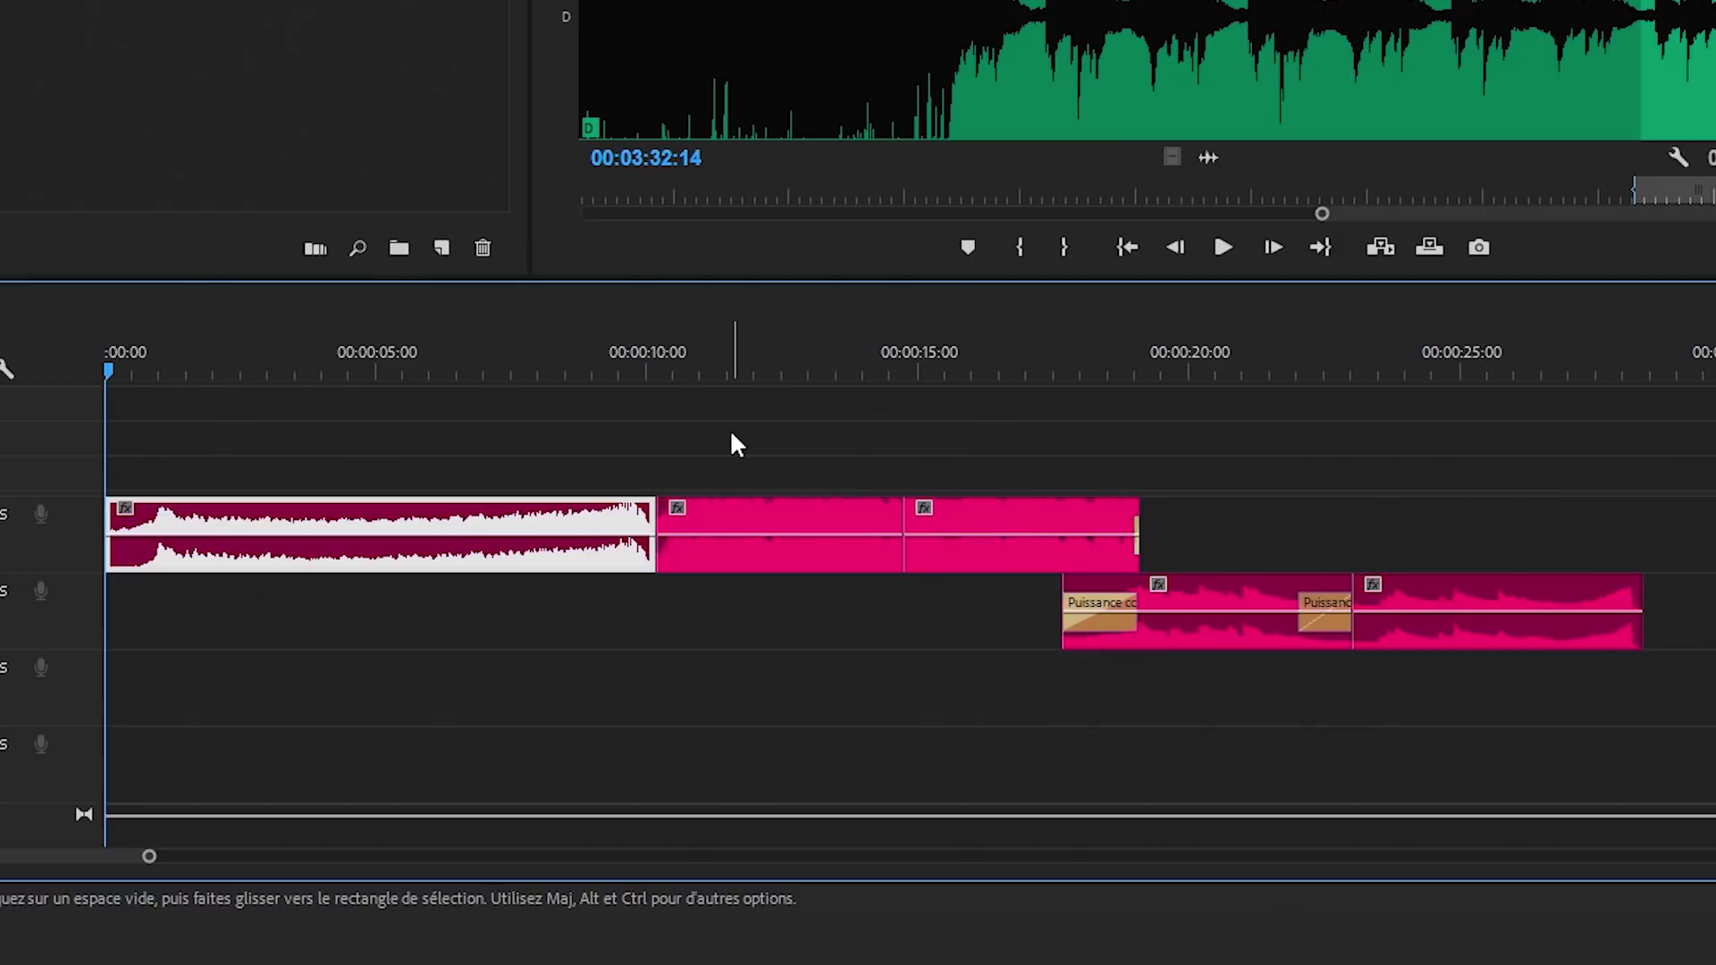
Step: Play the sequence and drop a marker with M on each music beat from about 10 seconds
click(855, 464)
key(space)
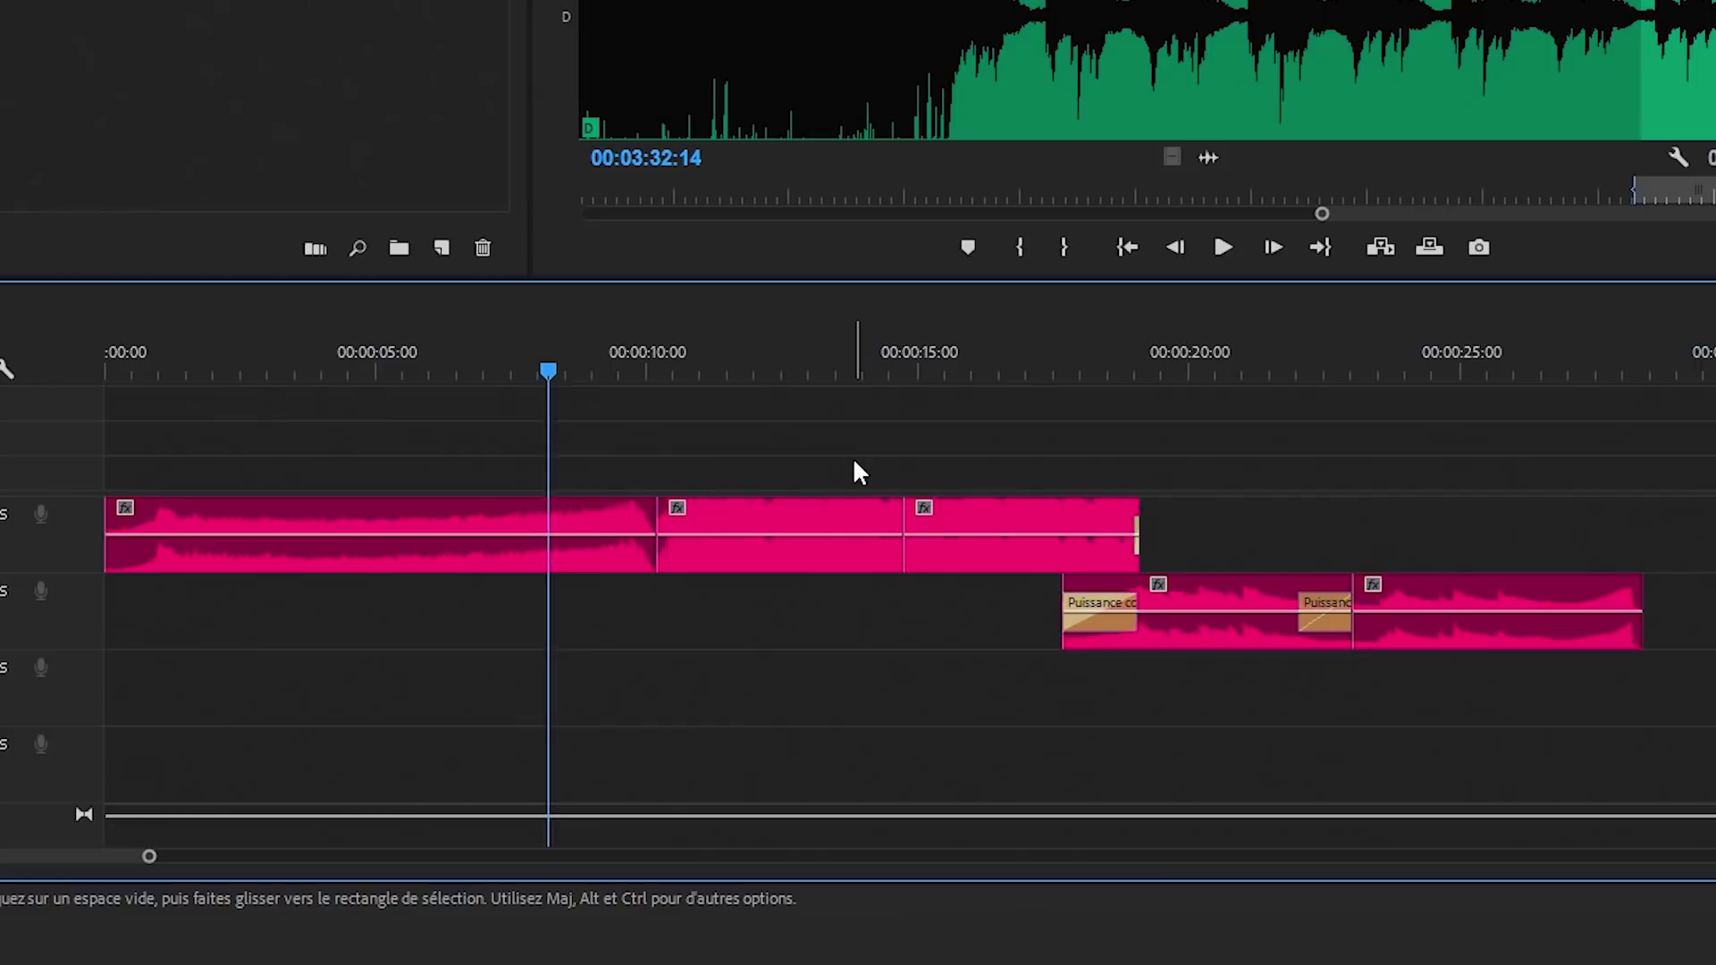
key(m)
key(m)
key(m)
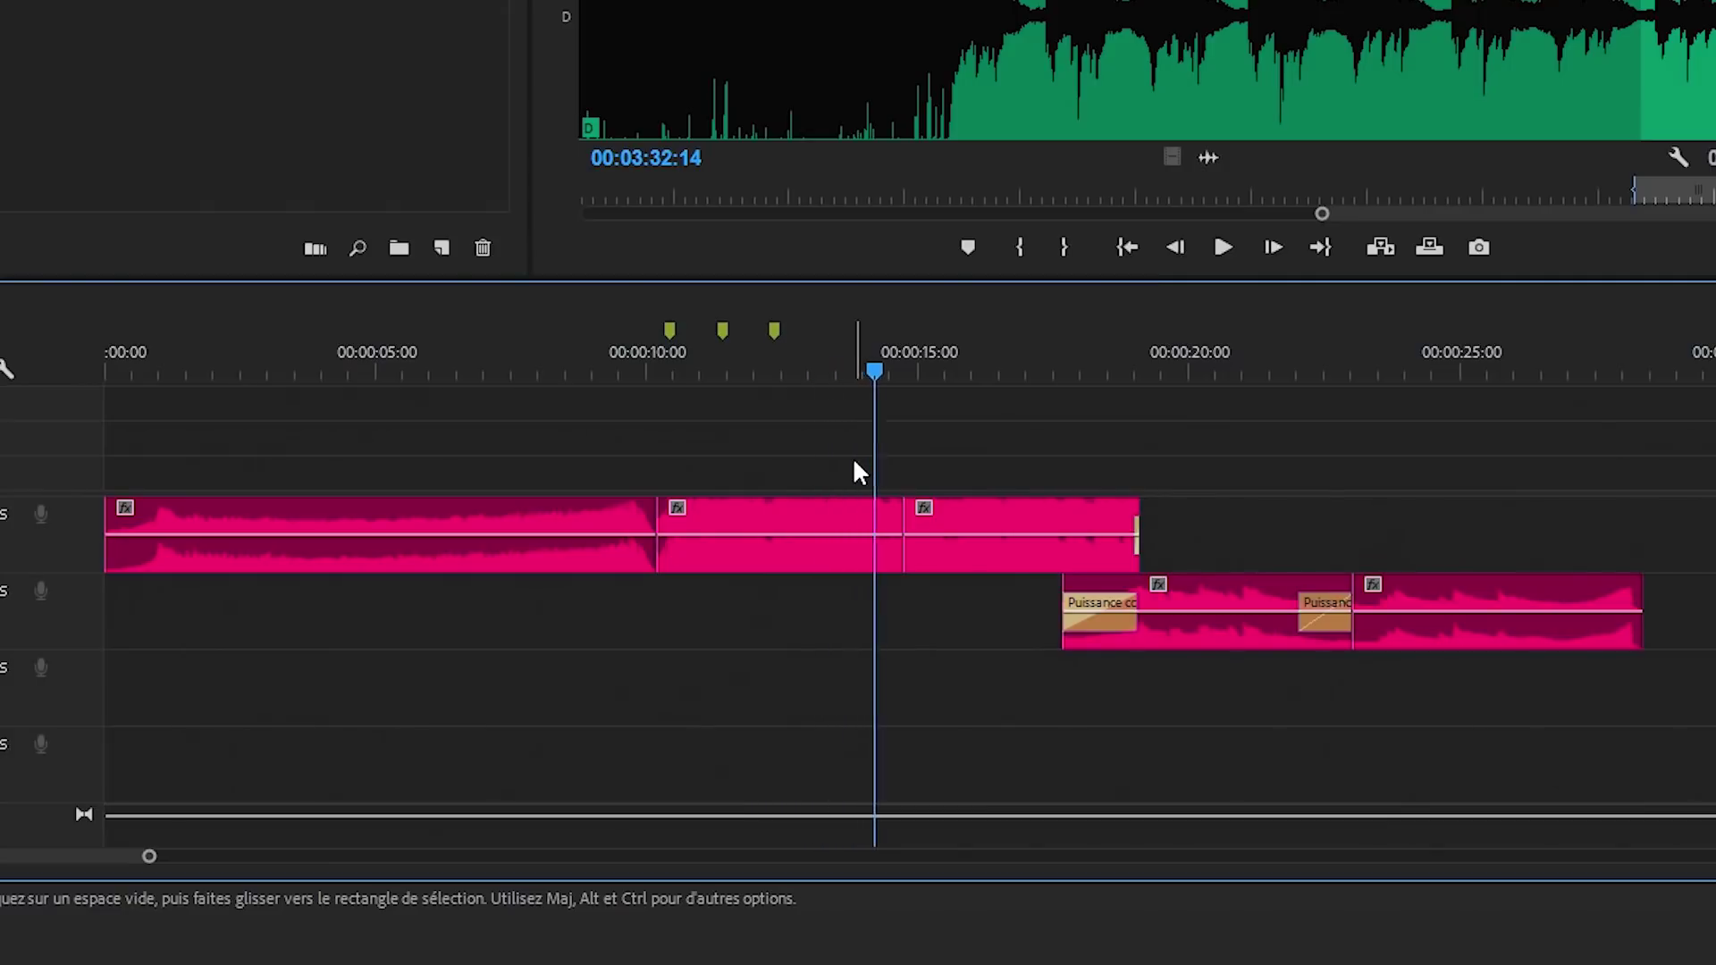
key(m)
key(m)
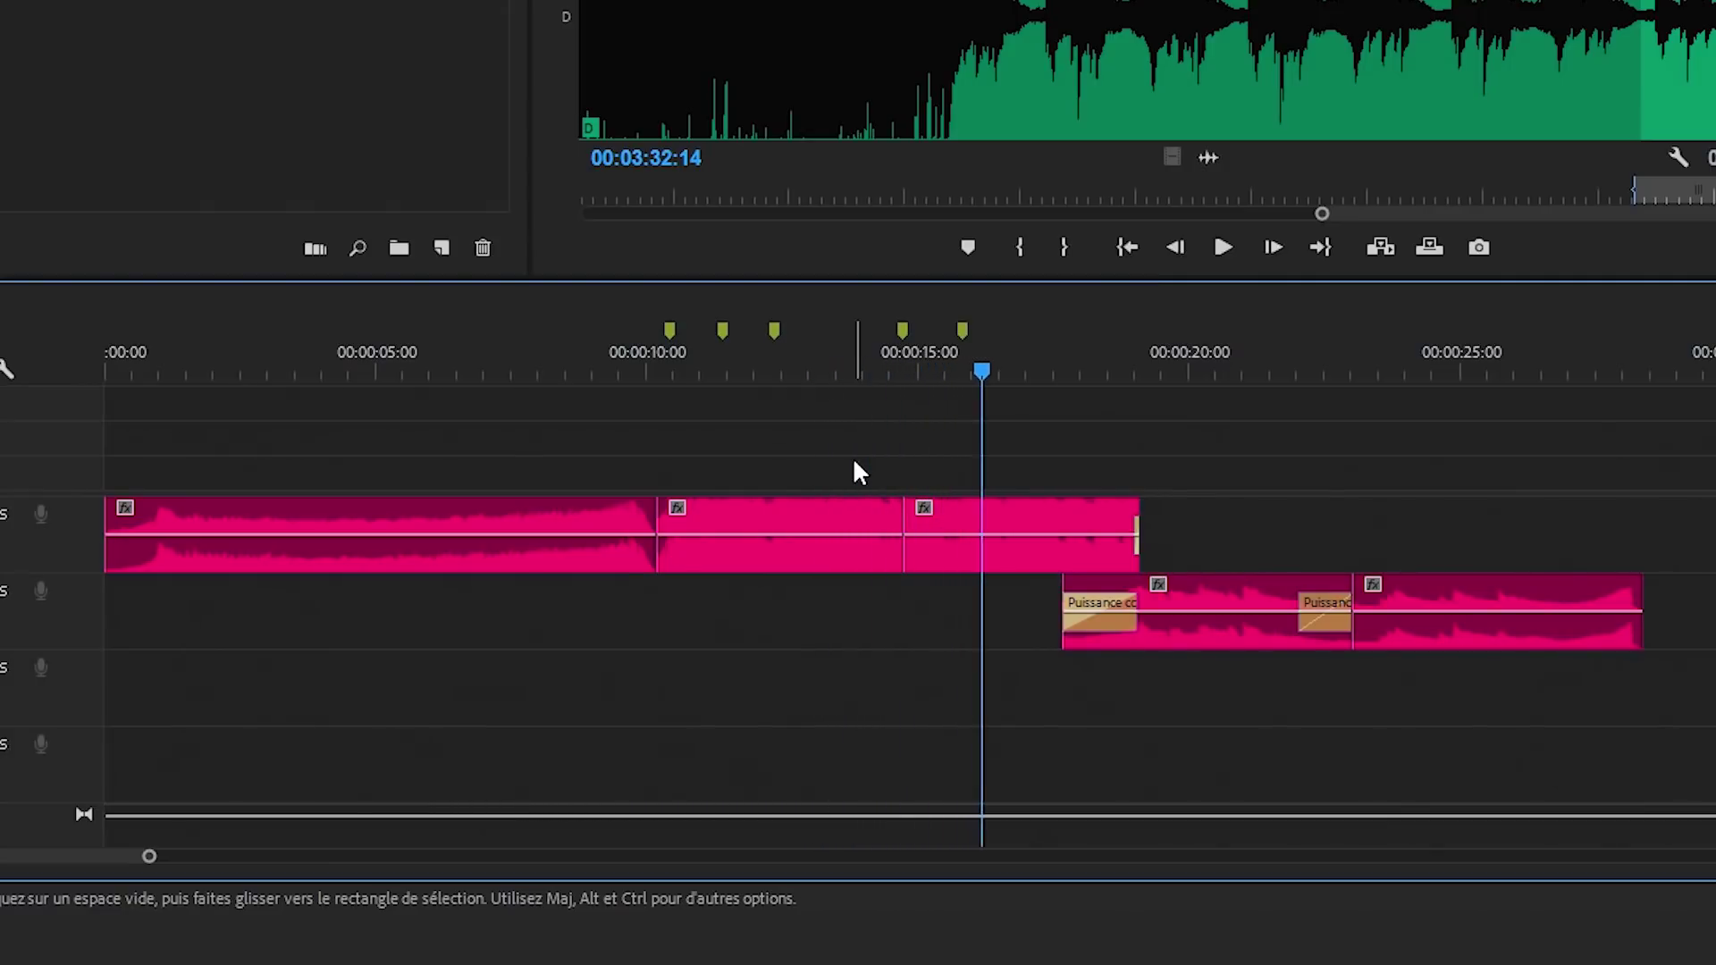
key(m)
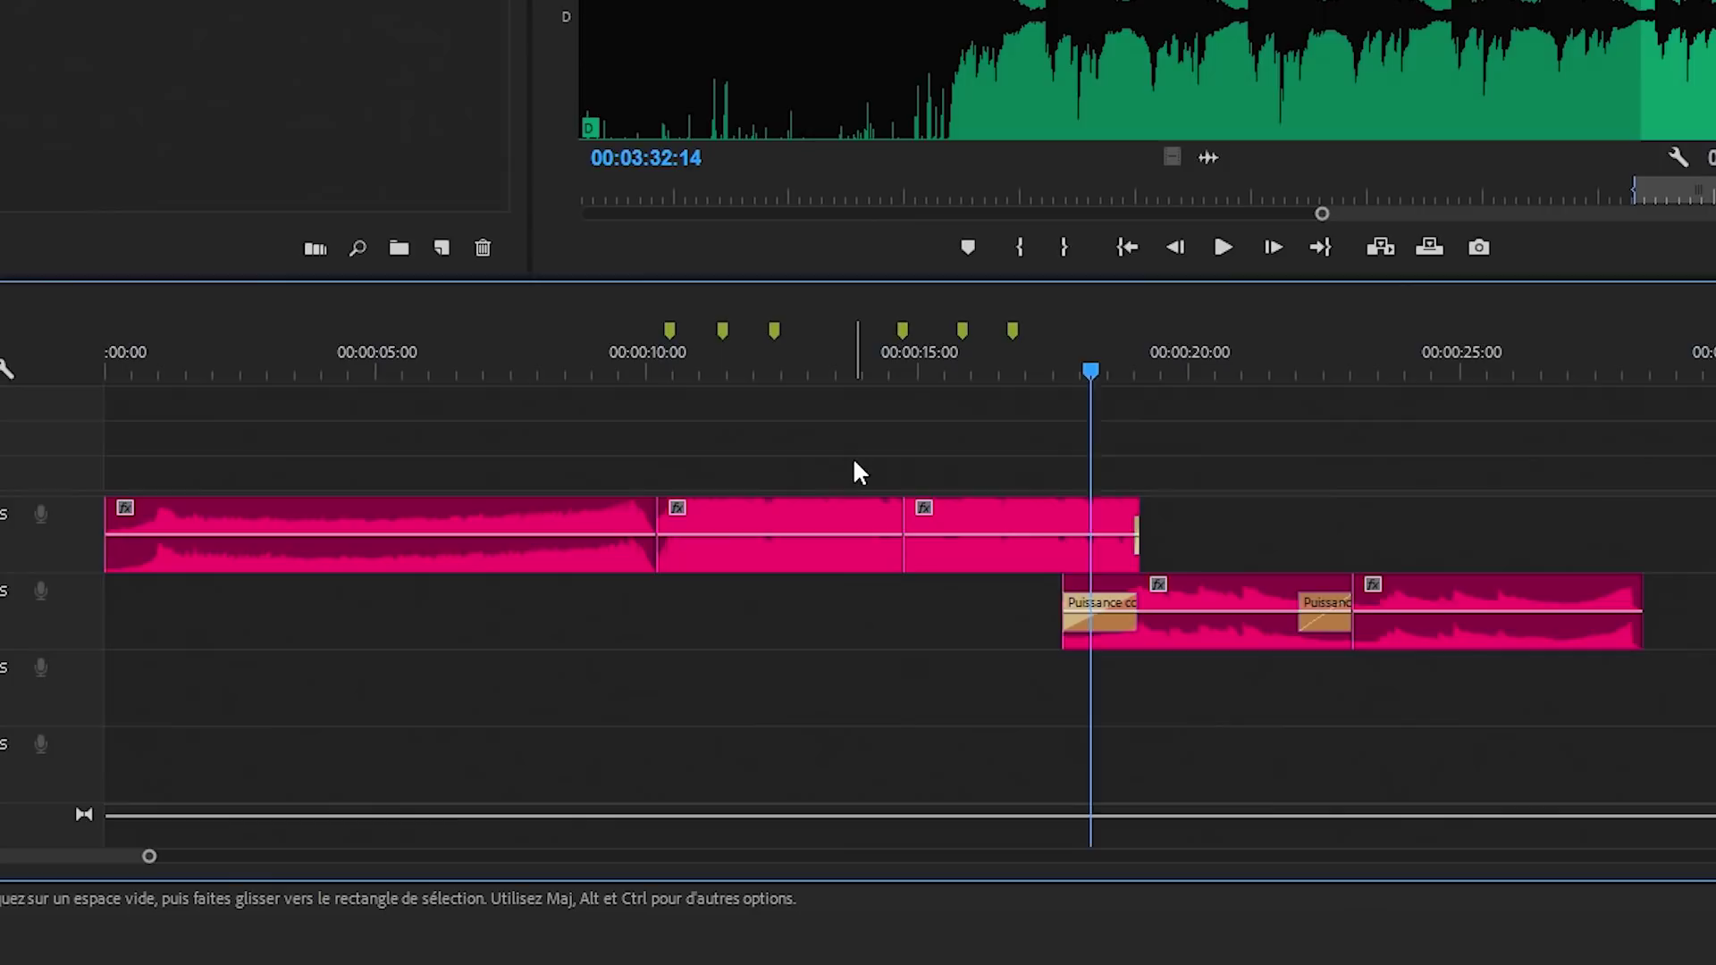
key(m)
key(m)
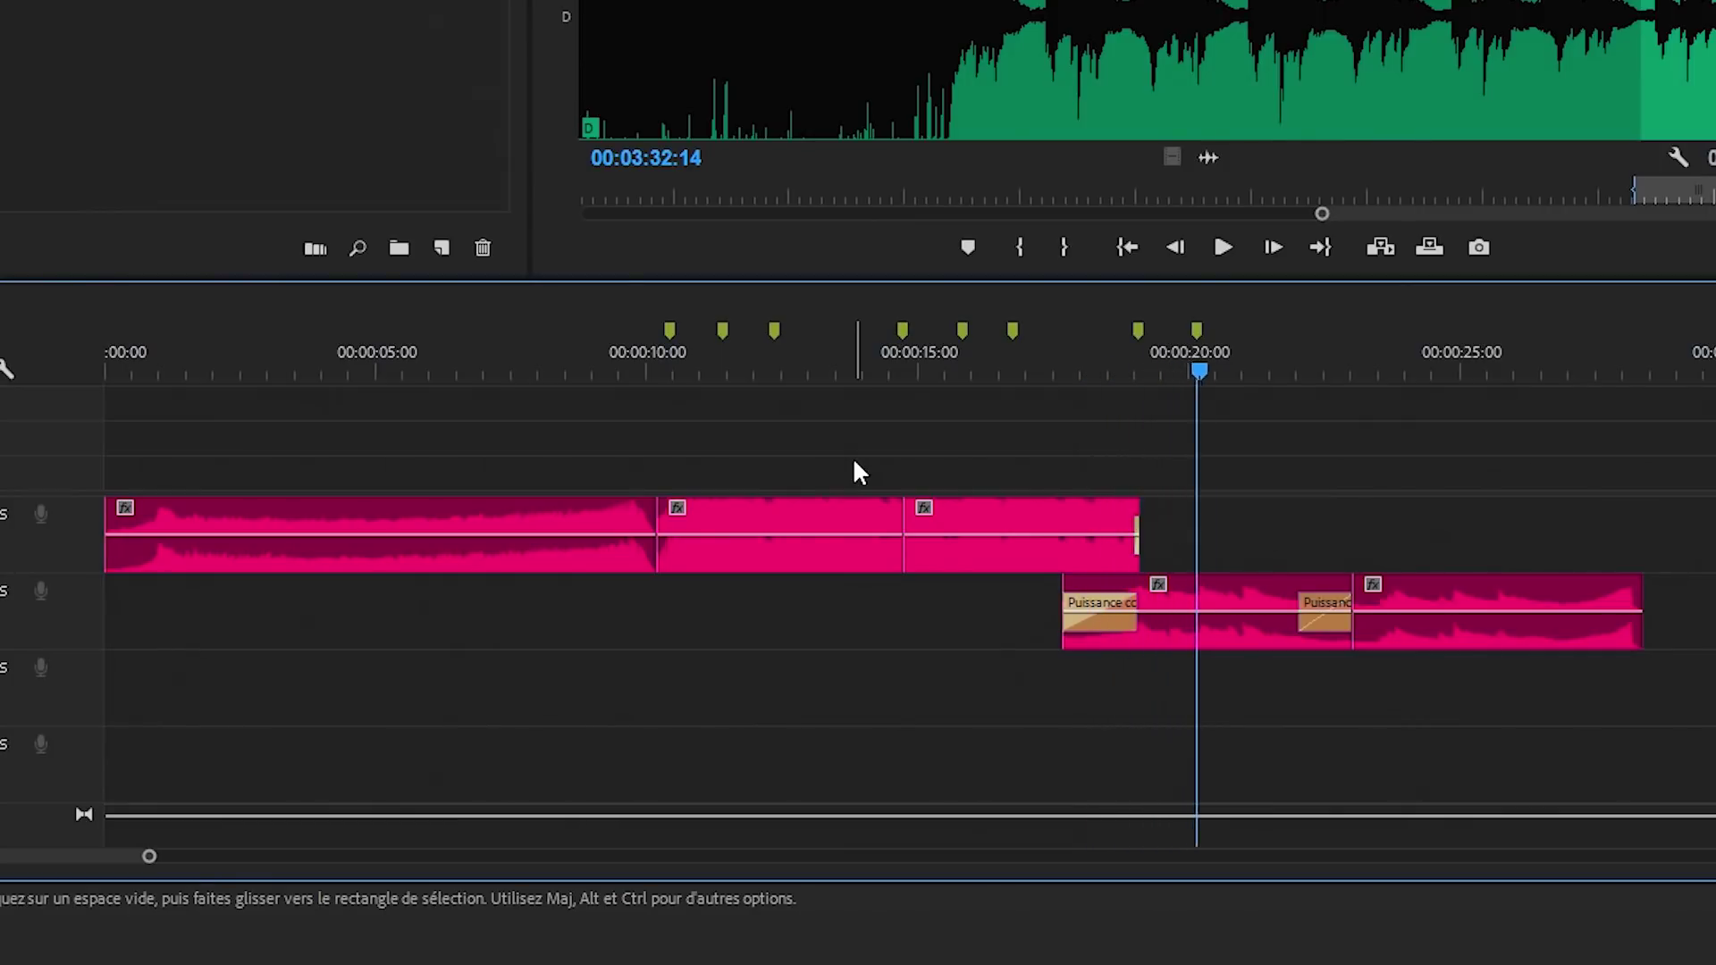
key(m)
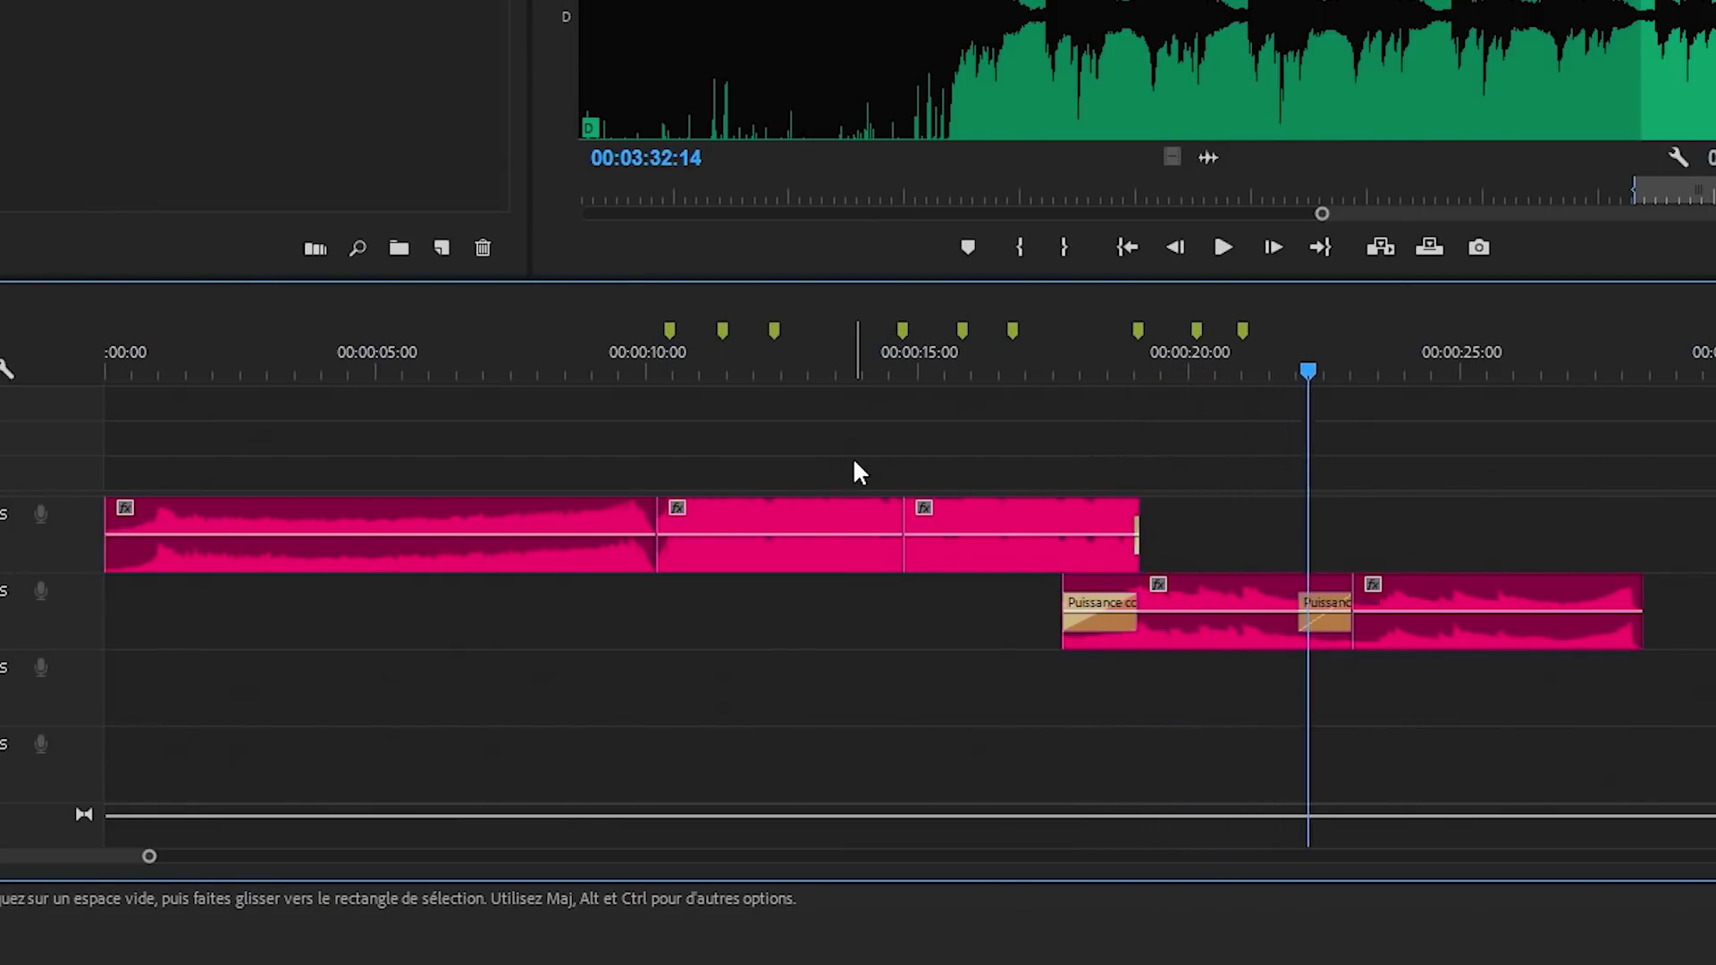
key(m)
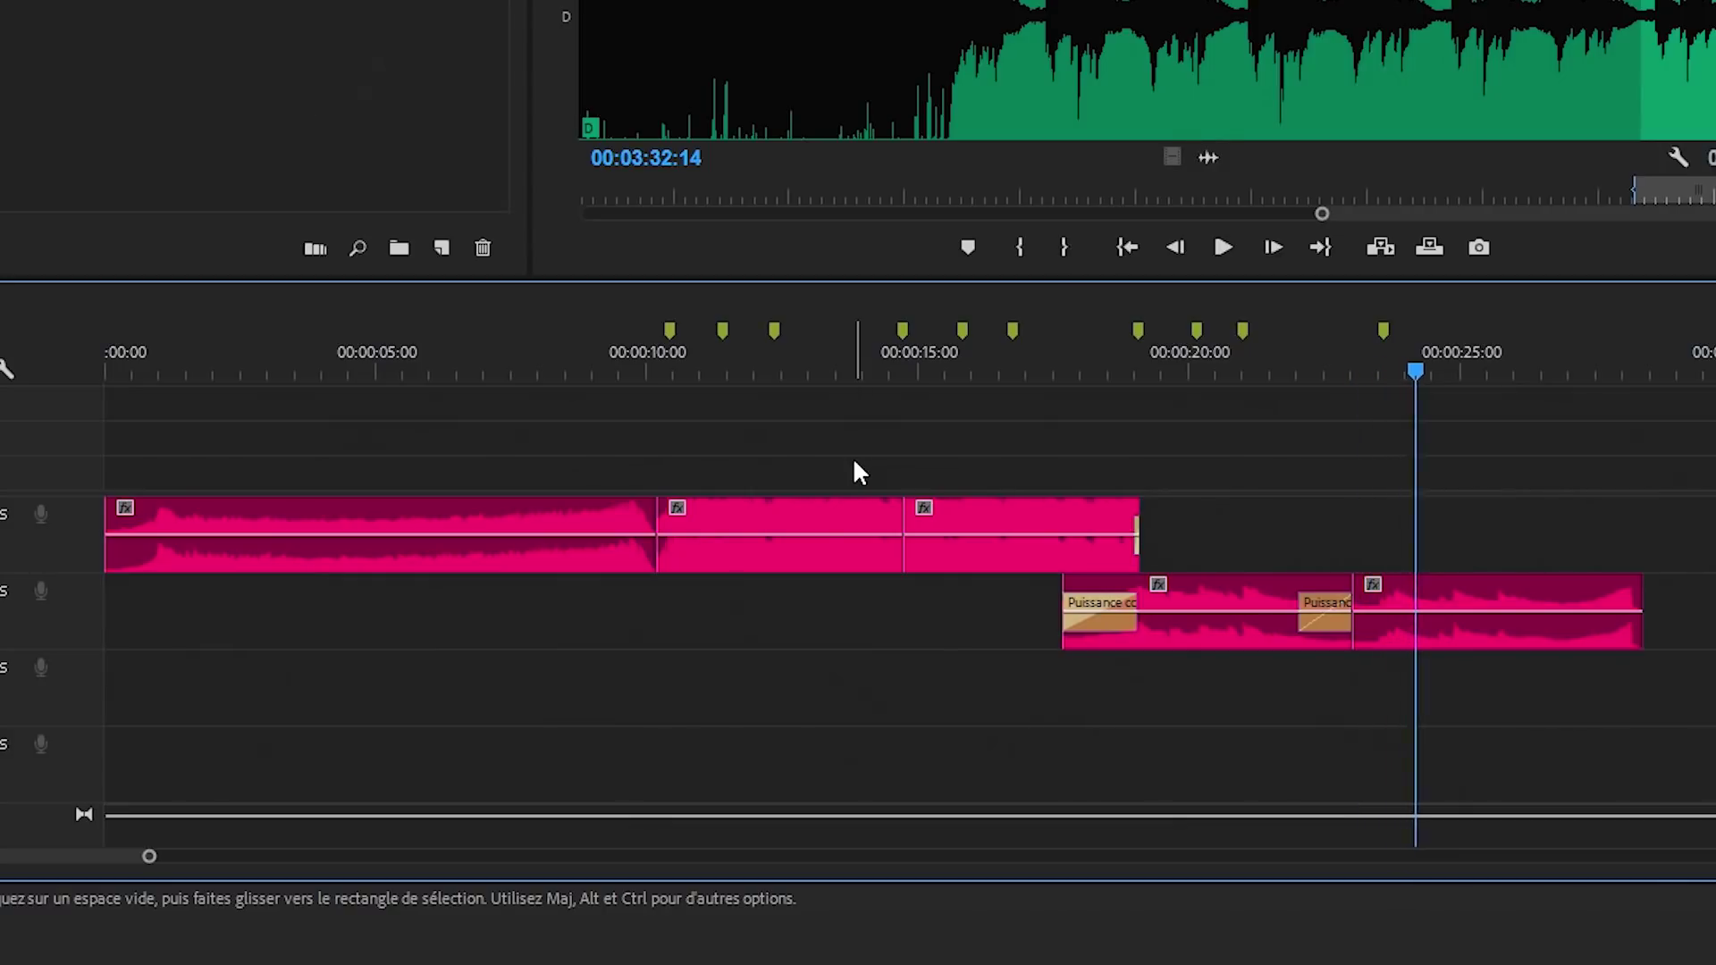
key(m)
key(m)
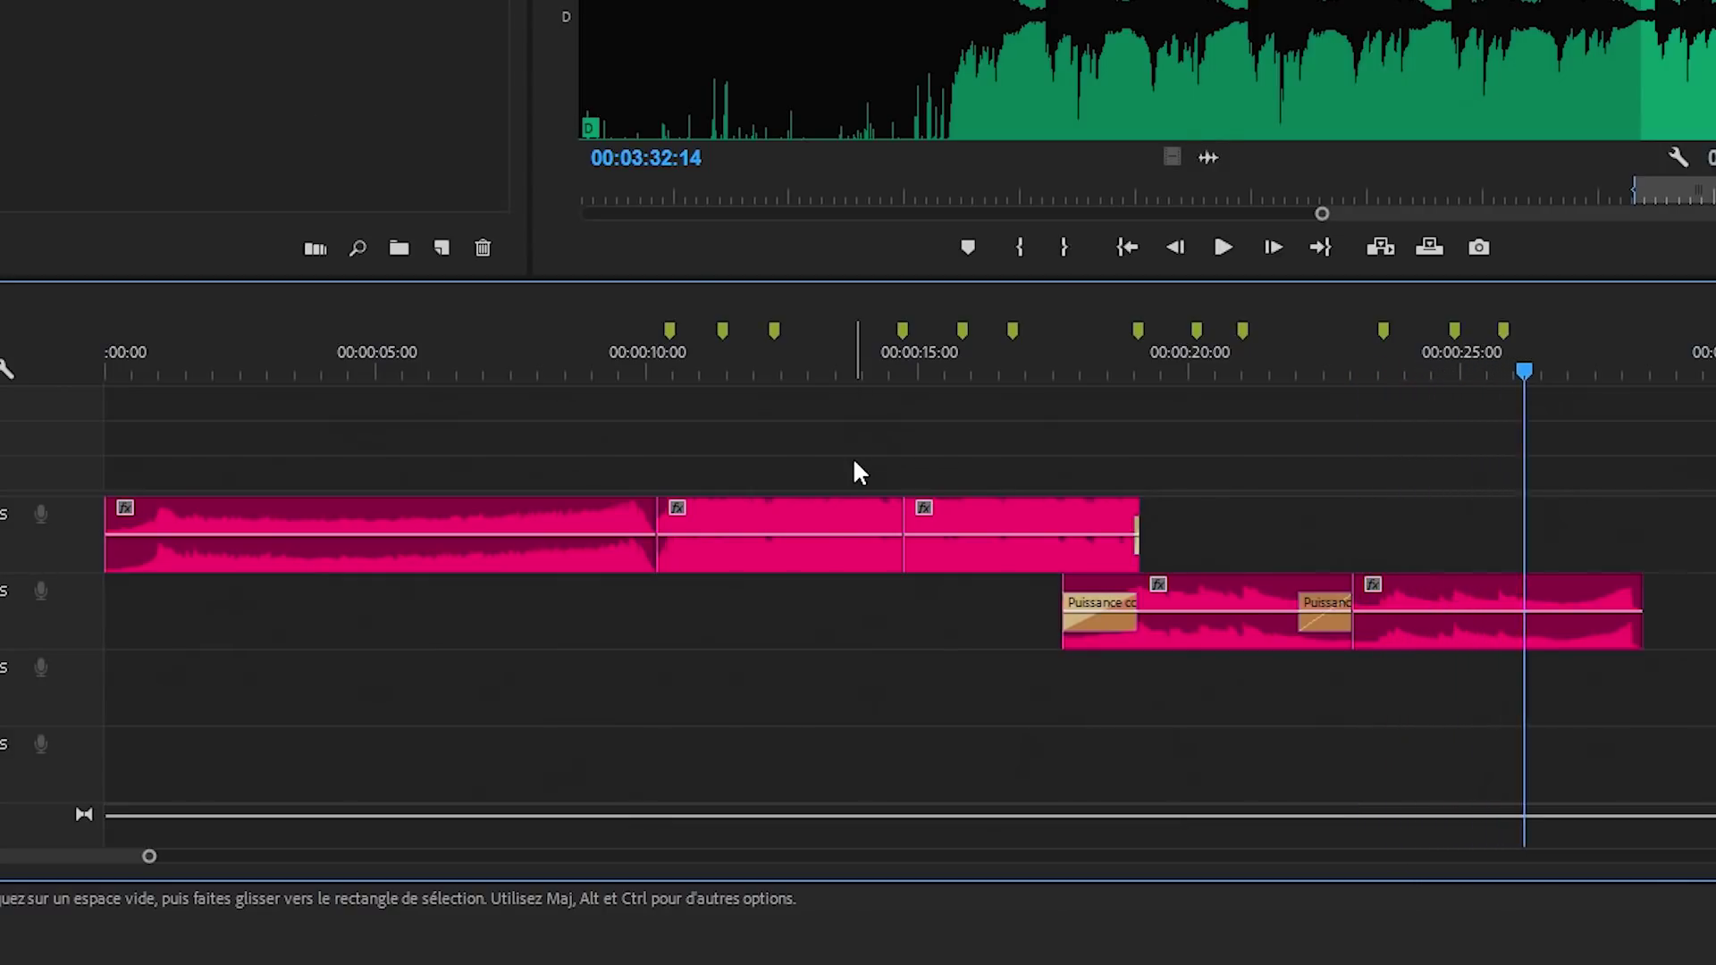
Step: Stop playback, undo and restore the last markers, and park the playhead around 00:00:06:17
key(space)
key(d)
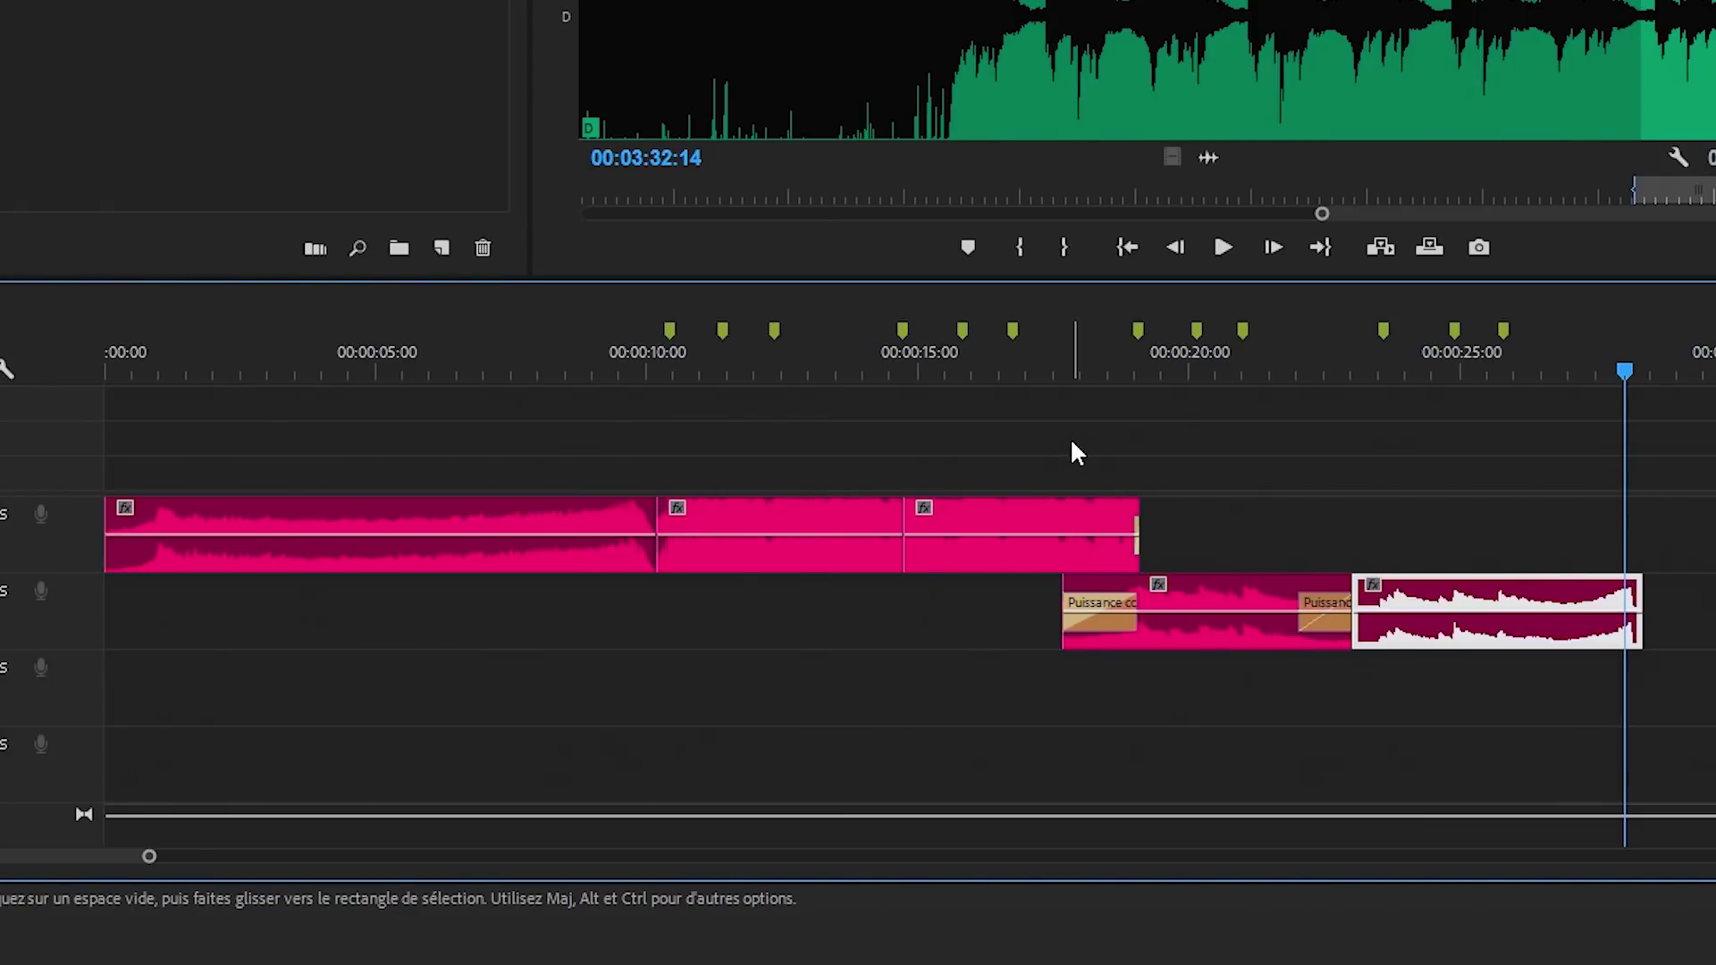
key(ctrl+z)
key(ctrl+z)
key(ctrl+z)
key(ctrl+z)
key(ctrl+z)
key(ctrl+shift+z)
key(ctrl+shift+z)
key(ctrl+shift+z)
click(849, 371)
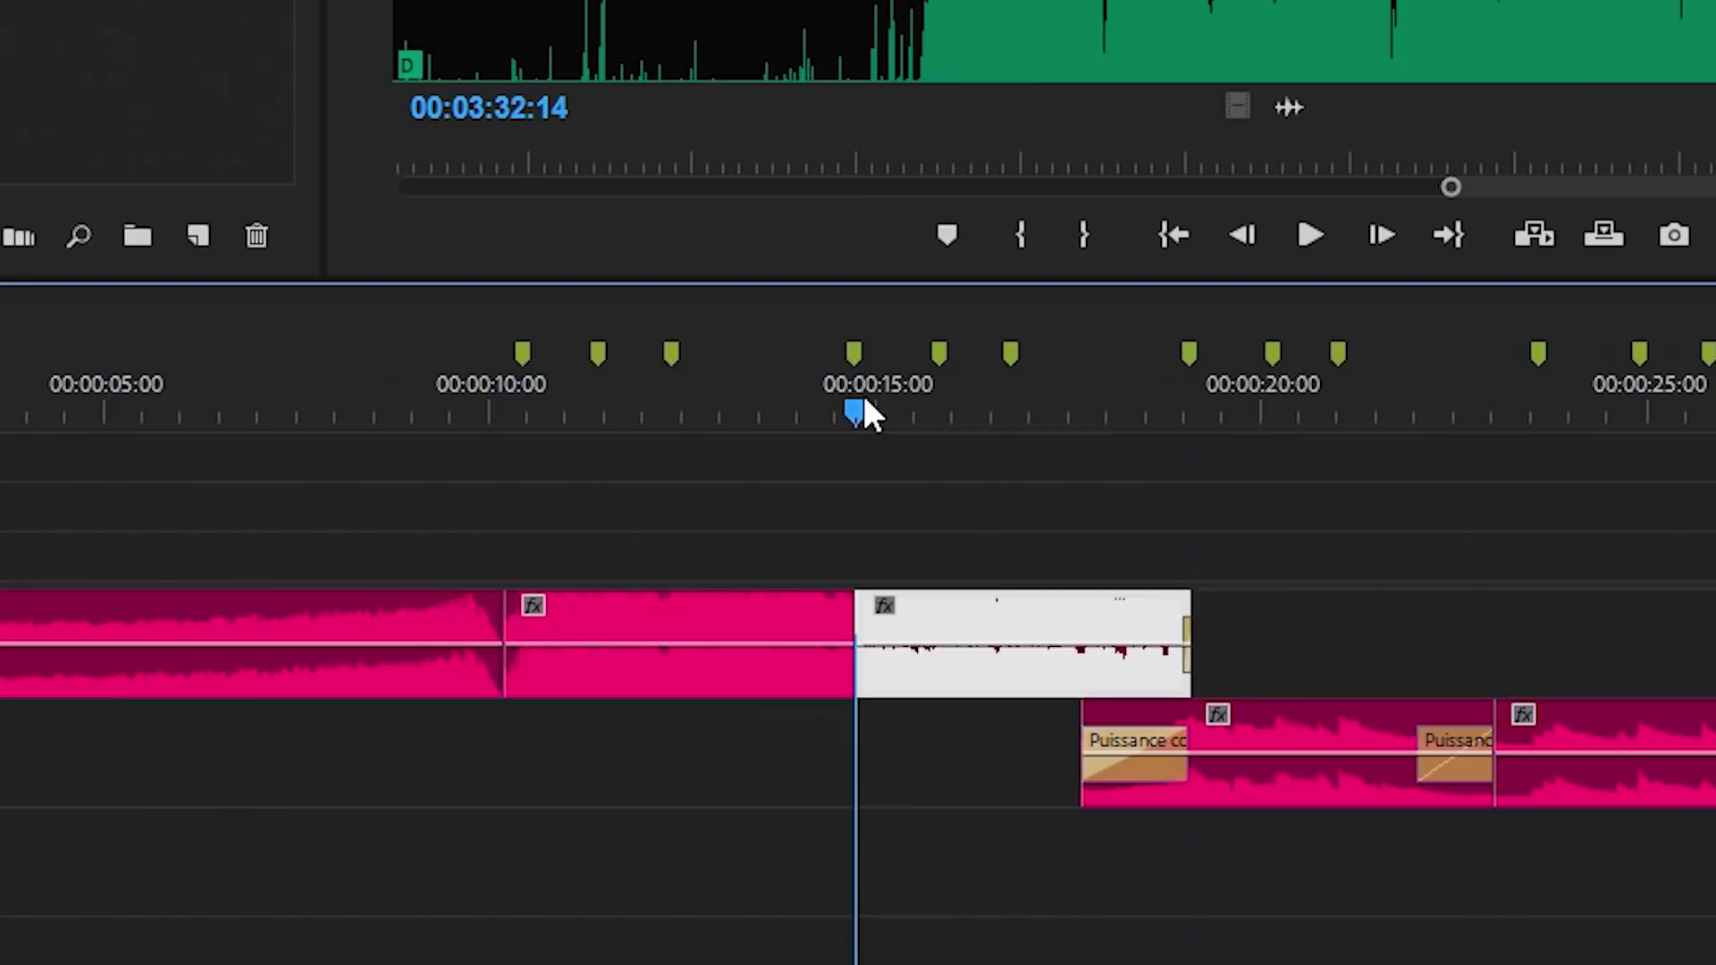
mouse_move(812, 406)
mouse_down()
mouse_move(853, 409)
mouse_move(817, 356)
mouse_up()
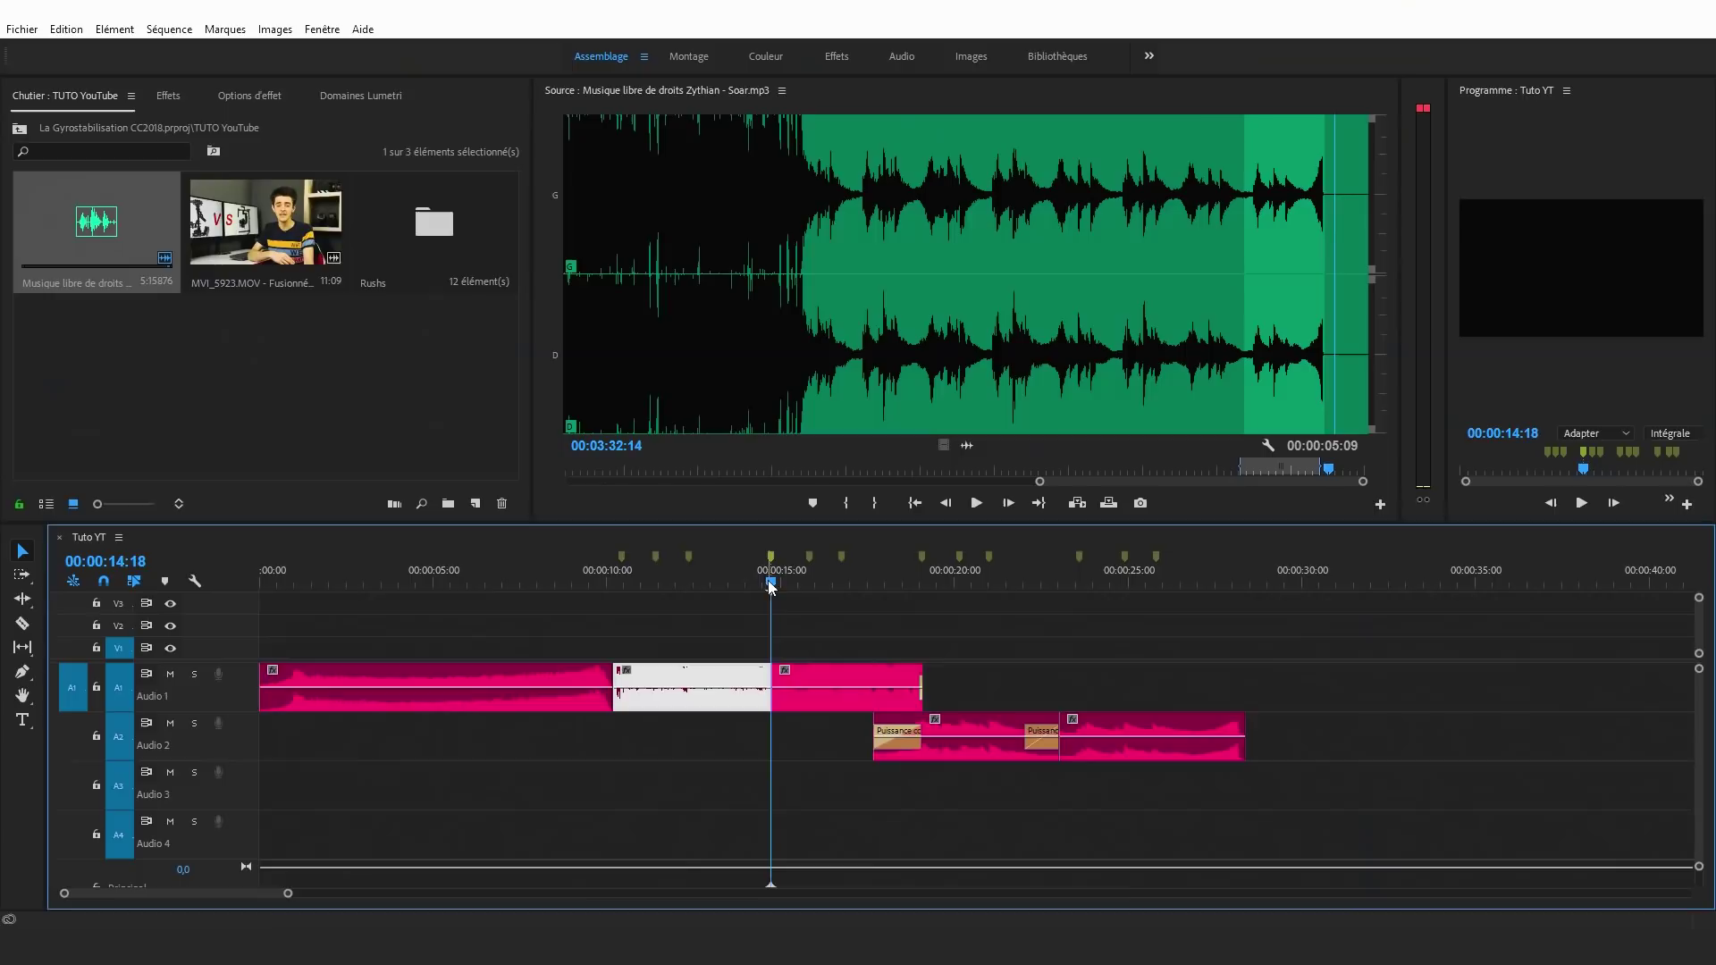
click(490, 582)
click(372, 620)
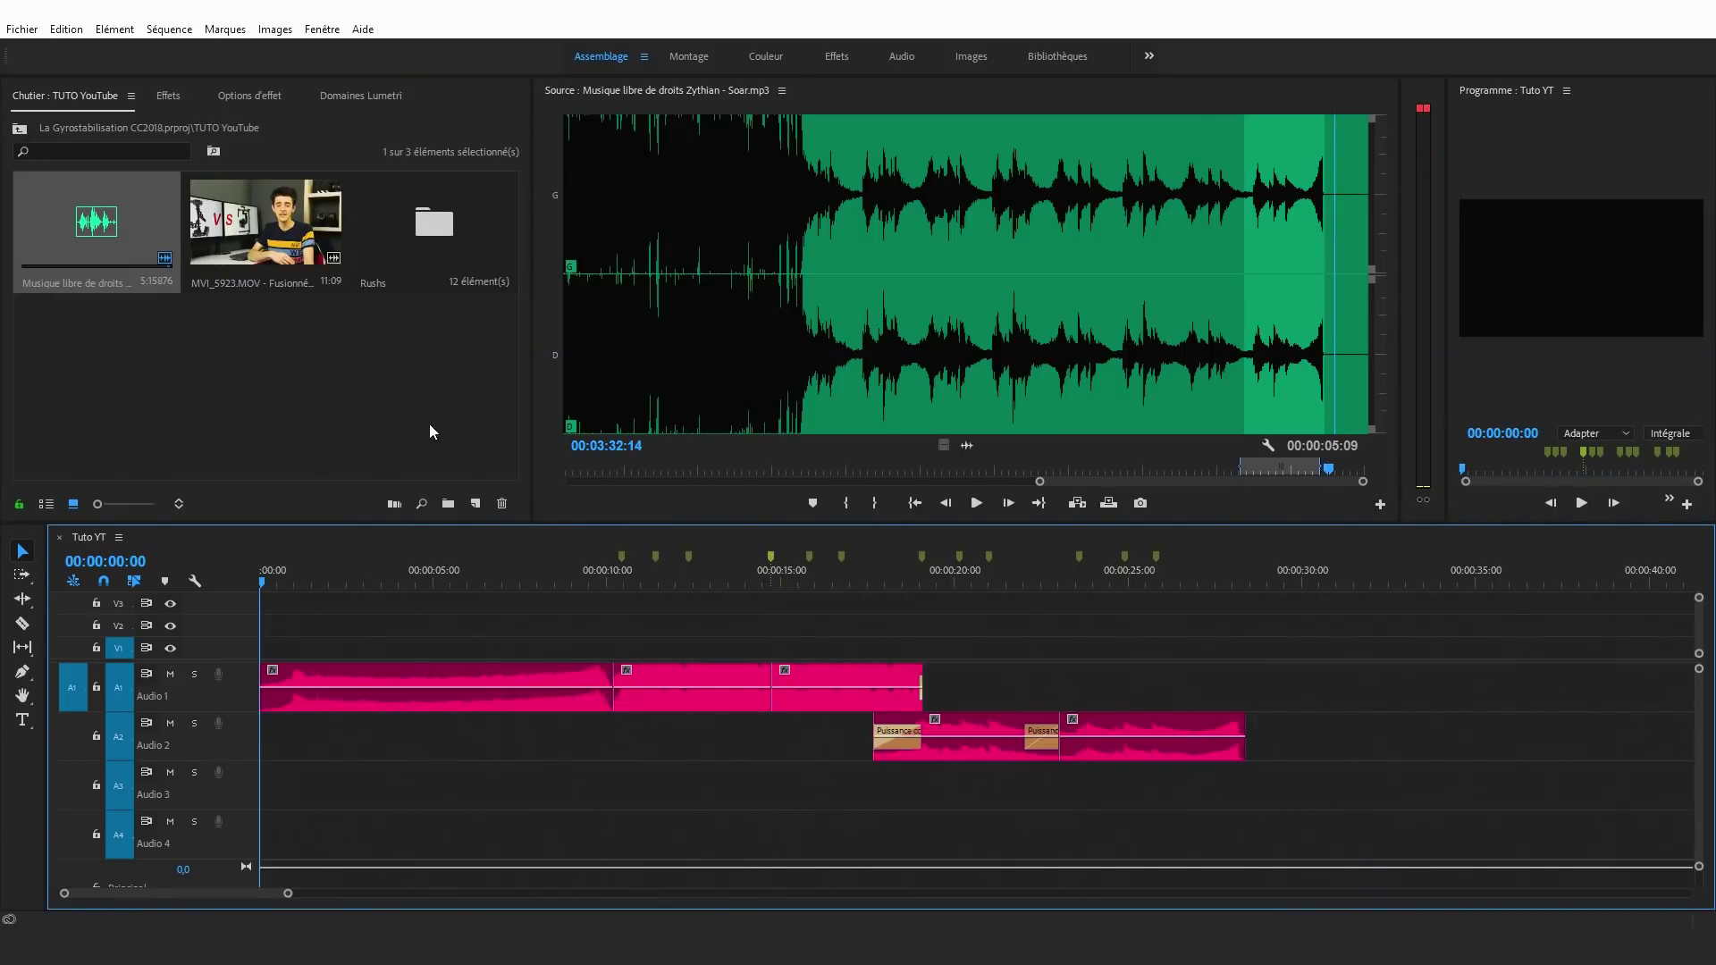
Step: In the Rushs folder, mark in and out points on 00170.MTS for a 00:00:03:28 excerpt
double_click(445, 234)
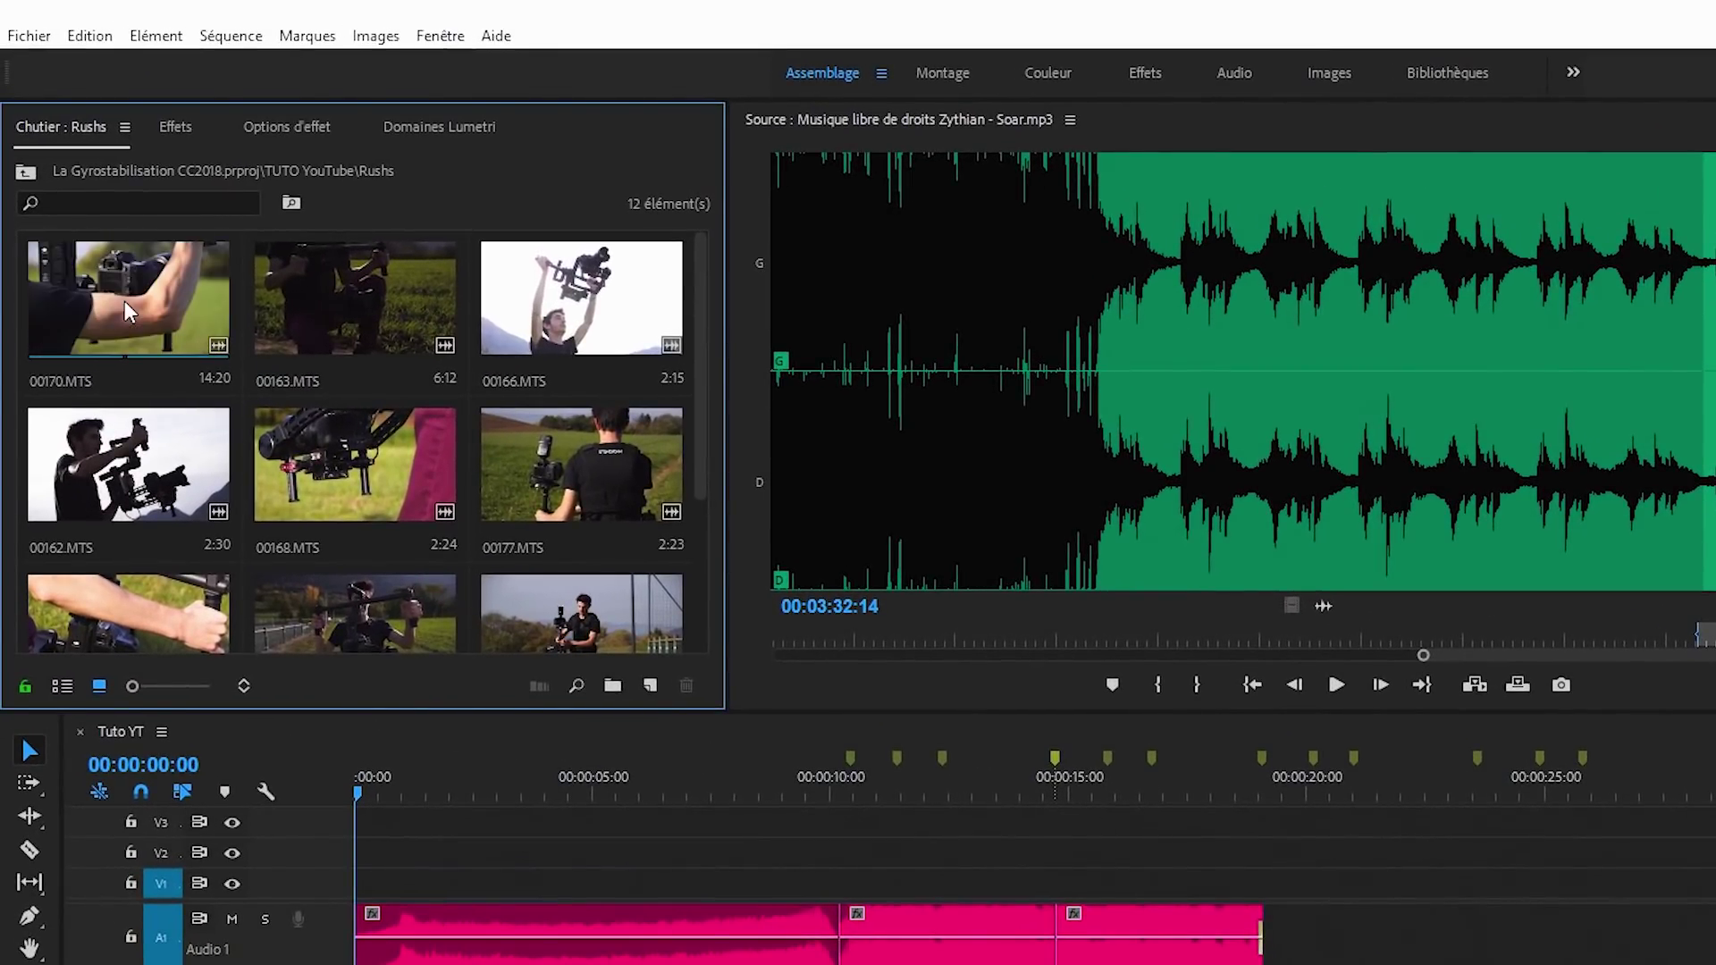
double_click(125, 300)
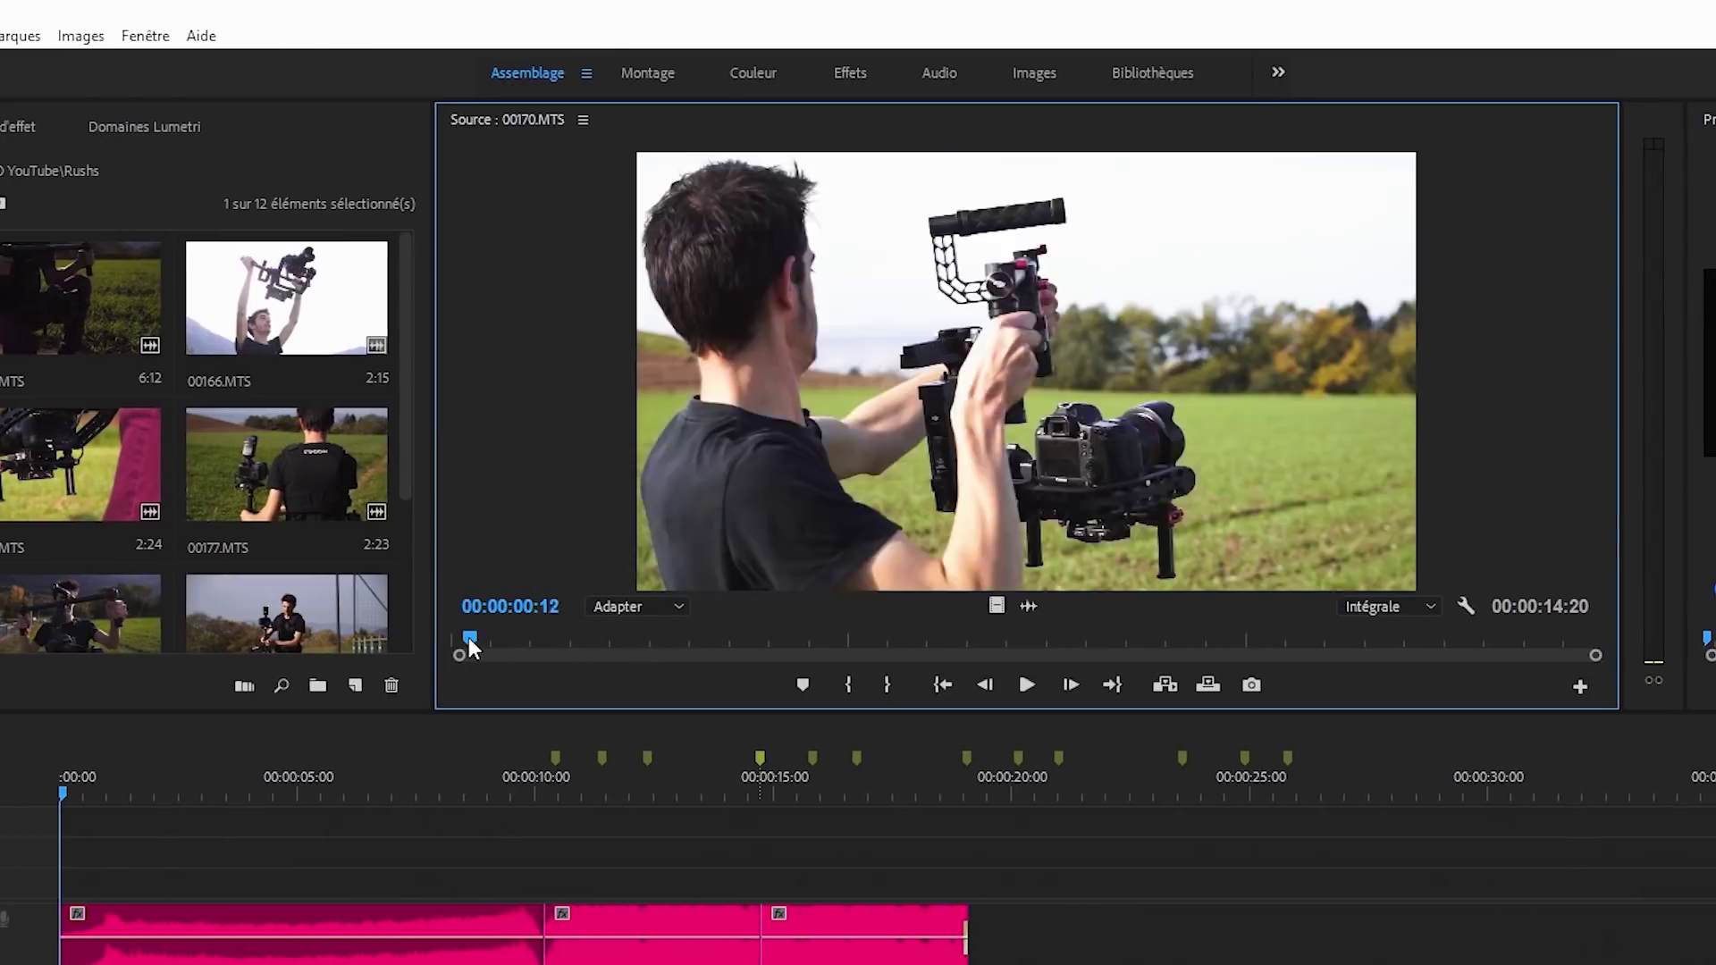
mouse_move(468, 636)
mouse_down()
mouse_move(1019, 639)
mouse_move(801, 641)
mouse_up()
key(i)
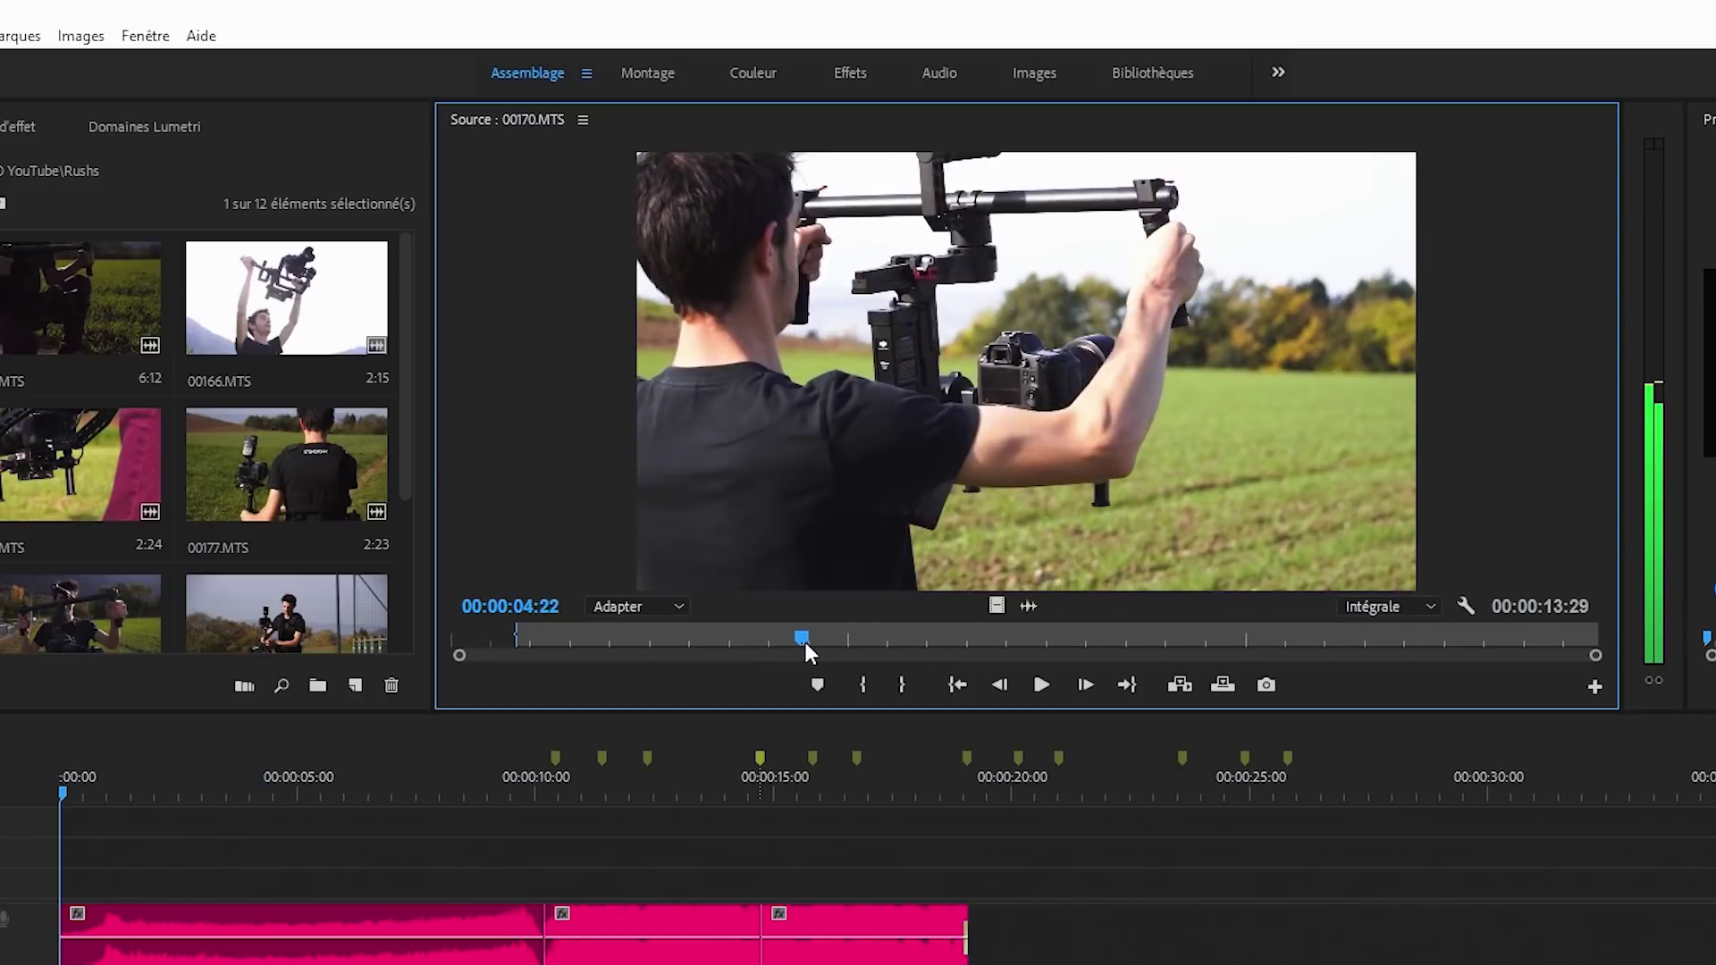
key(o)
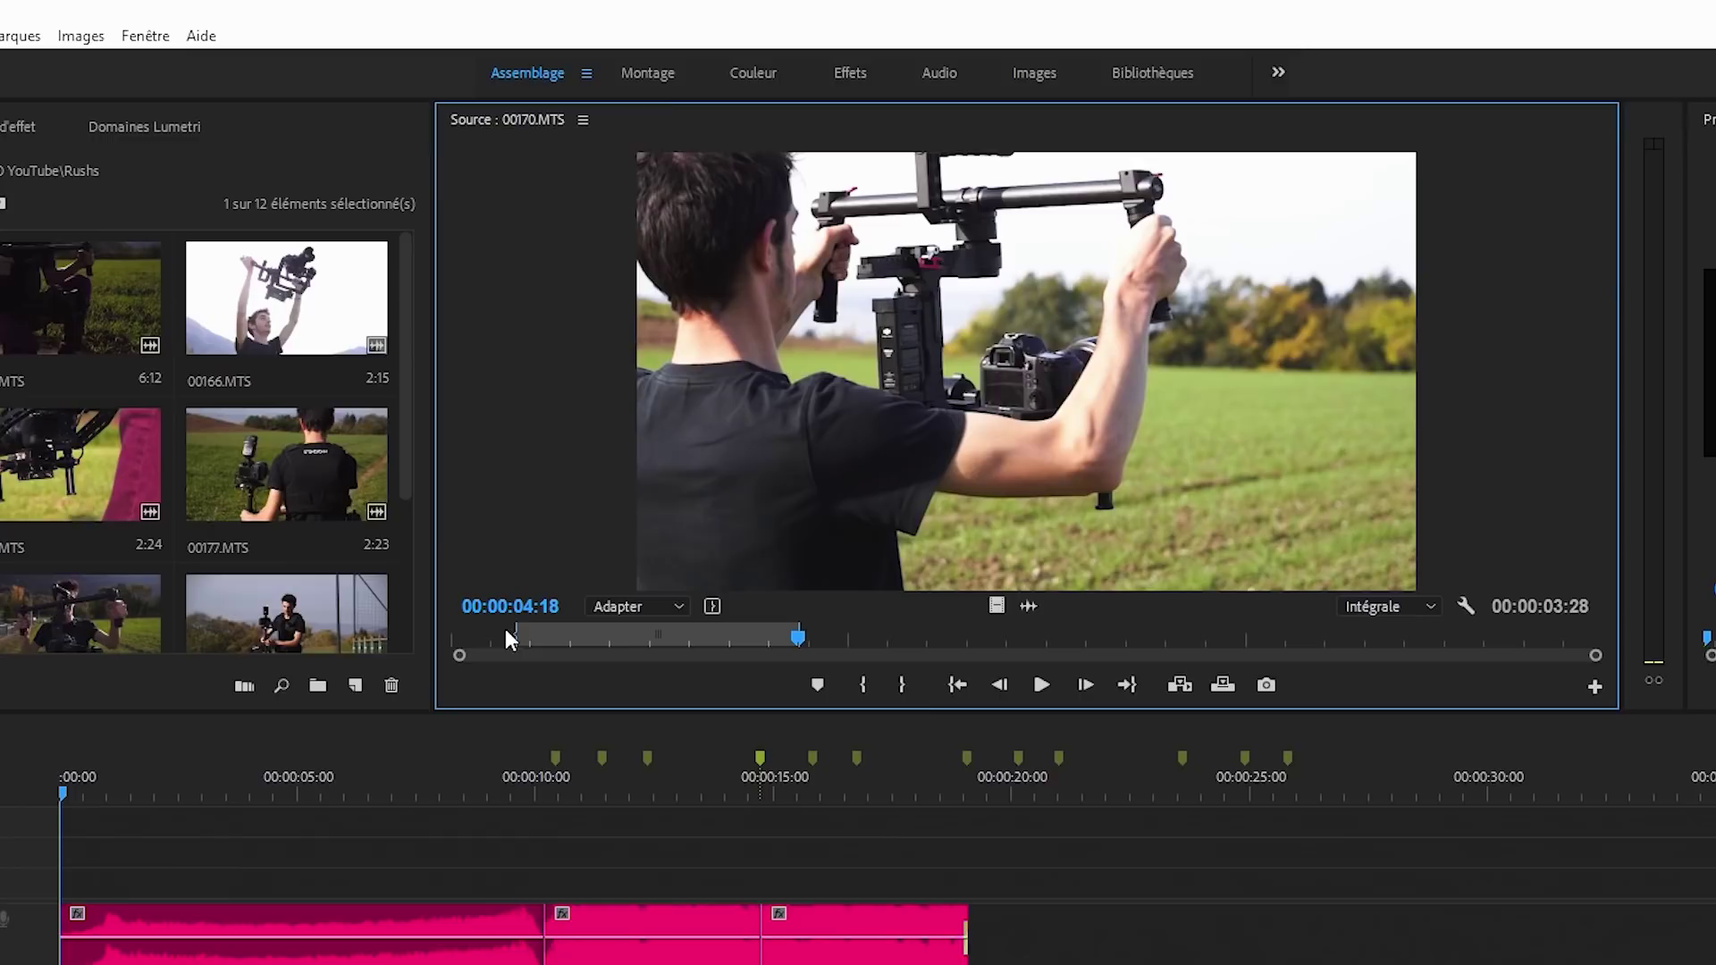
Step: Load 00163.MTS in the Source monitor and mark in and out points around its usable section
double_click(13, 320)
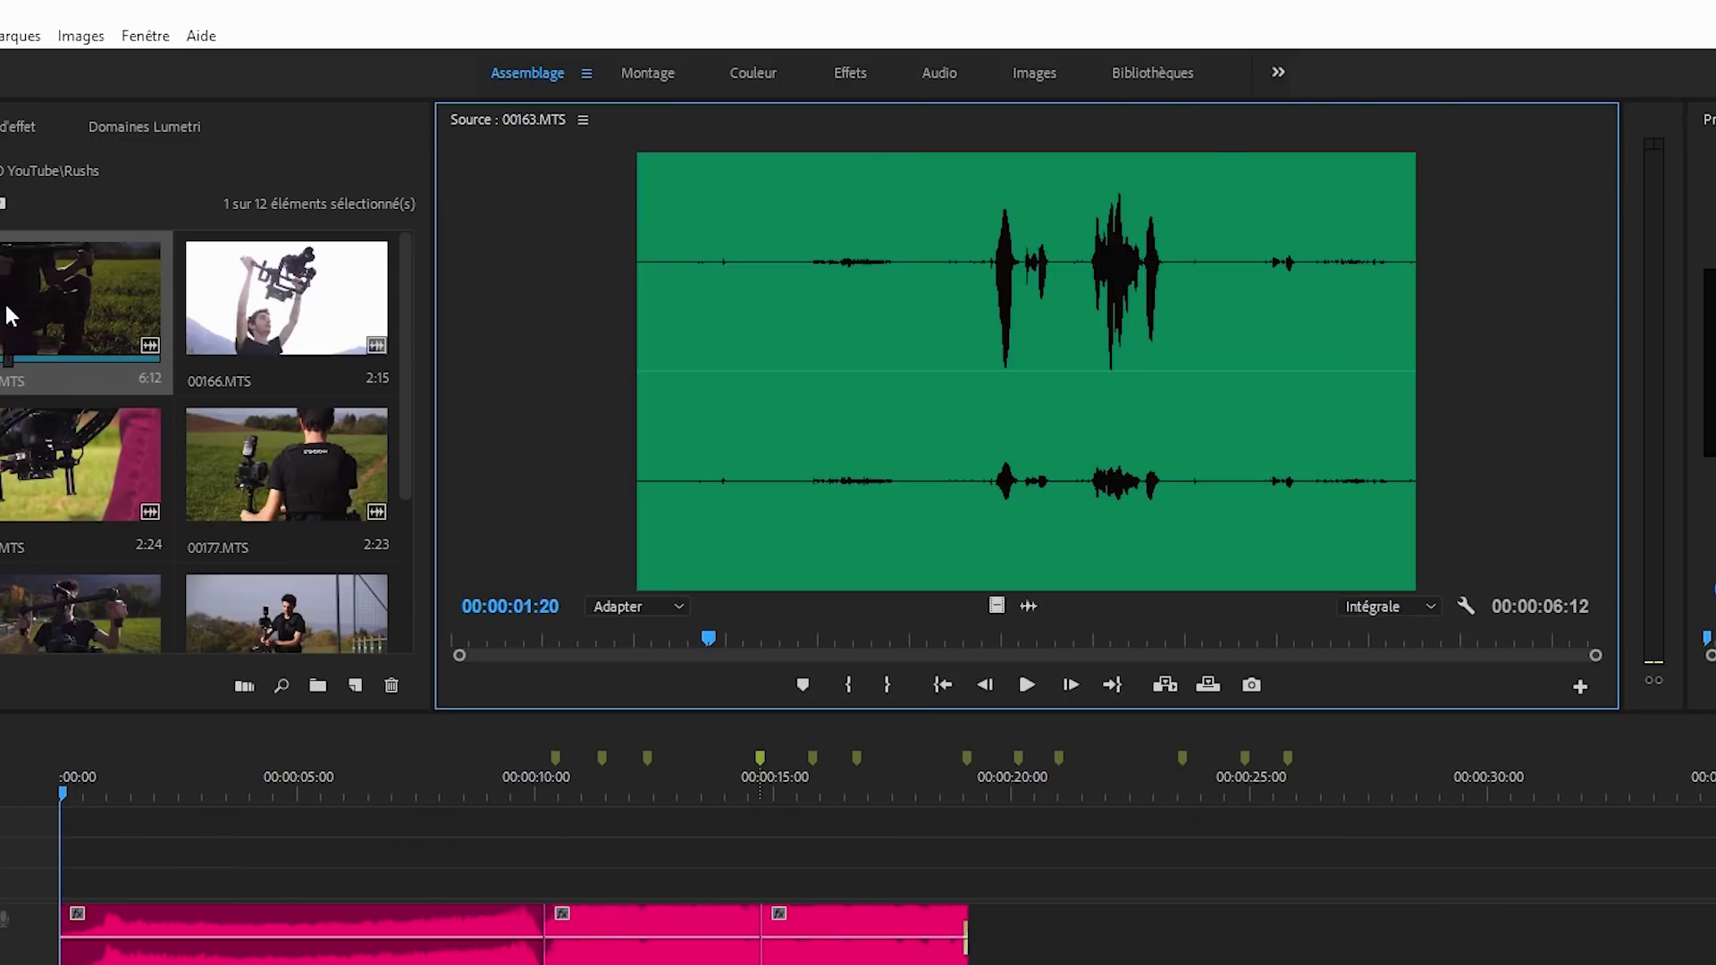
drag(597, 641, 566, 639)
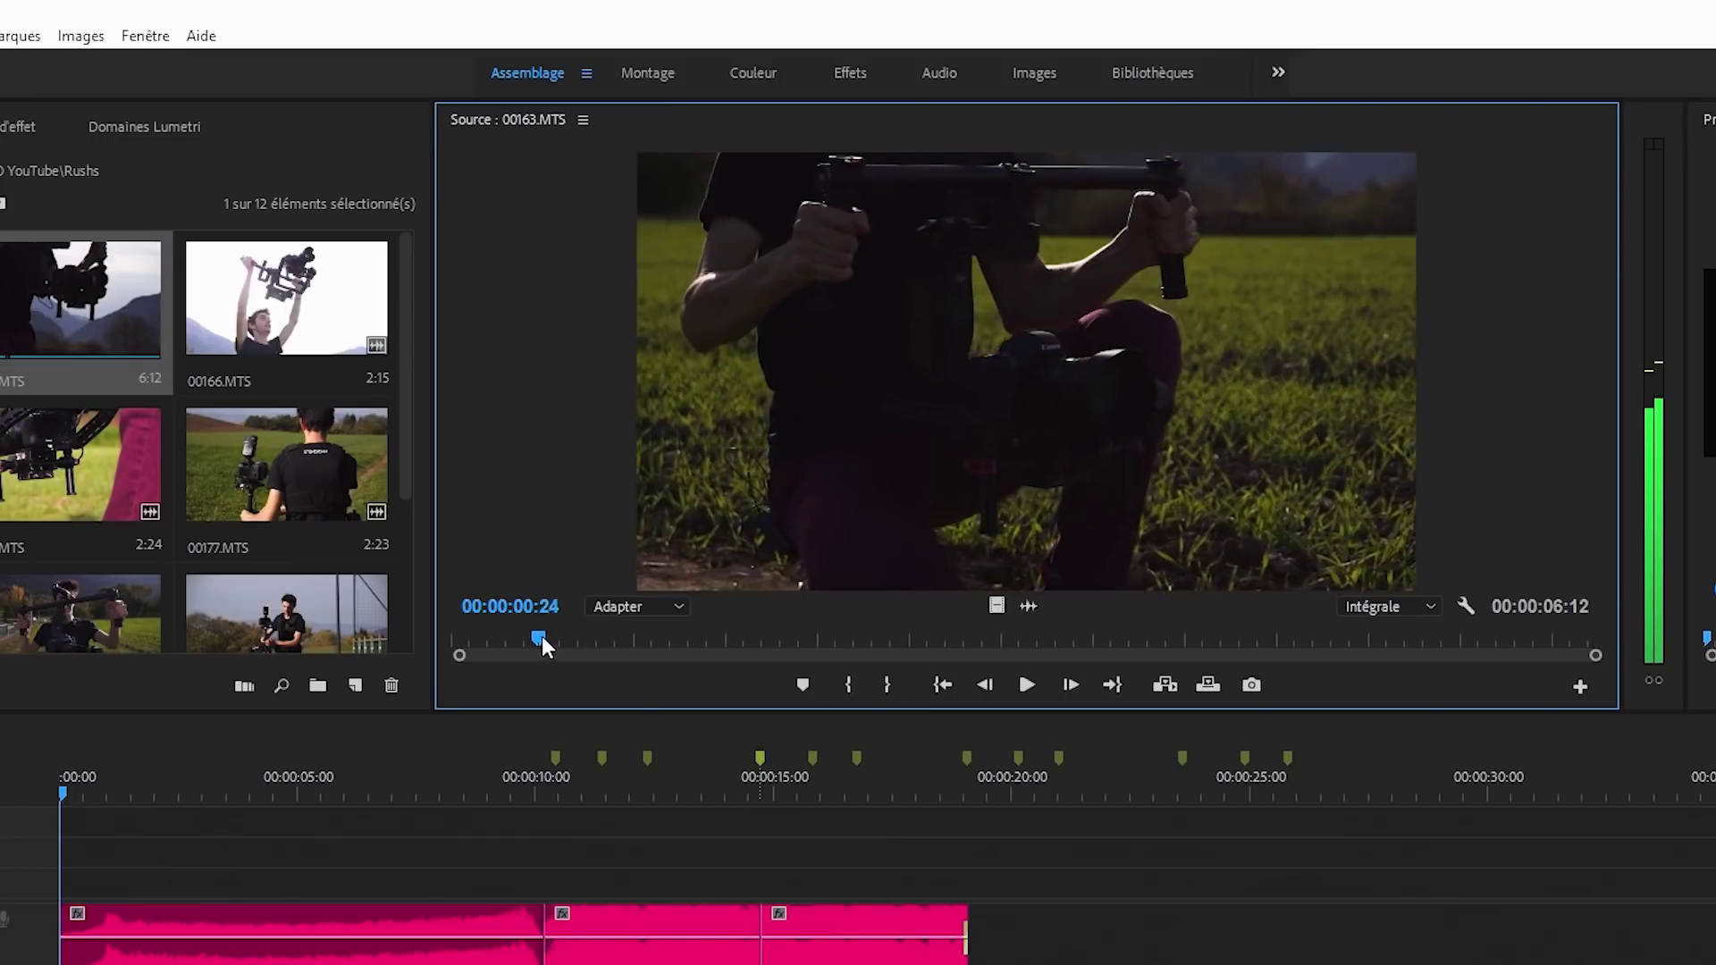
key(i)
drag(560, 639, 1171, 628)
key(o)
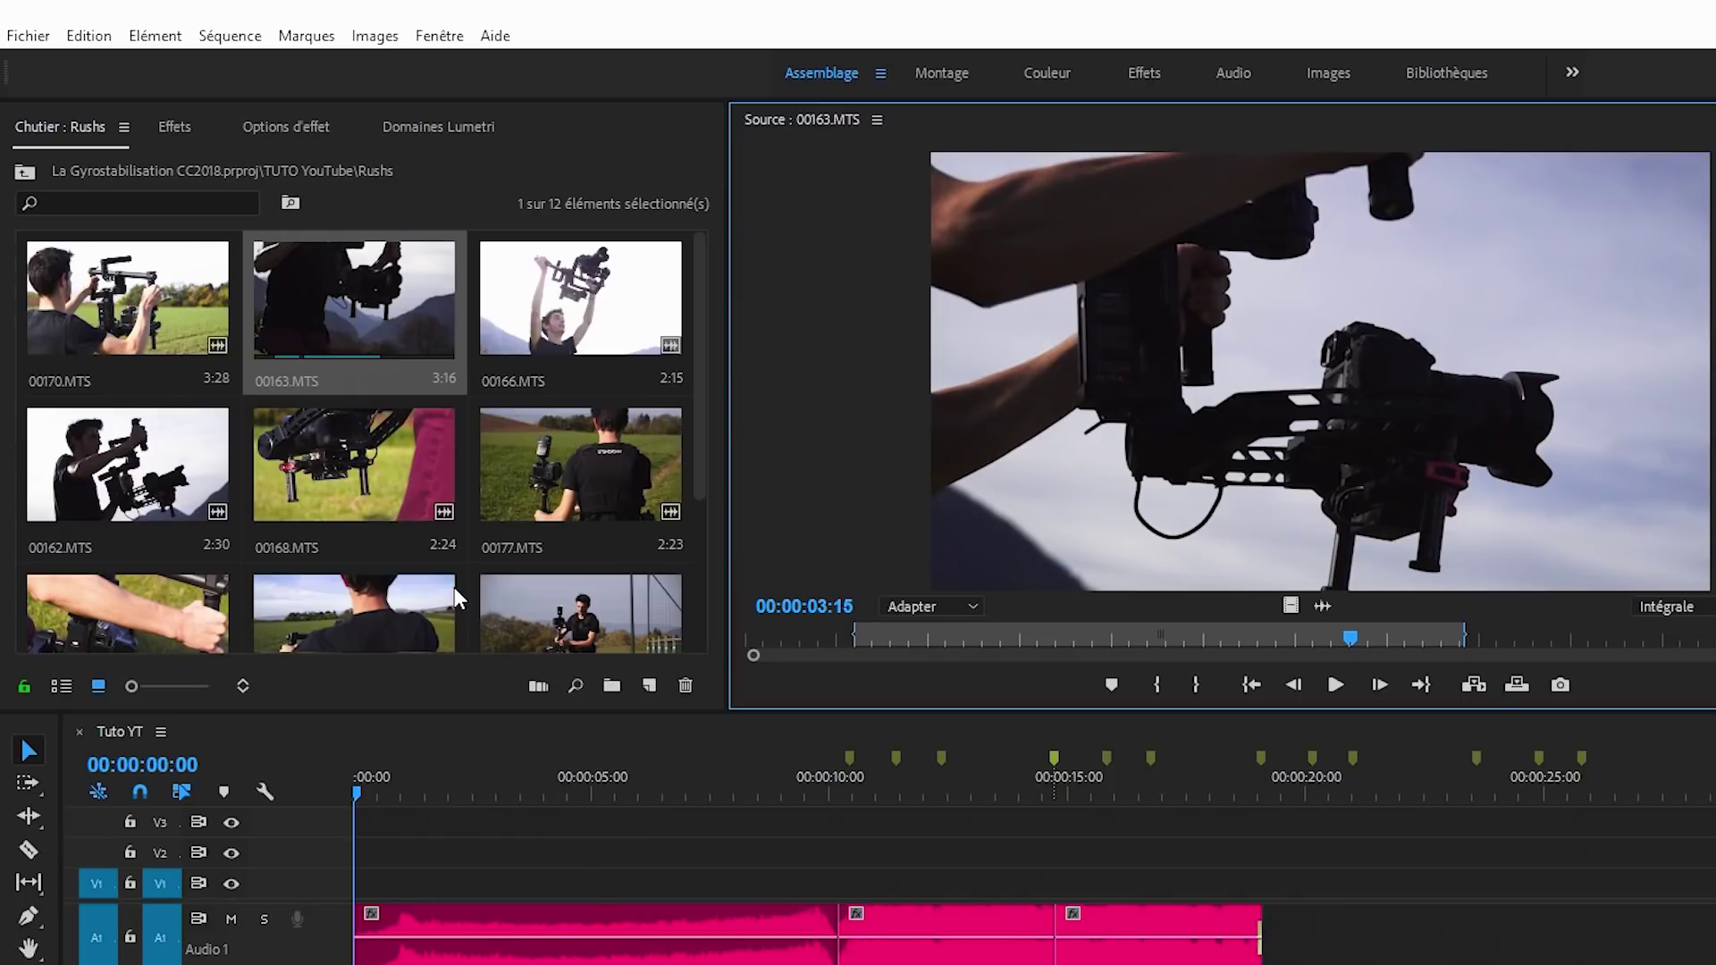
Step: Automate the selected rushes to the sequence: sort order, unnumbered markers, overwrite edit, audio ignored
click(170, 319)
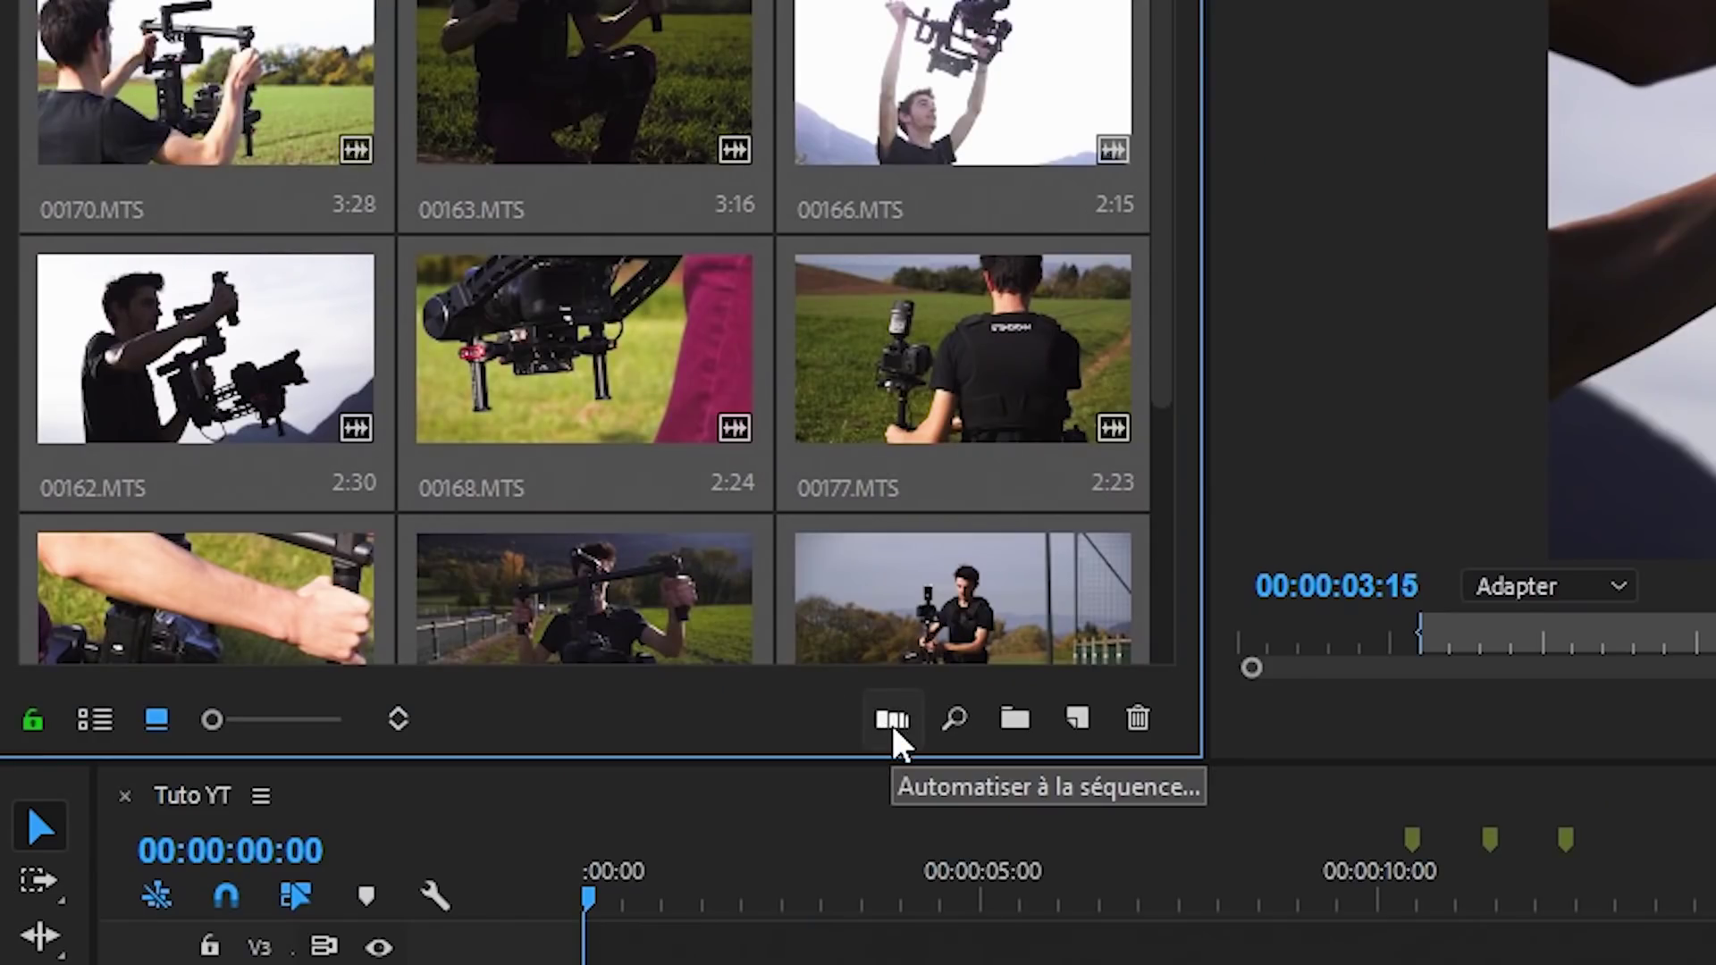
click(891, 720)
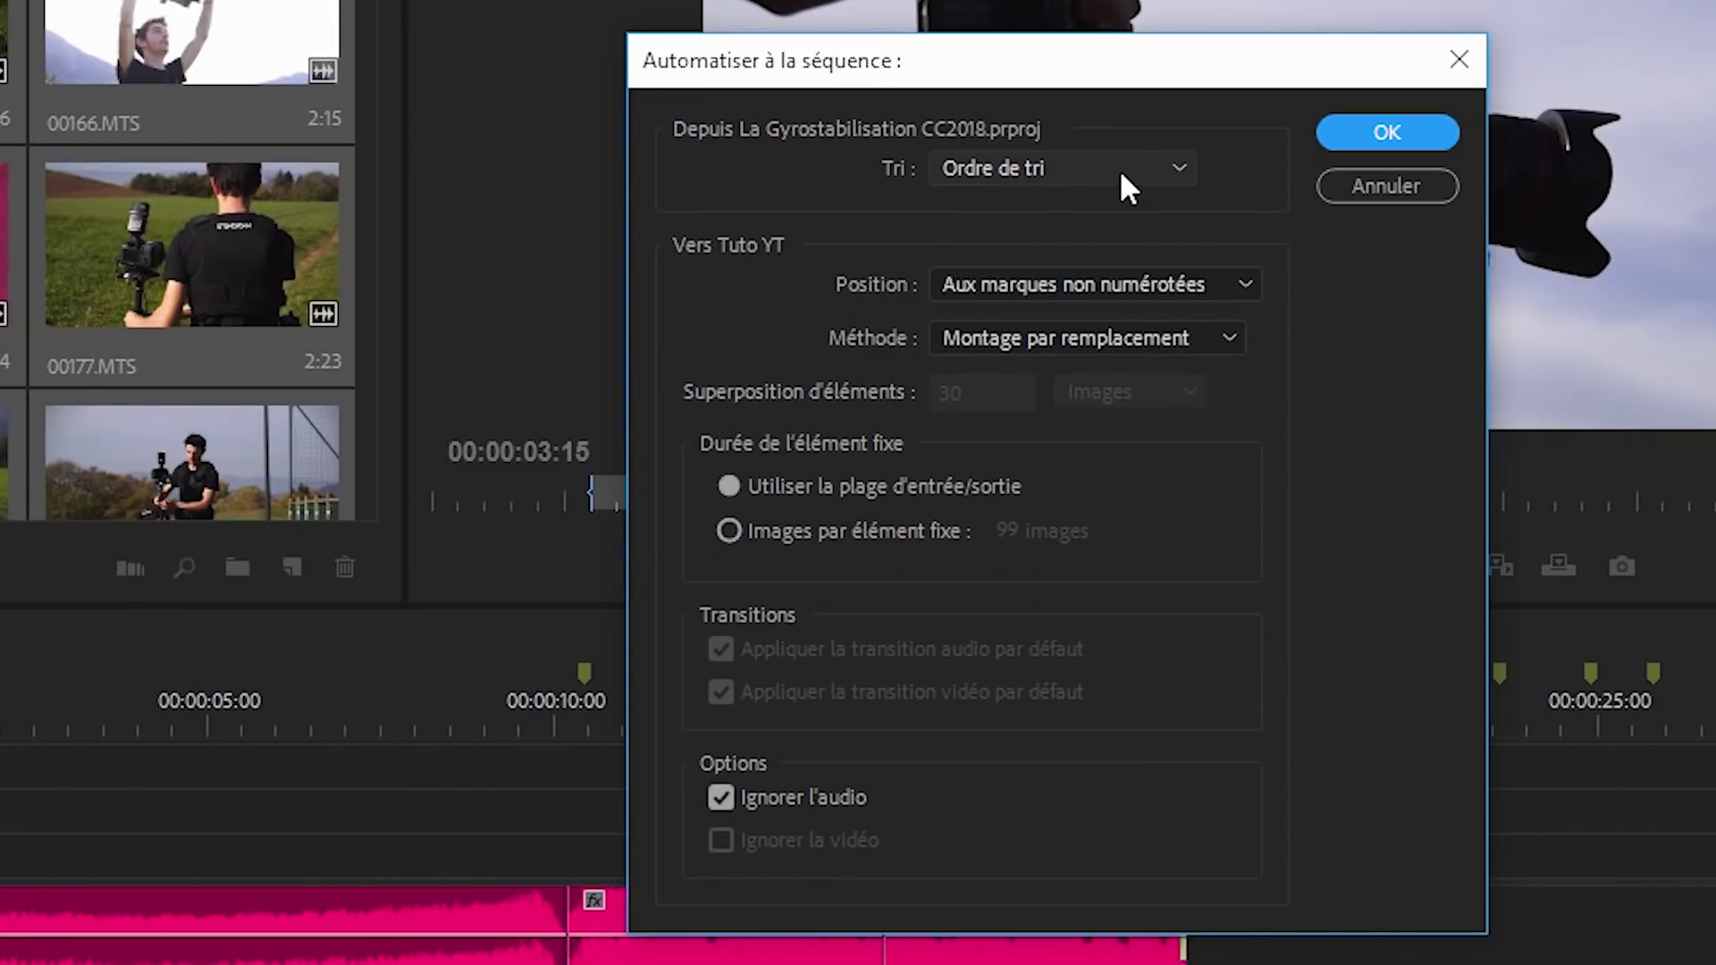
click(1127, 183)
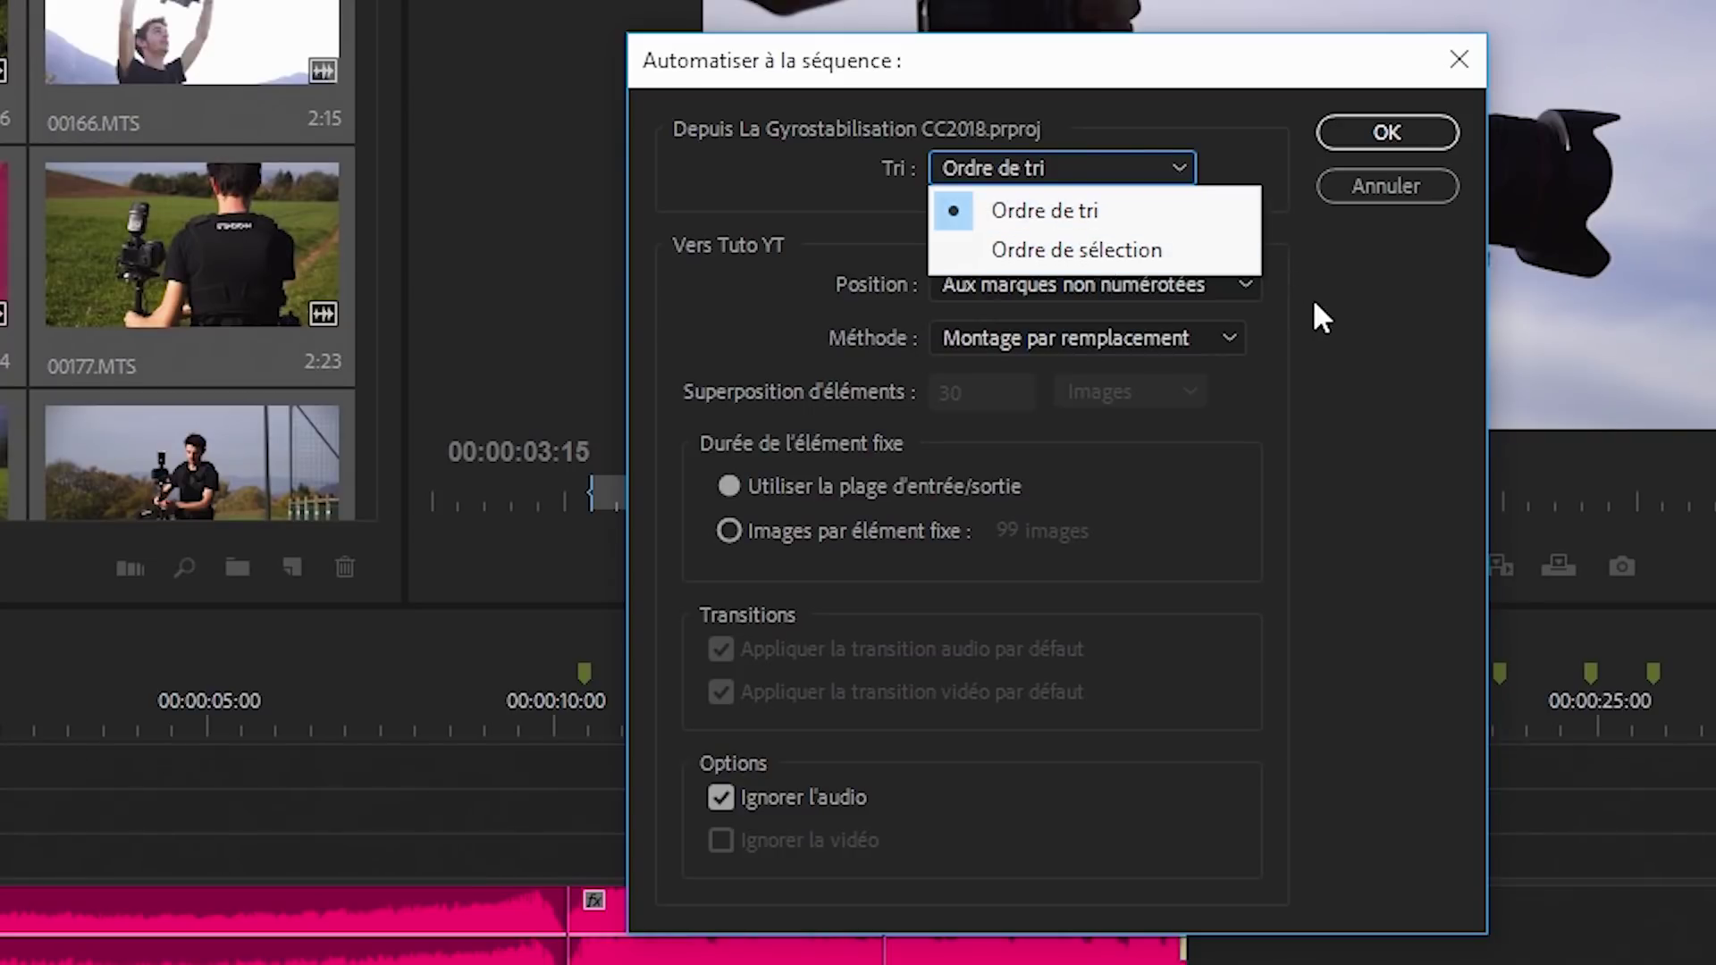
click(1339, 320)
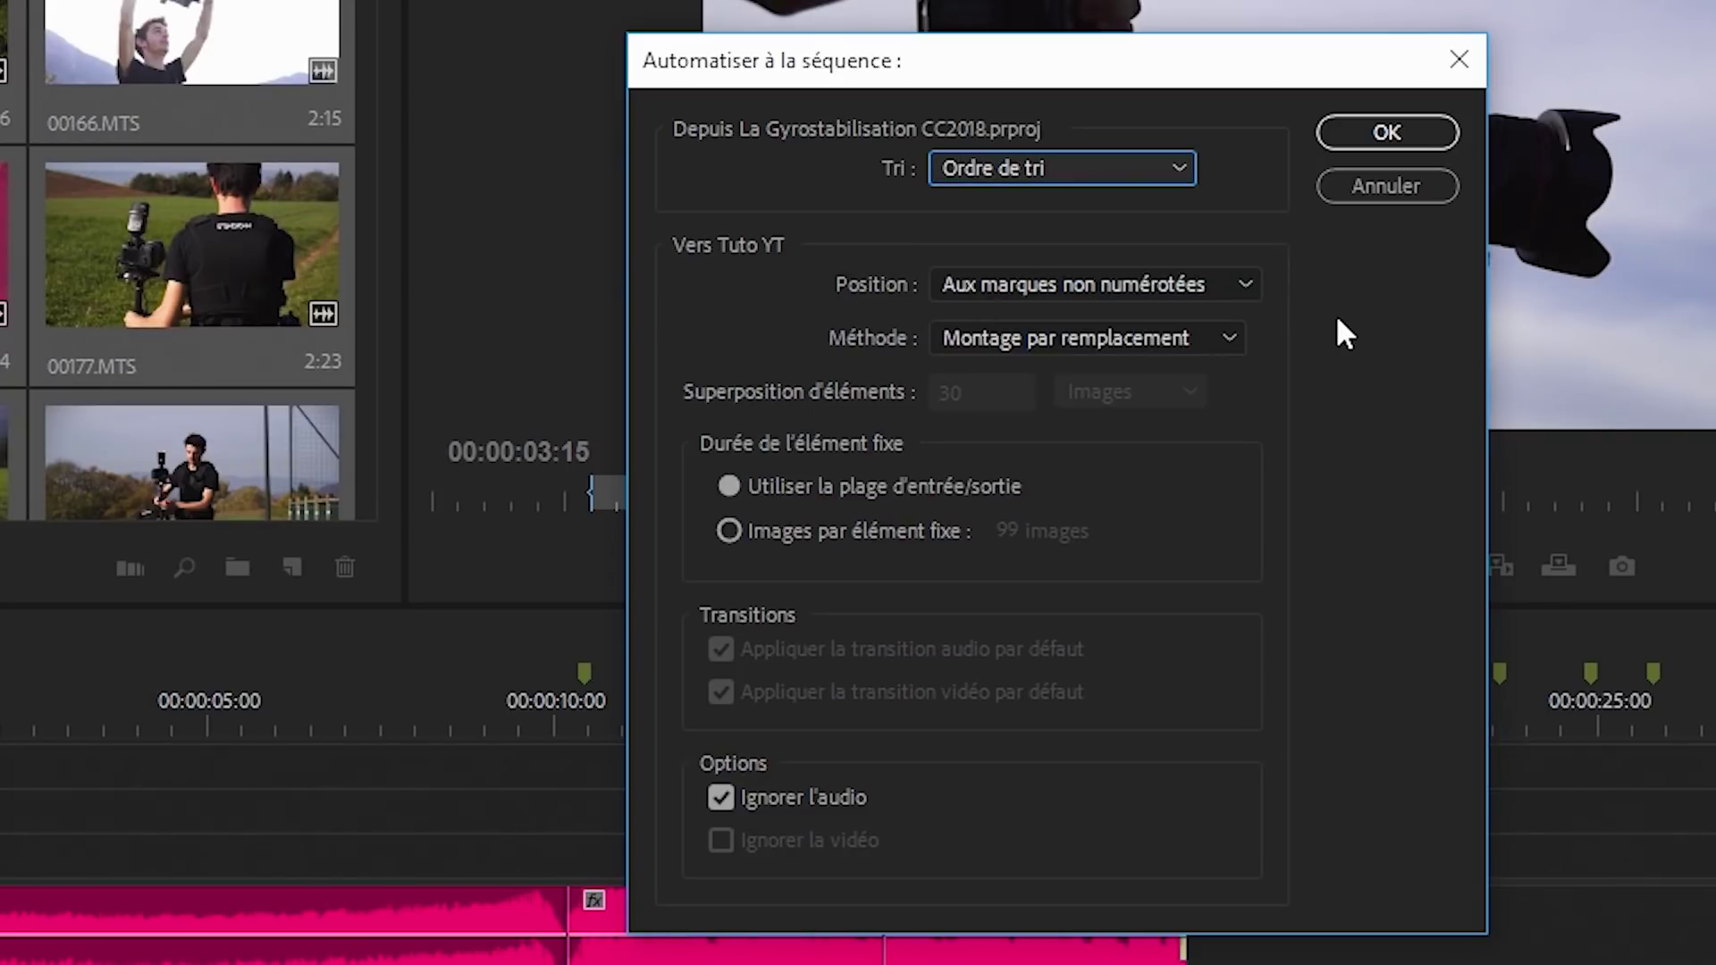
click(1240, 286)
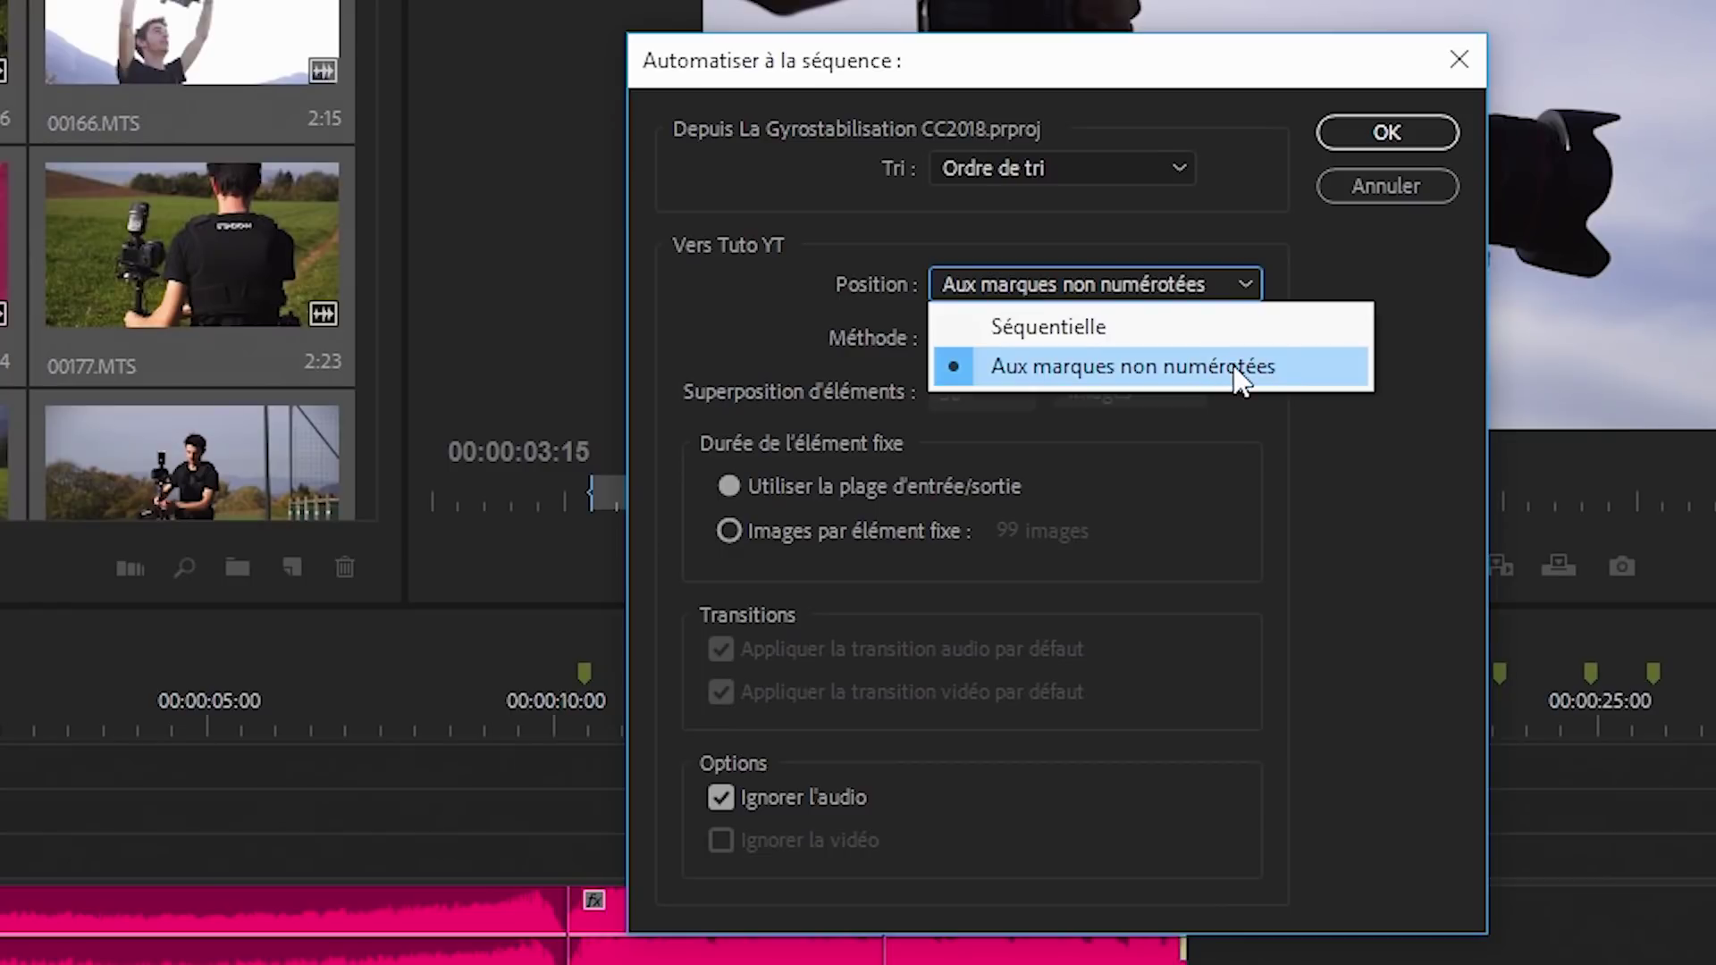
click(1321, 250)
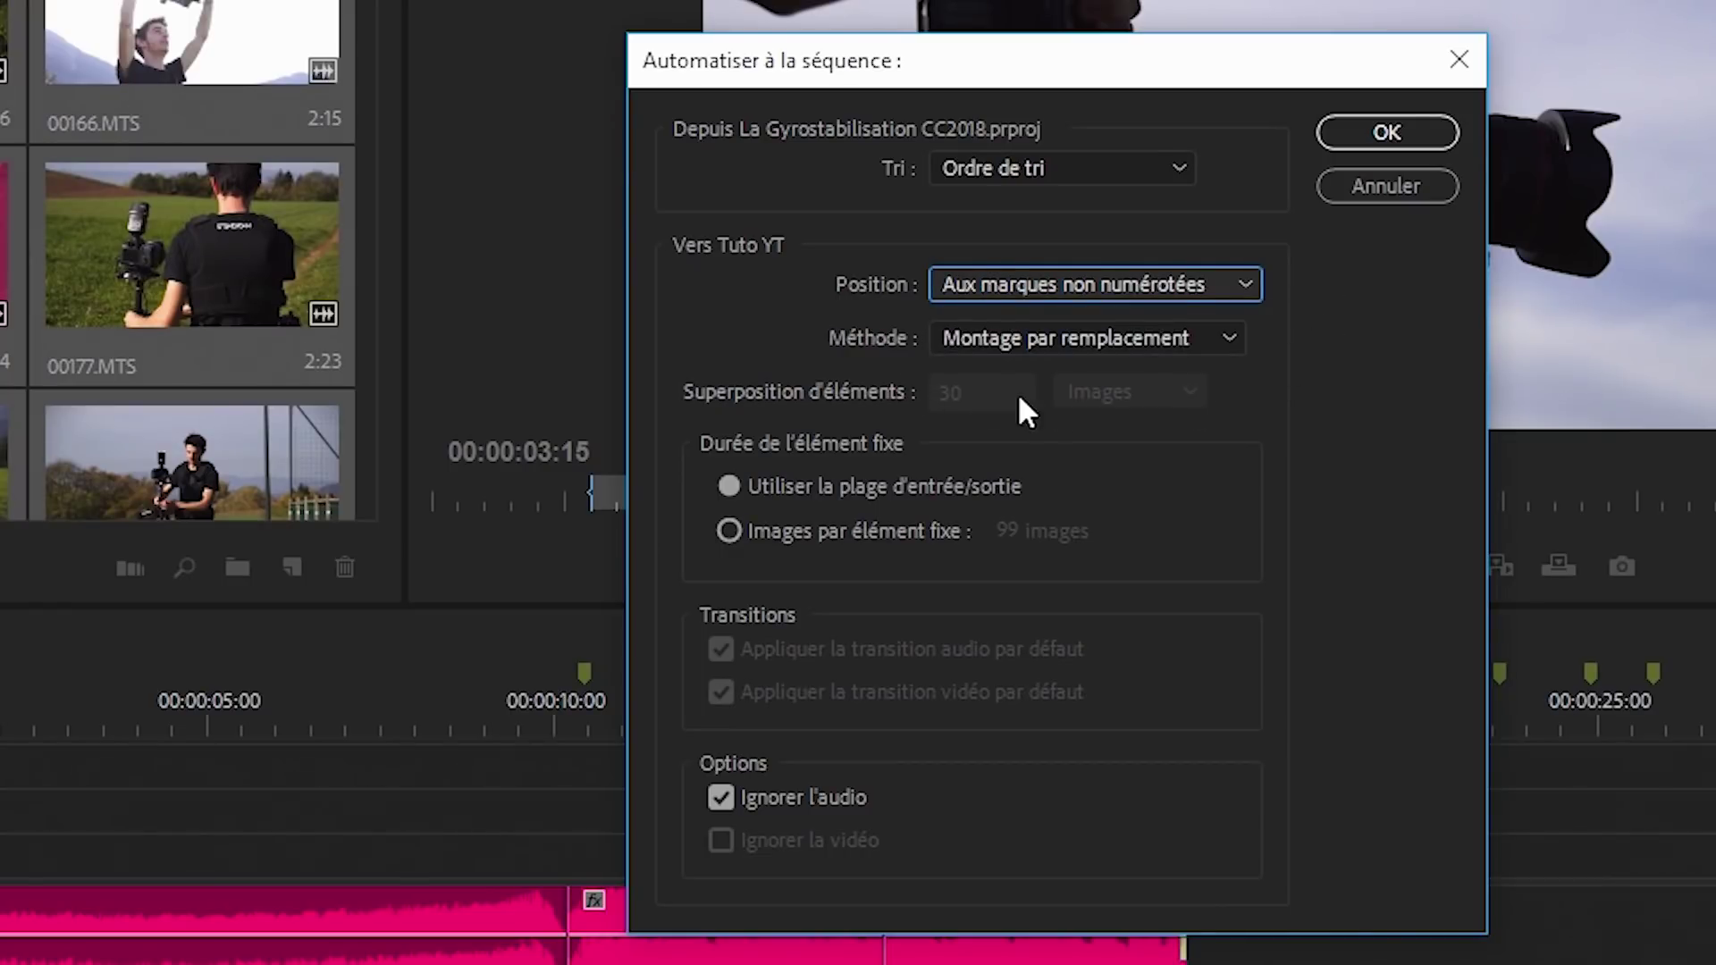
click(1108, 339)
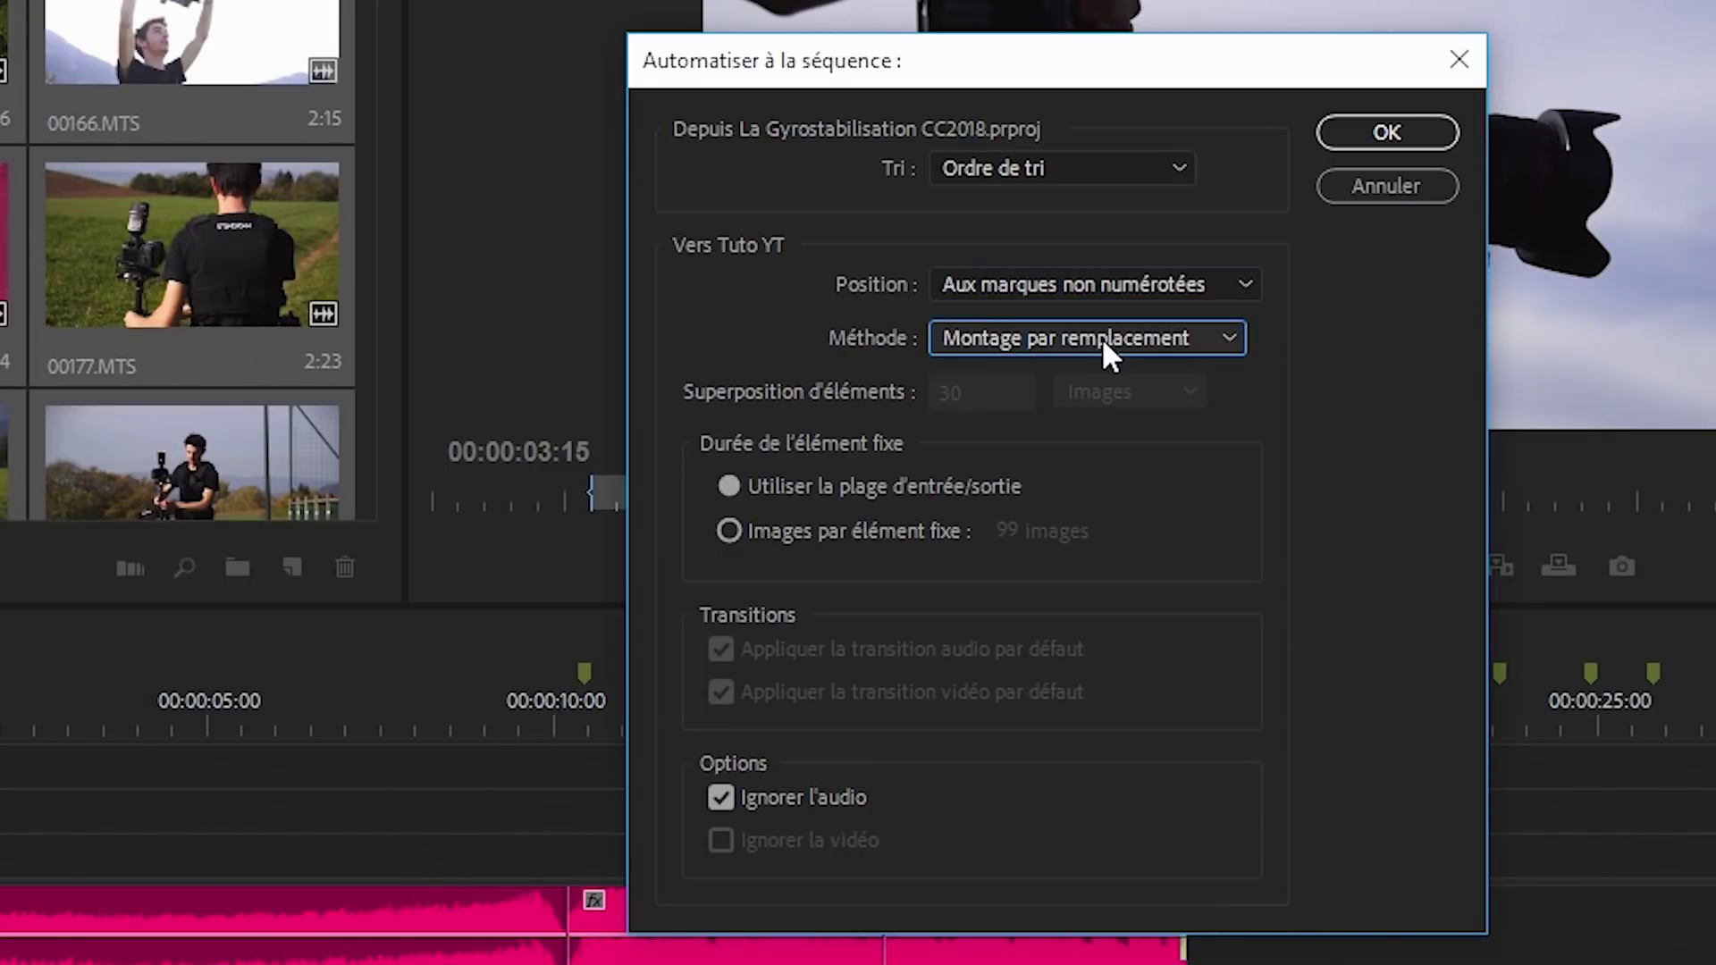
click(1101, 338)
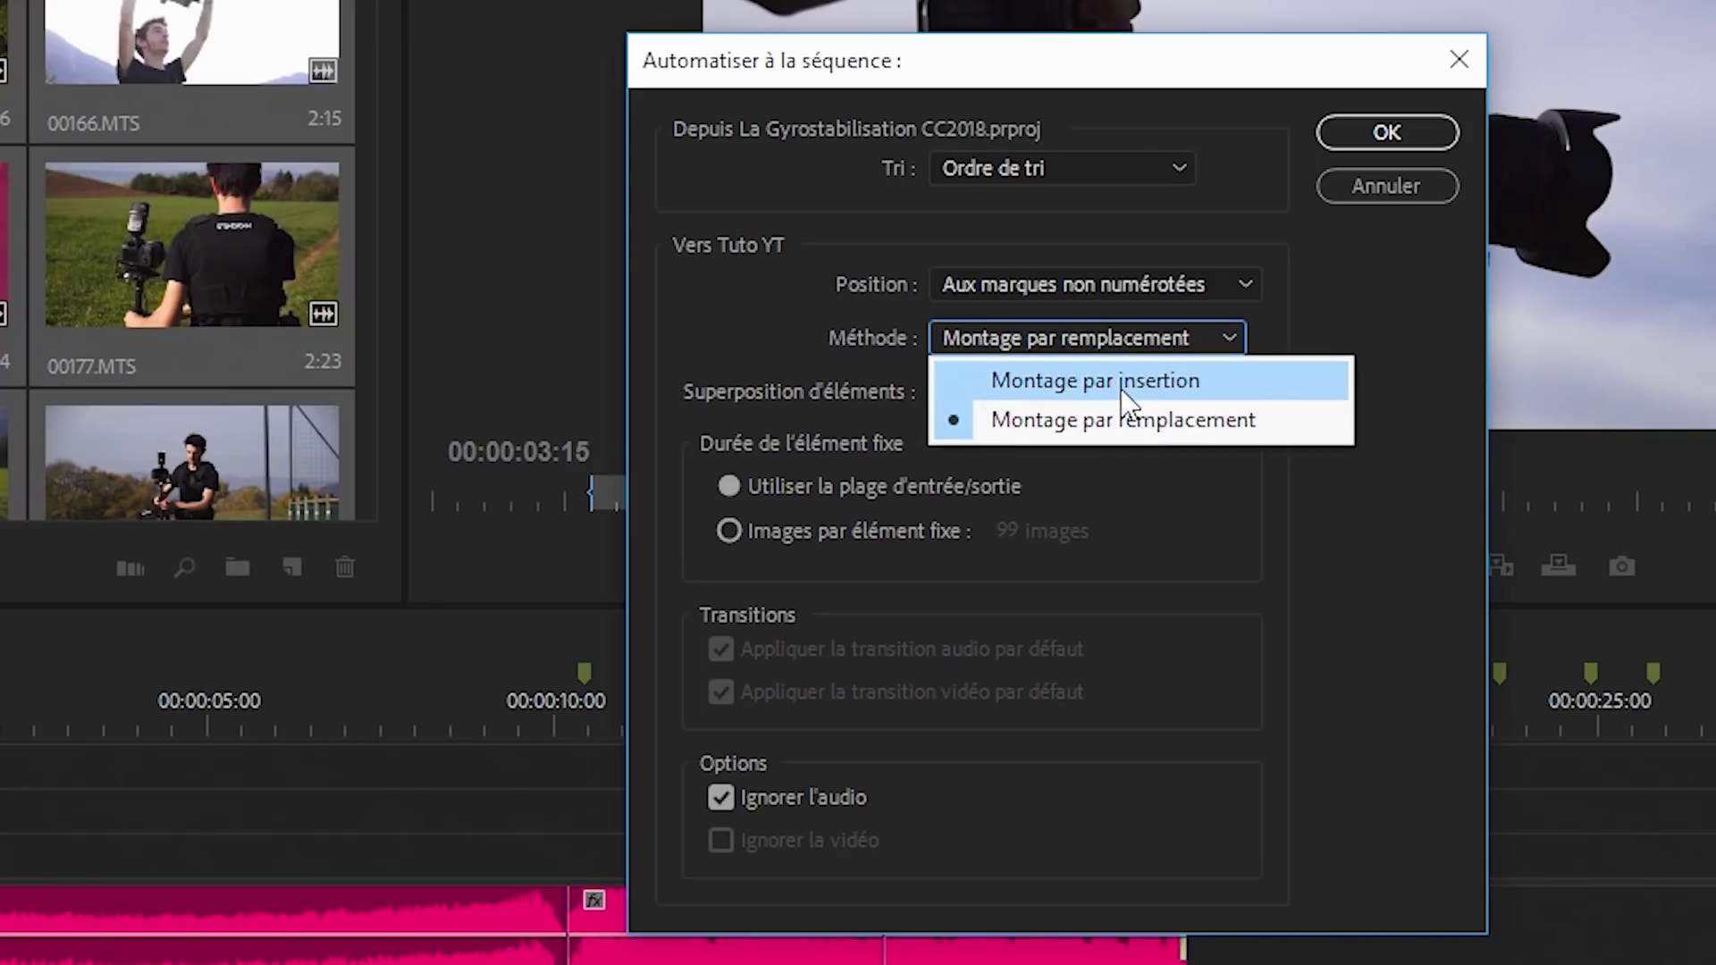
click(1400, 337)
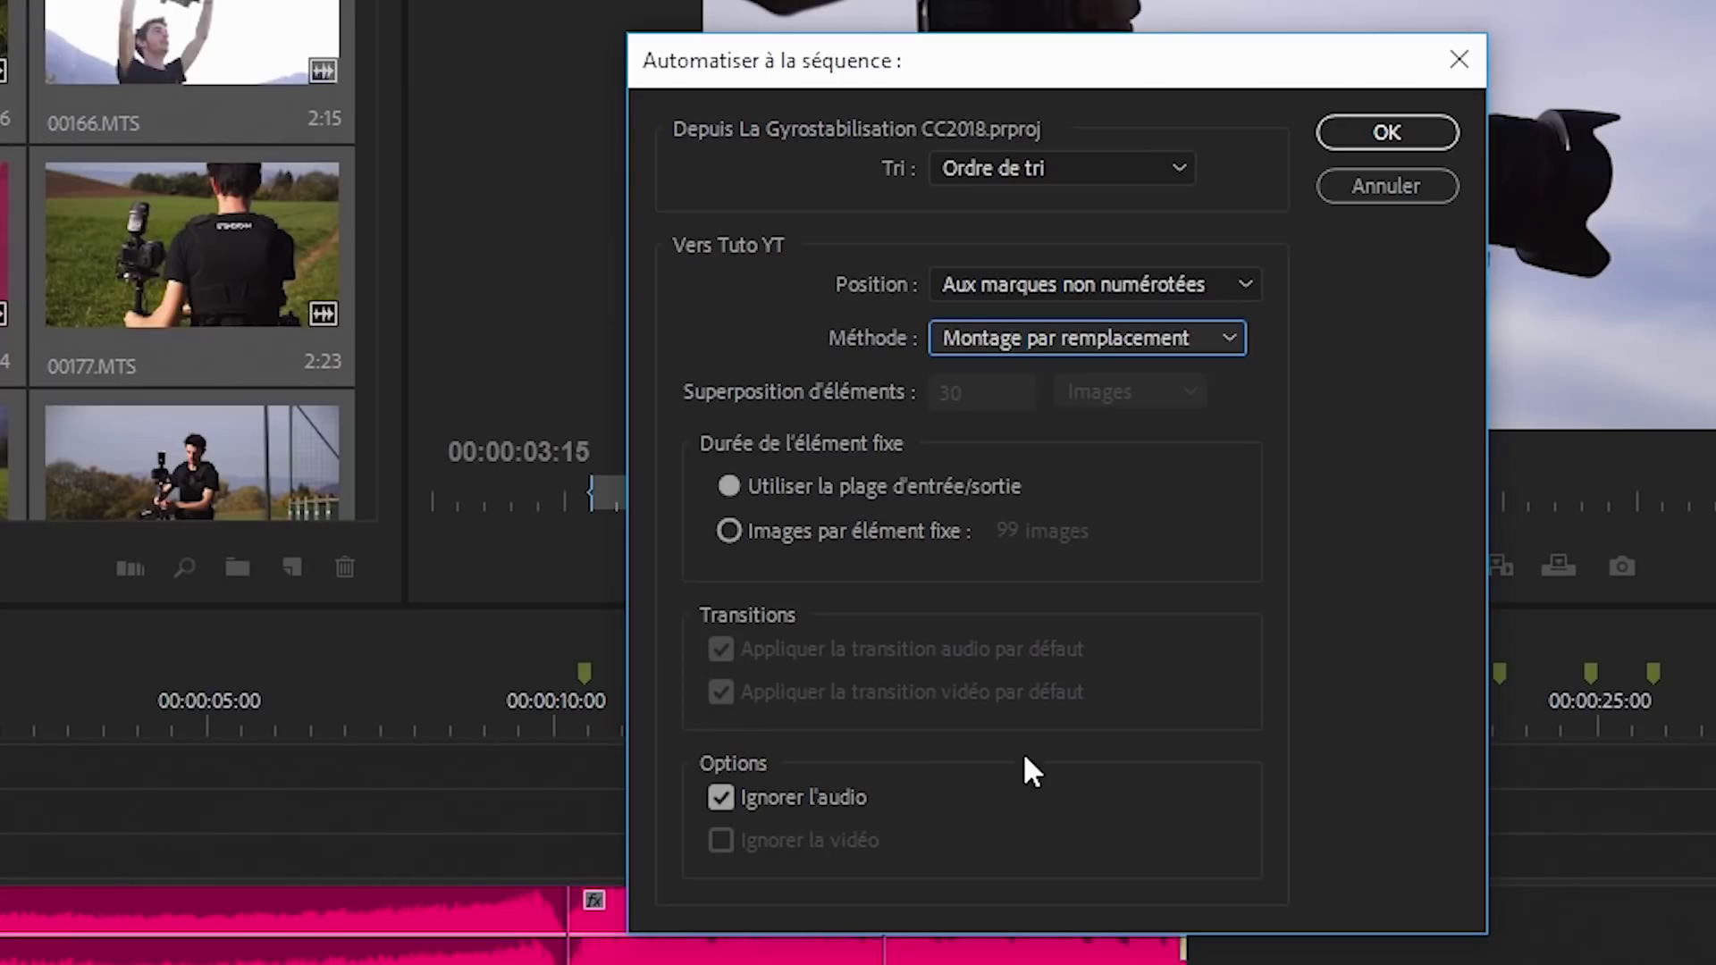
click(1376, 138)
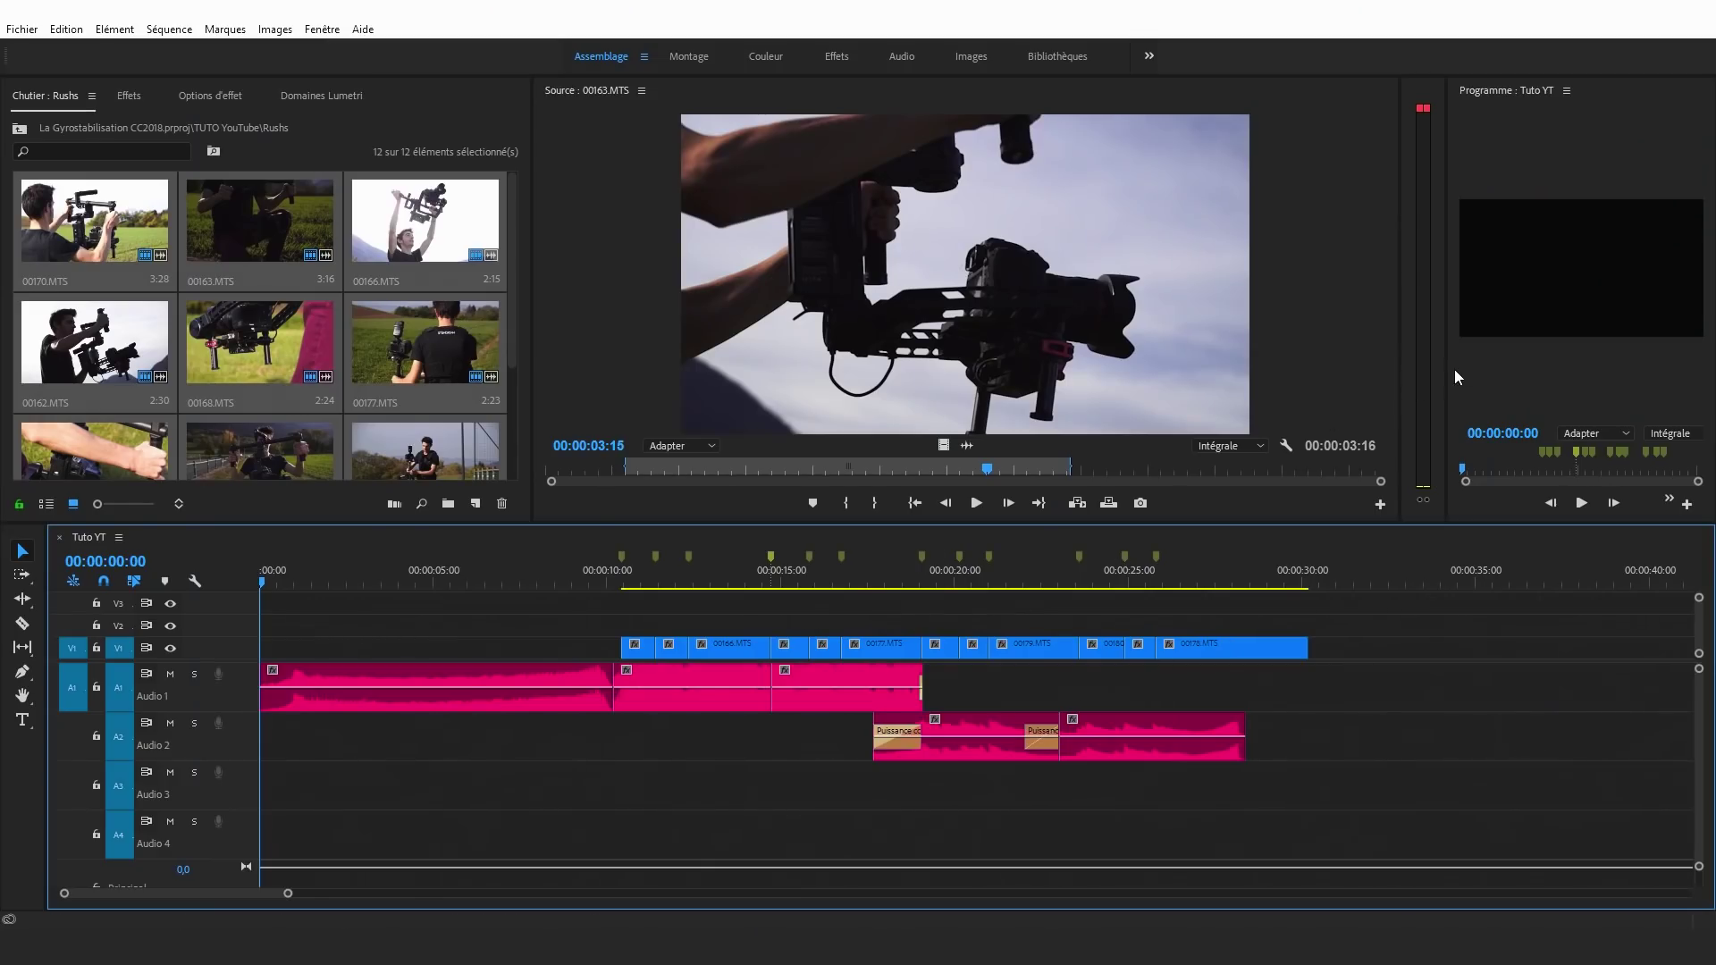
Step: Widen the Program monitor, play the rush cut from about 10 seconds, then return to the TUTO YouTube bin
drag(1444, 369, 933, 394)
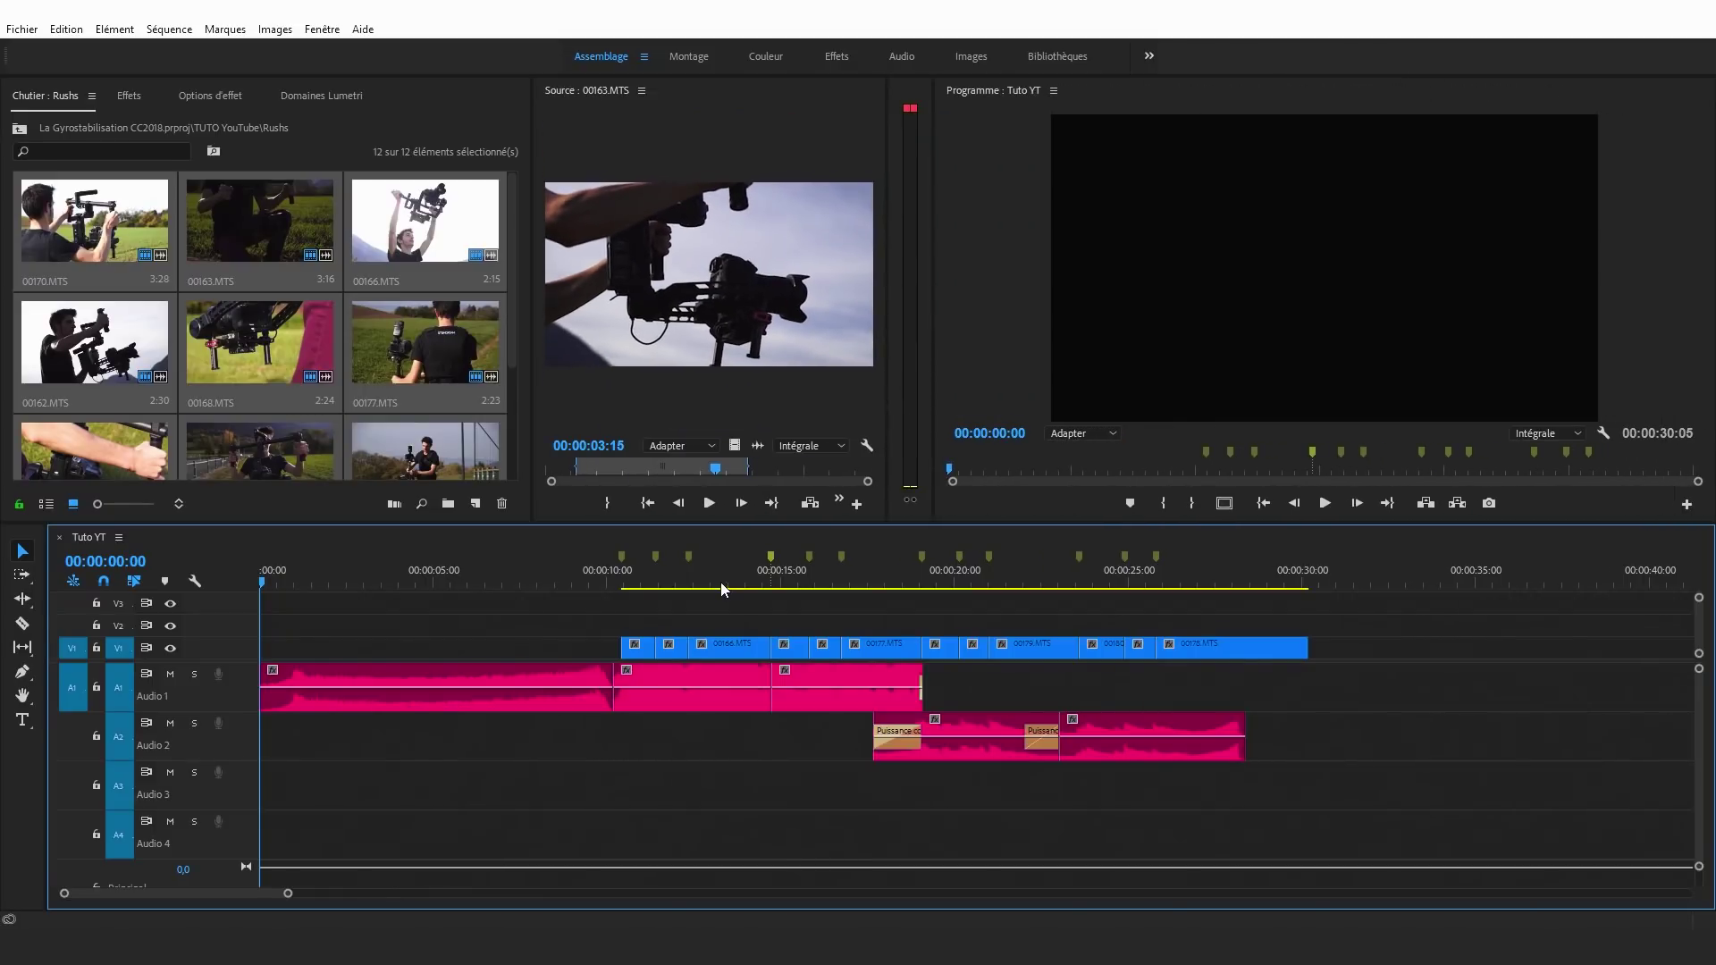
click(619, 579)
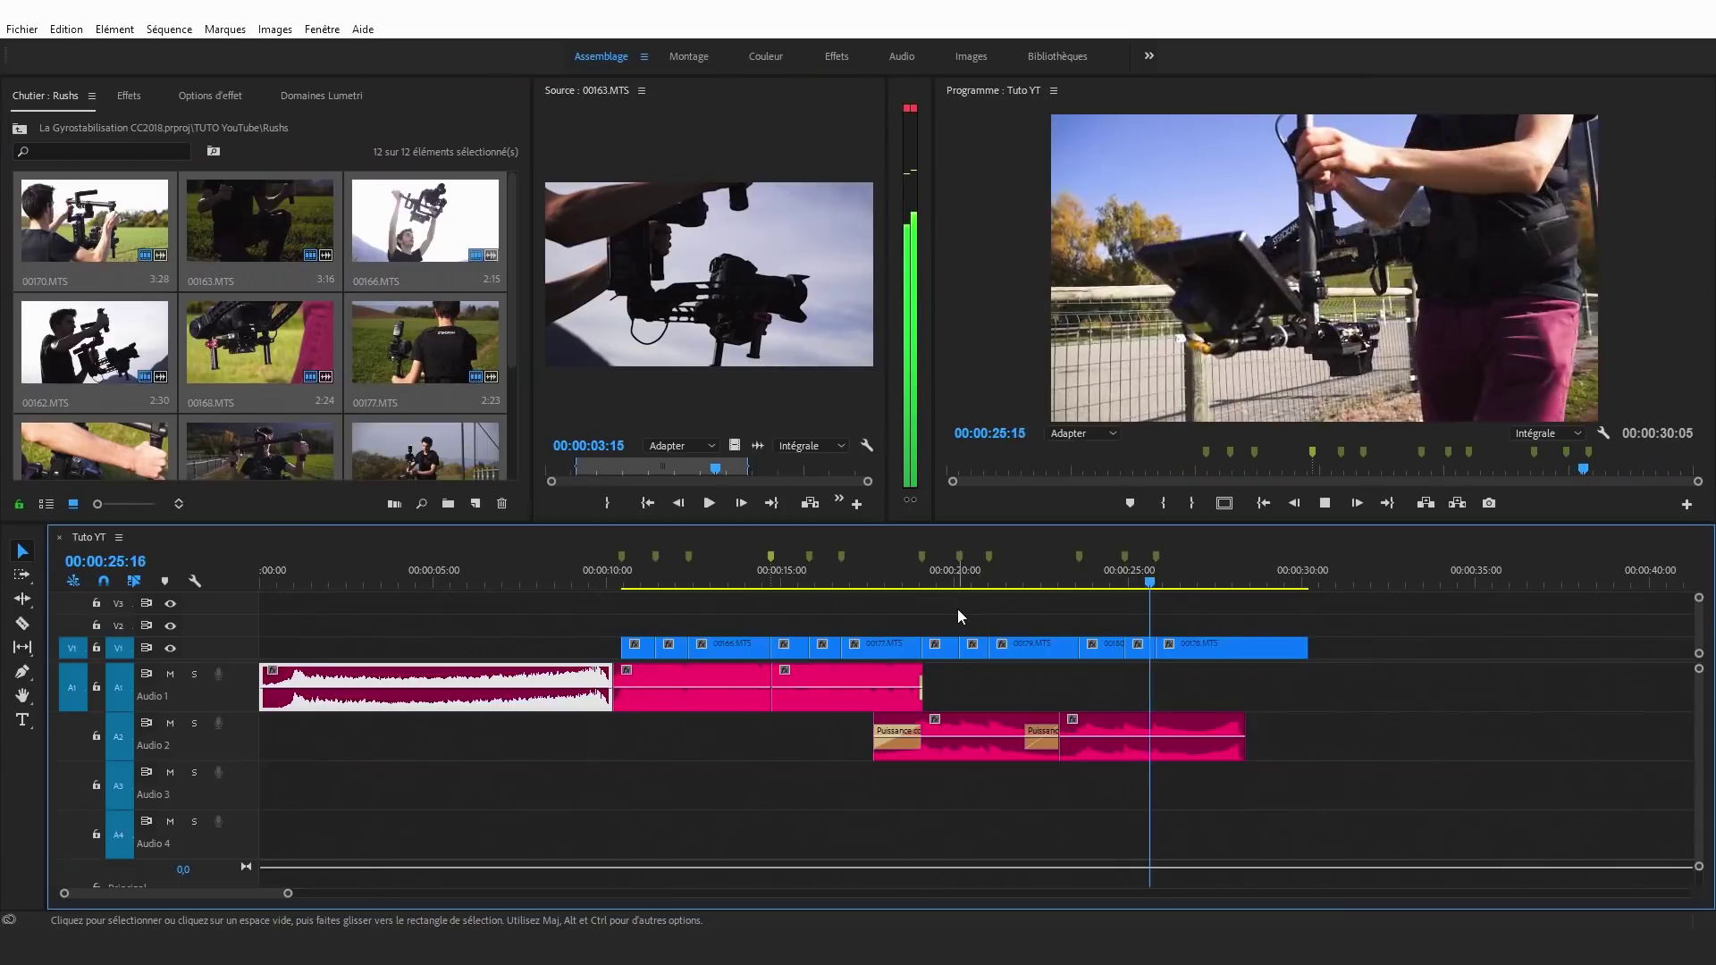
key(space)
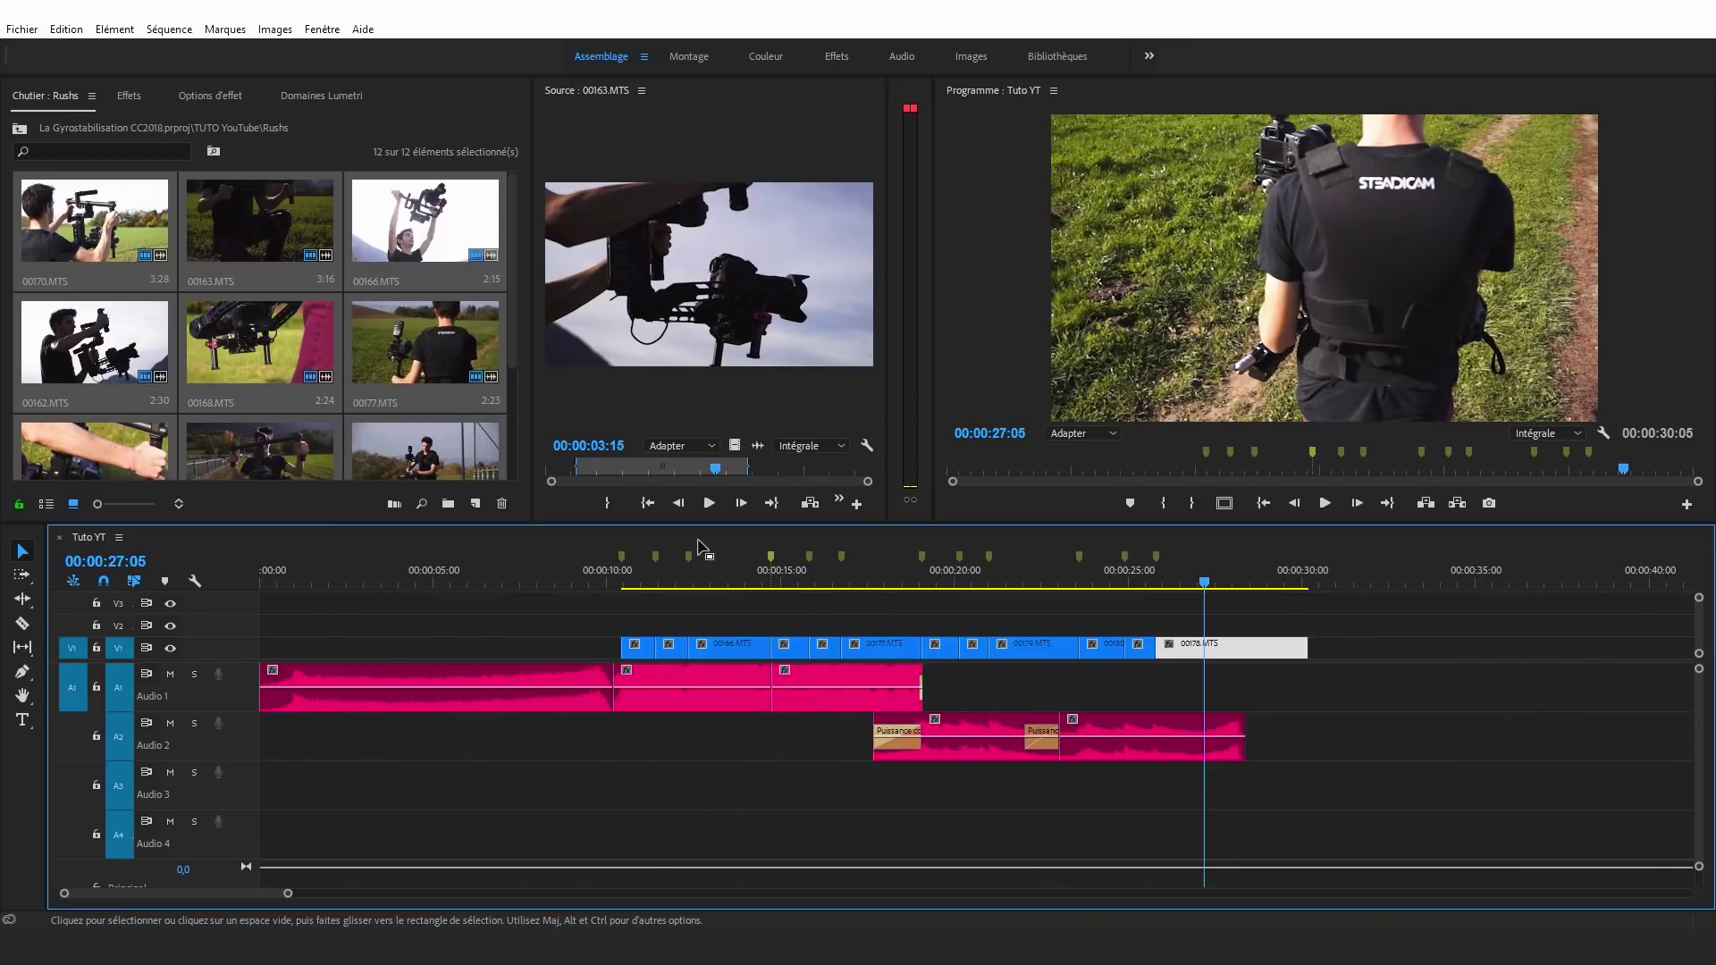
click(18, 128)
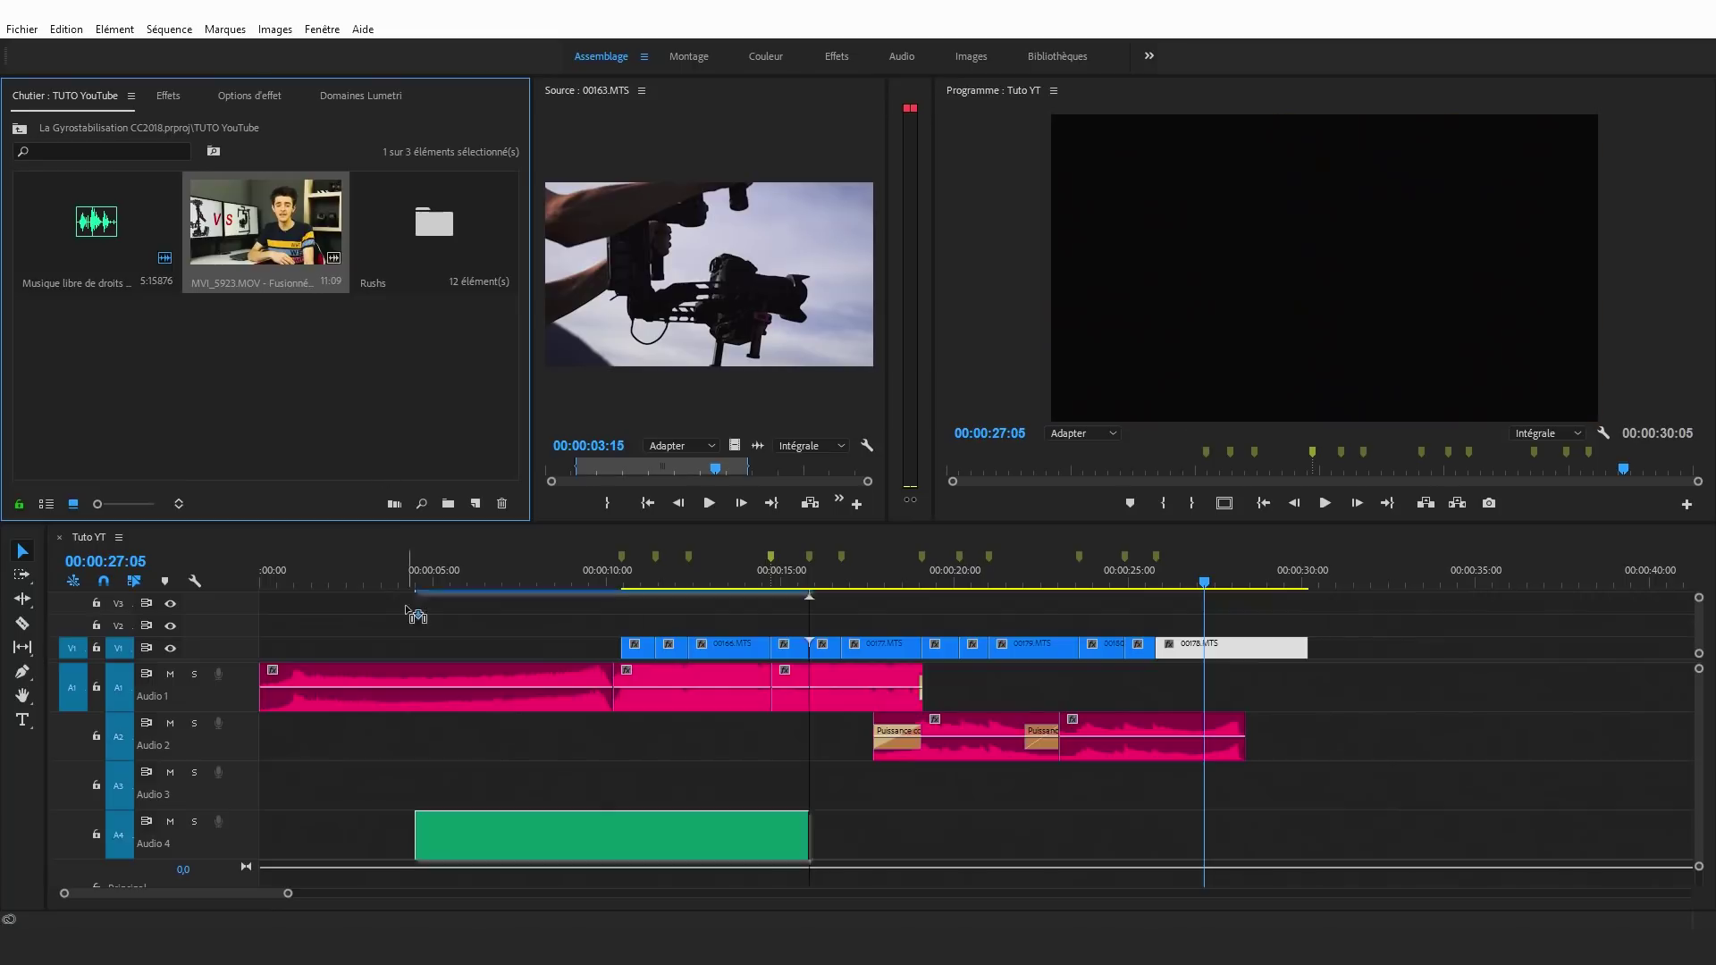
Step: Shift the music and rushes later and place MVI_5923.MOV's video at the start of V1
drag(286, 242, 256, 621)
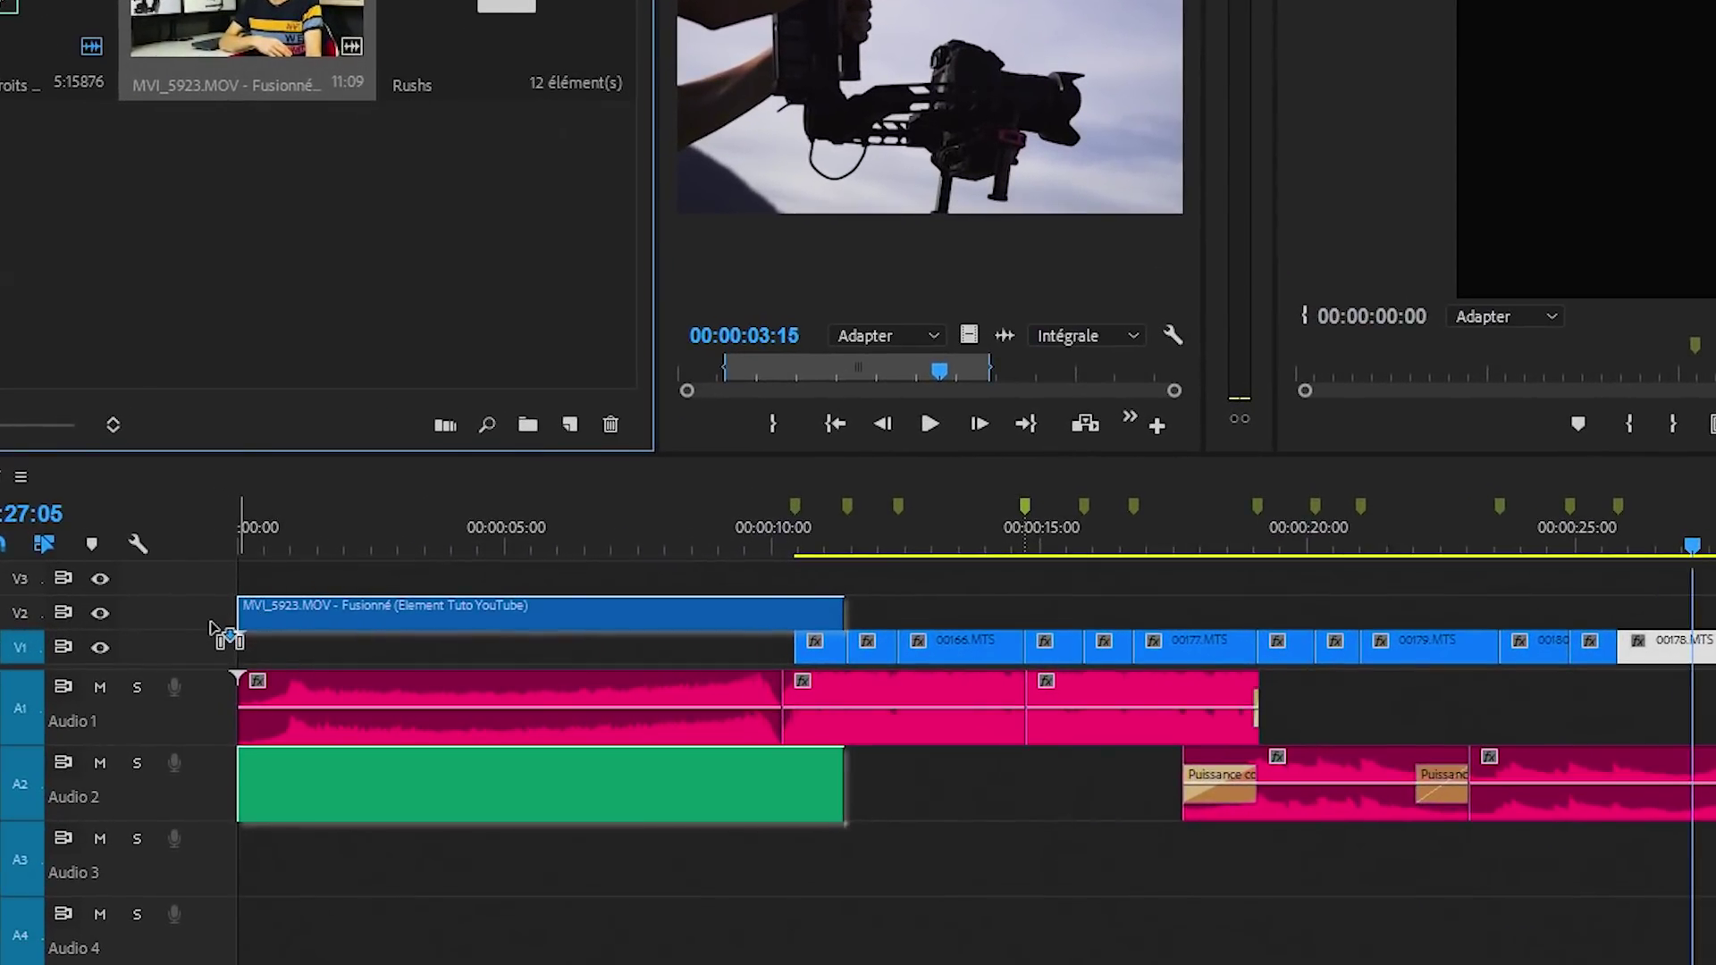
drag(230, 626, 219, 652)
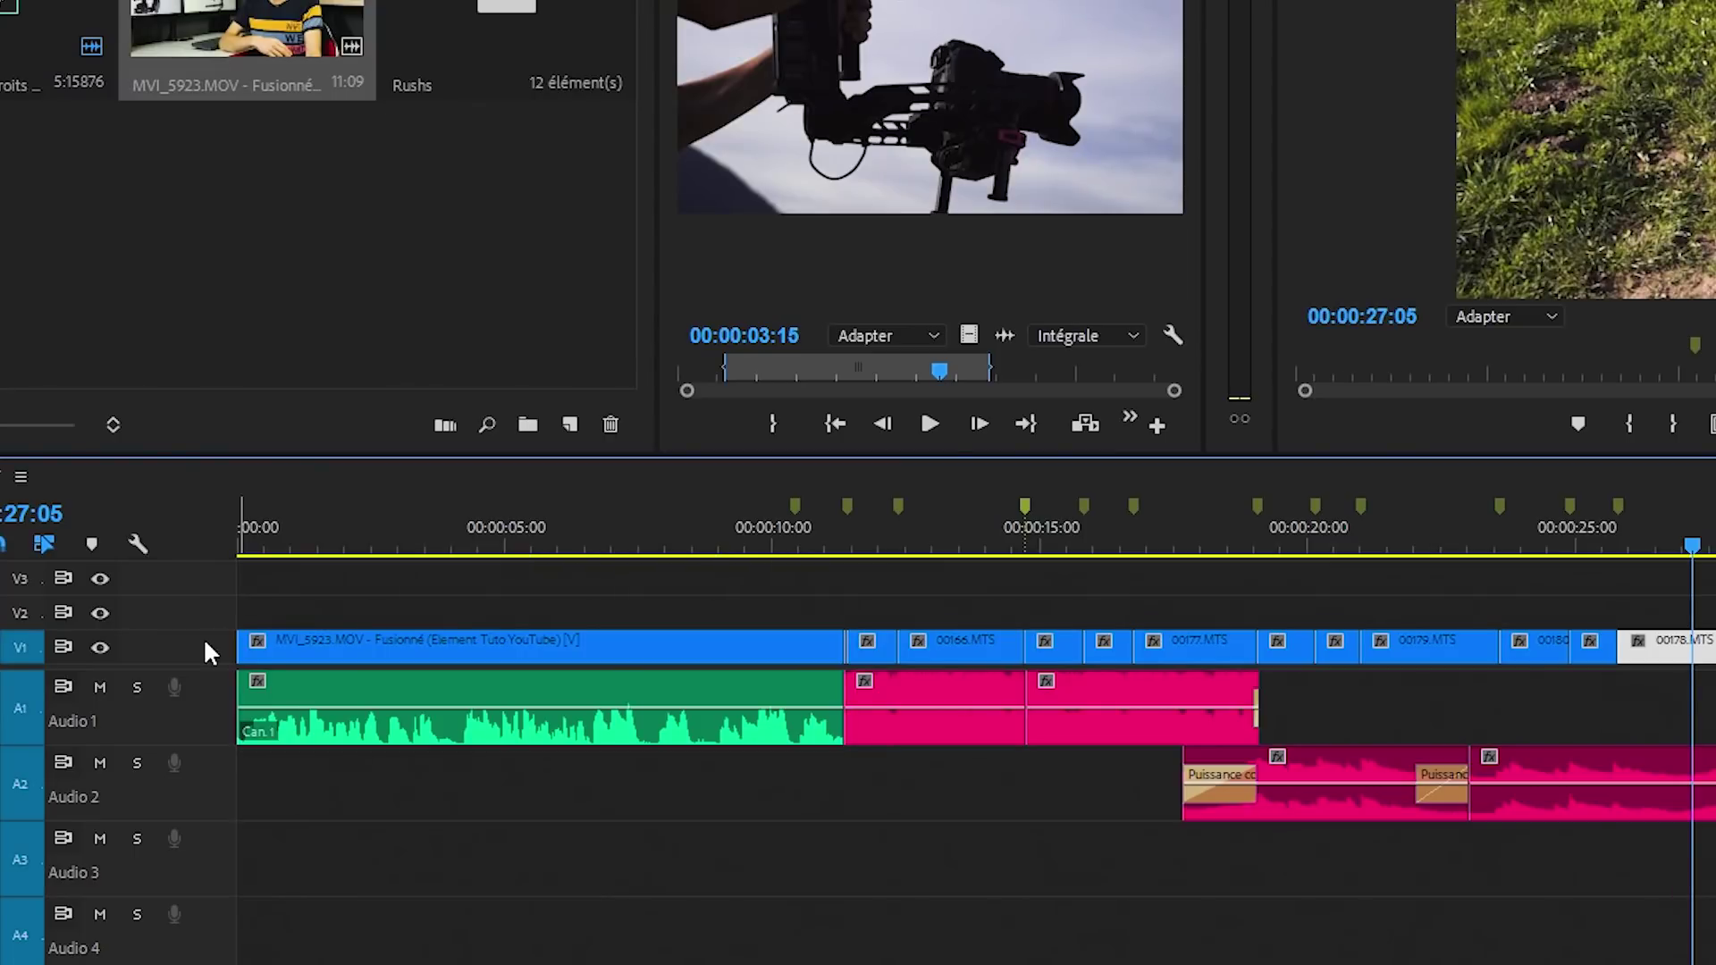
drag(204, 640, 206, 641)
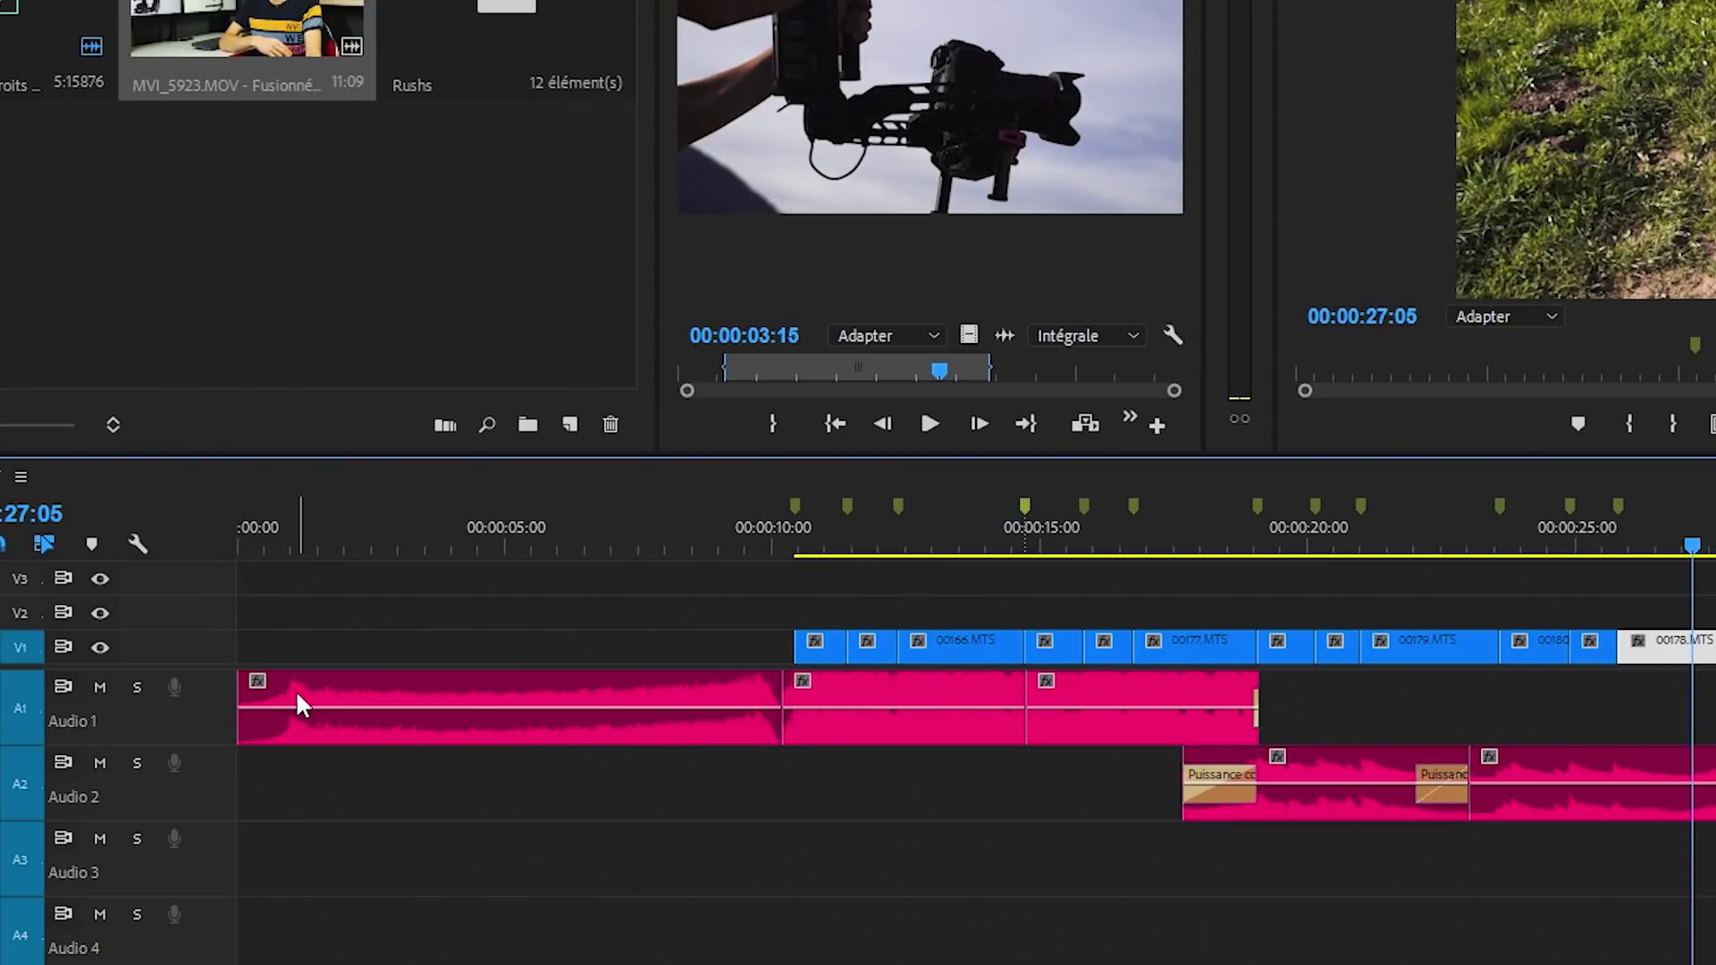
mouse_move(284, 694)
mouse_down()
mouse_move(468, 705)
mouse_move(452, 710)
mouse_up()
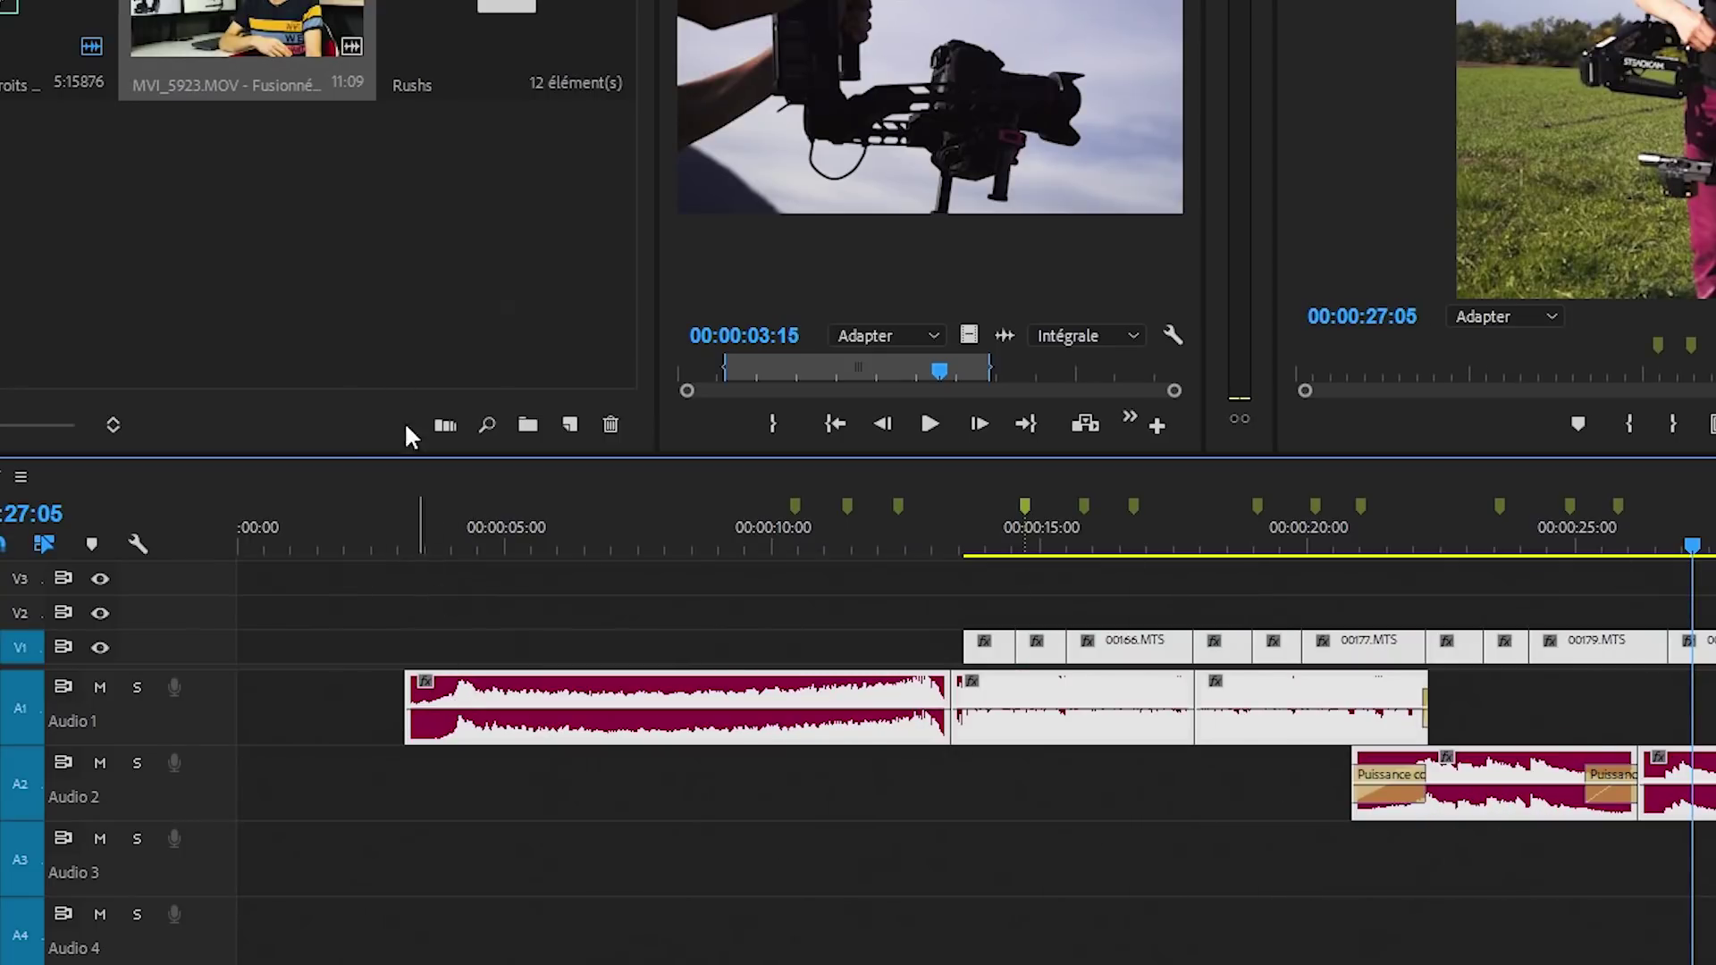
mouse_move(259, 4)
mouse_down()
mouse_move(300, 626)
mouse_move(359, 618)
mouse_up()
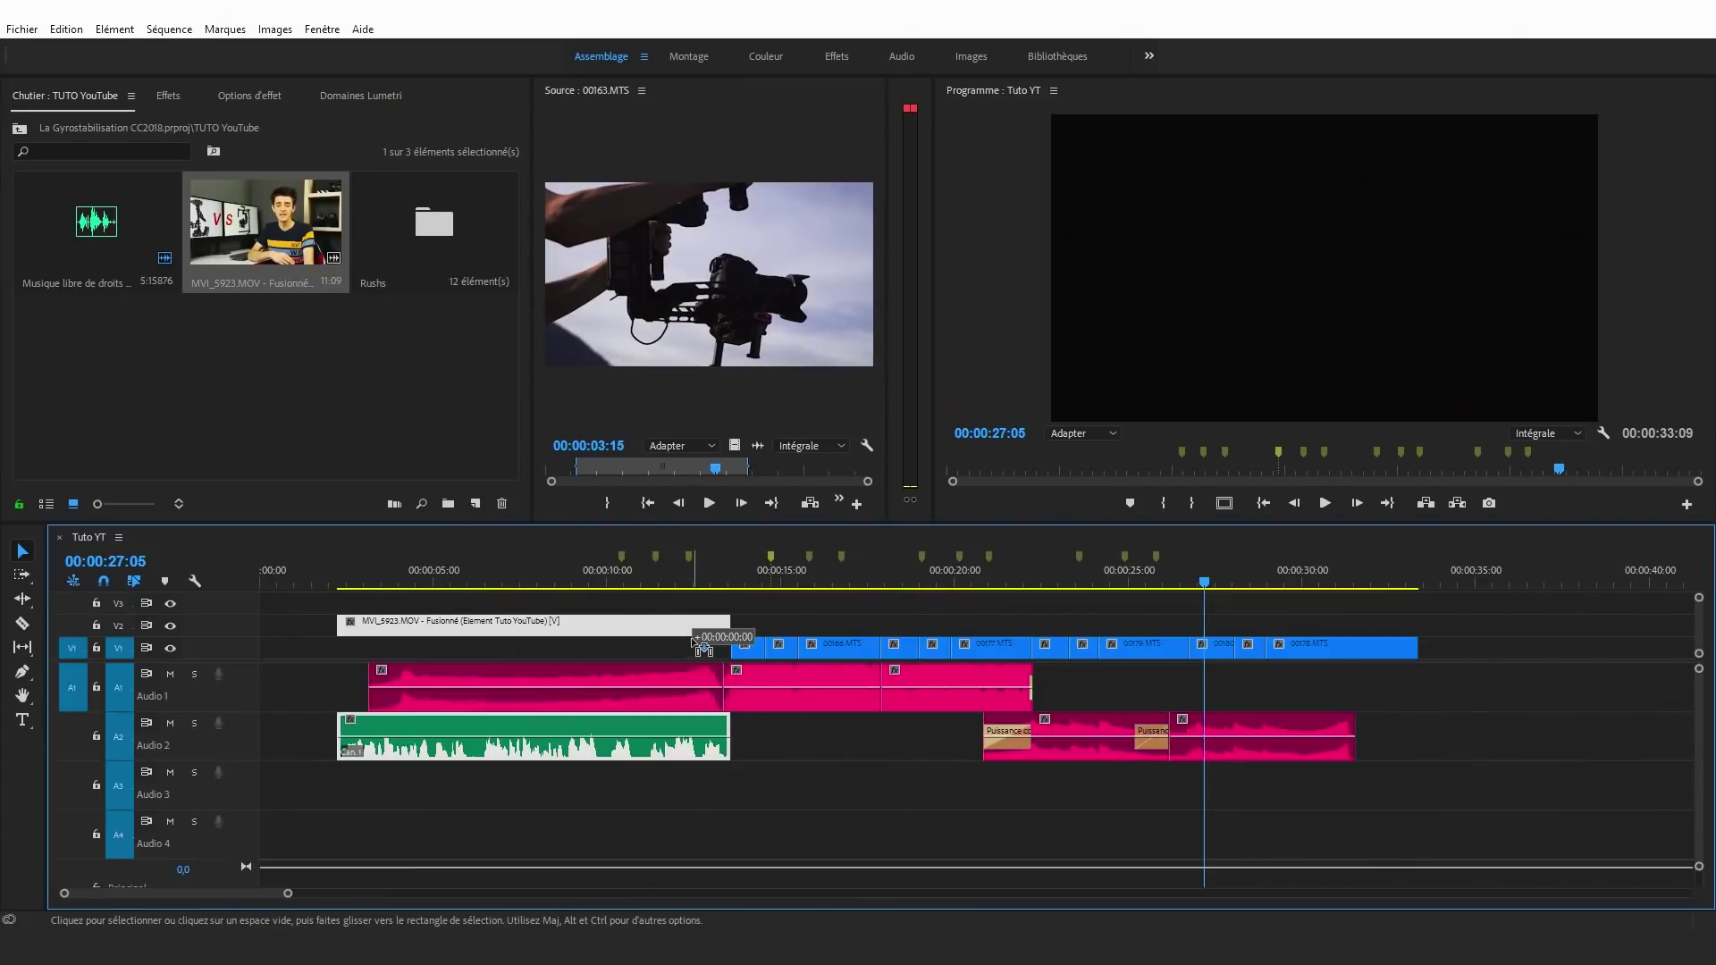
drag(708, 626, 695, 656)
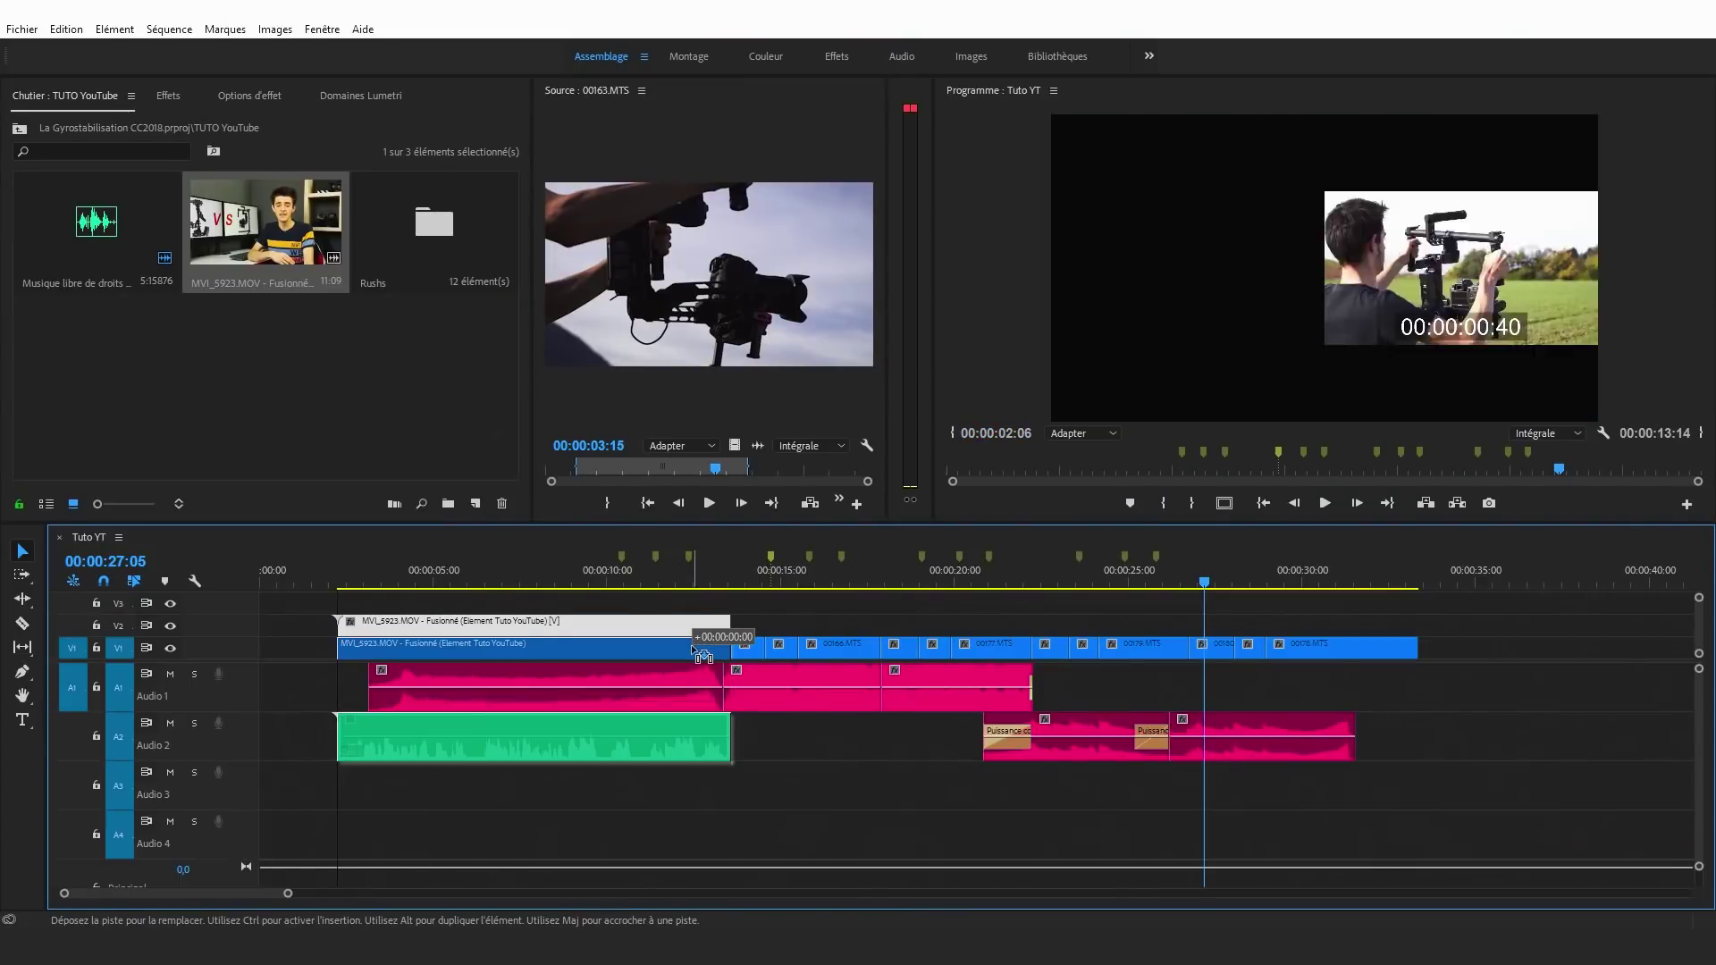
Step: Lower the music and talking-head audio volume lines, bringing the Soar clip to about -17.38 dB
click(667, 623)
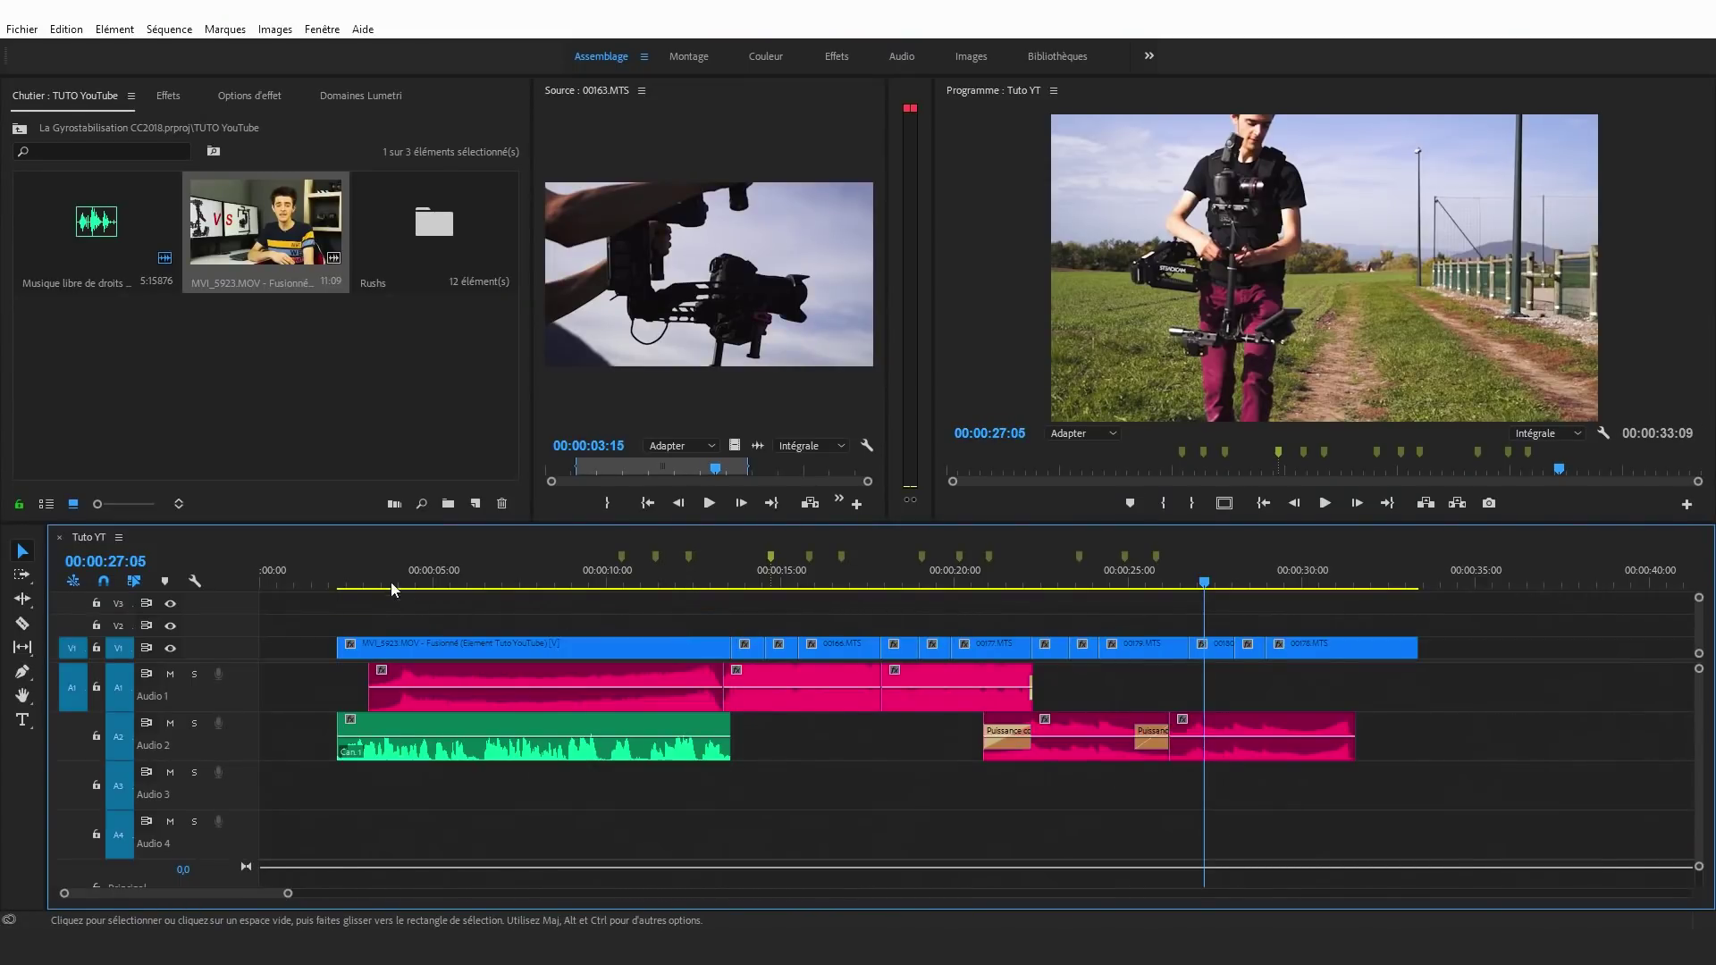
click(348, 581)
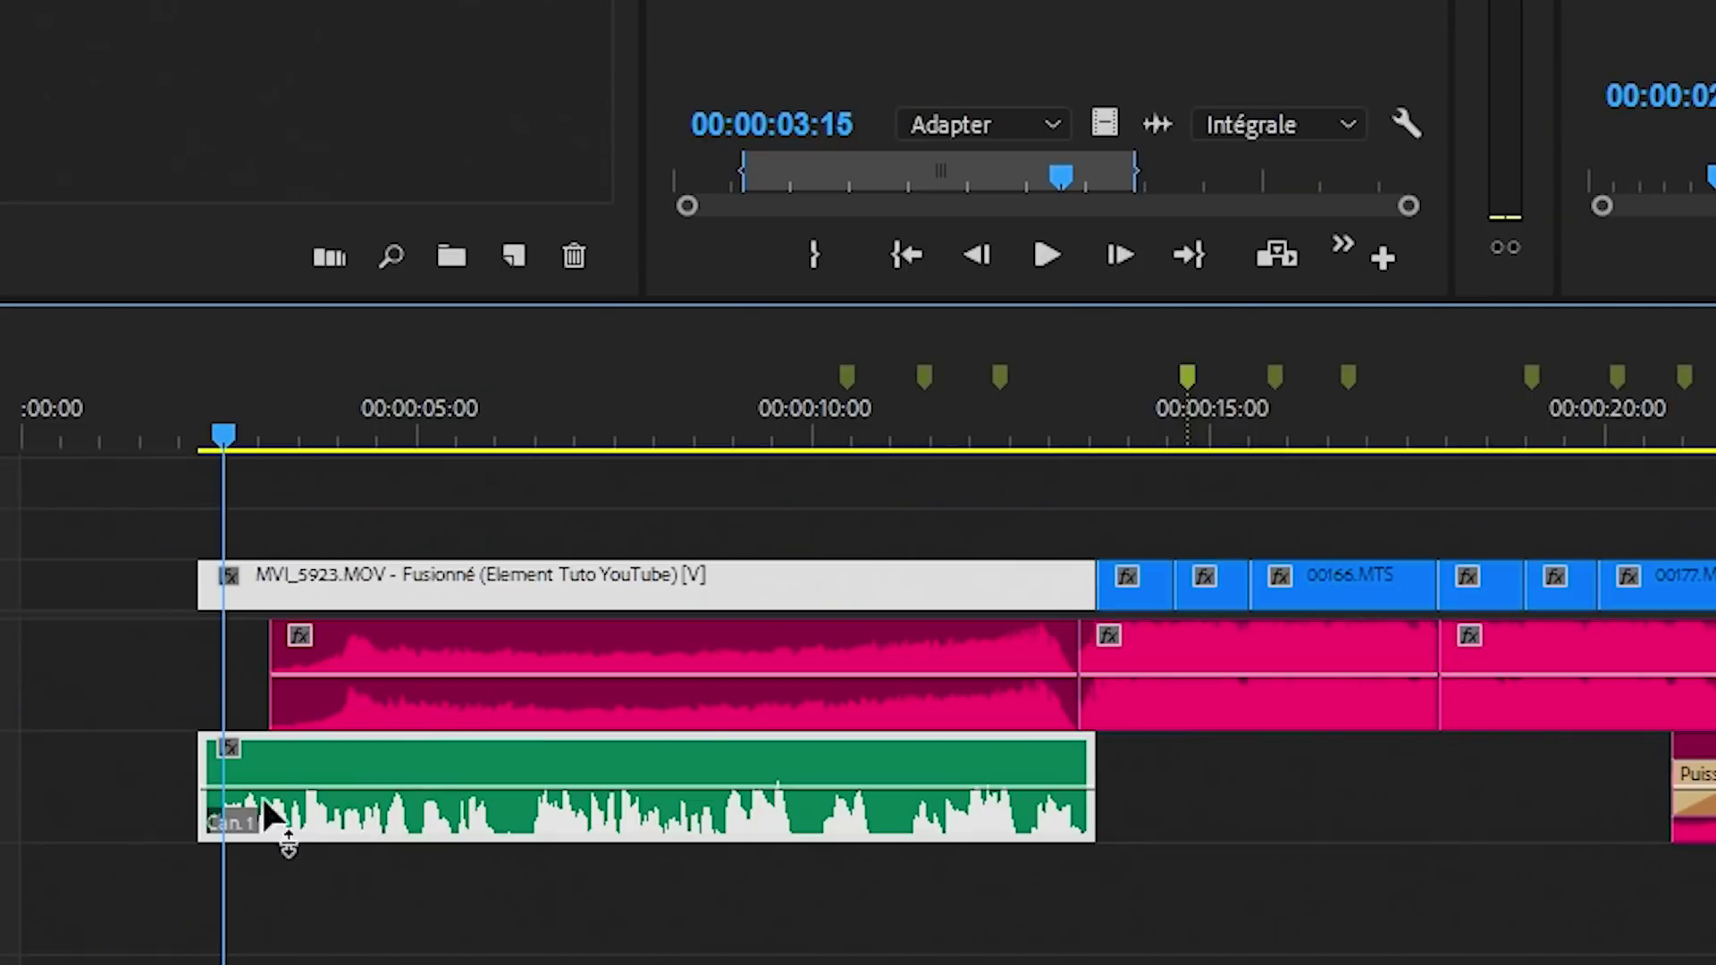
drag(544, 672, 545, 709)
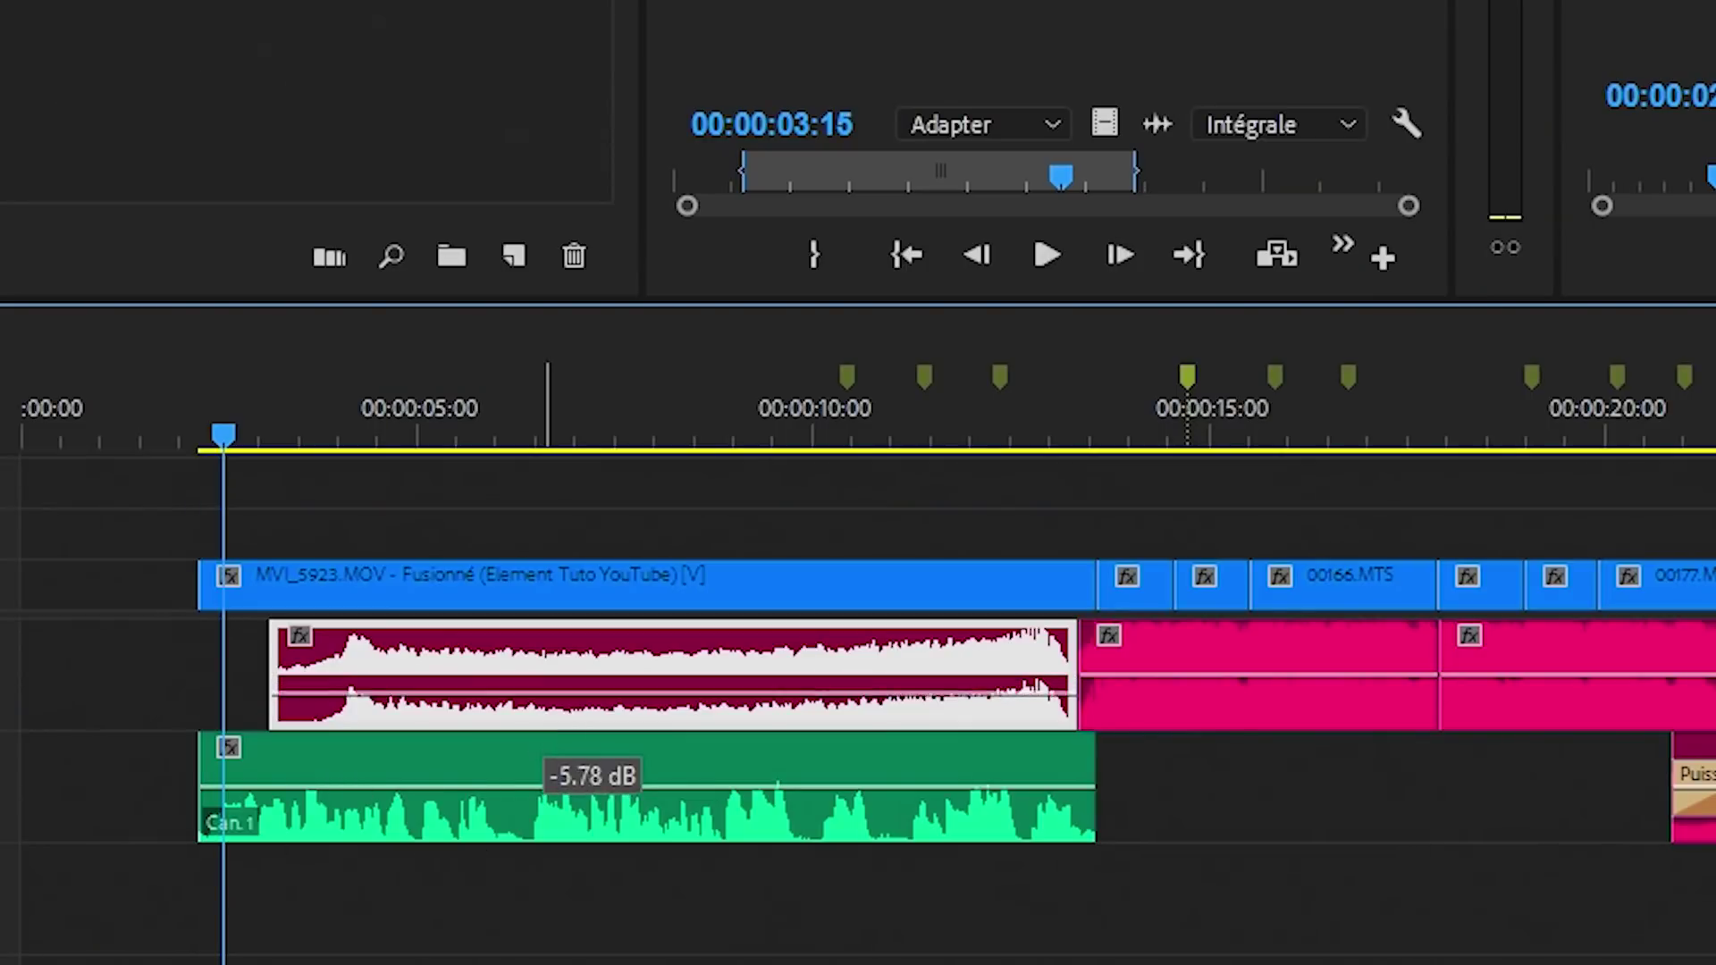
drag(545, 786, 545, 788)
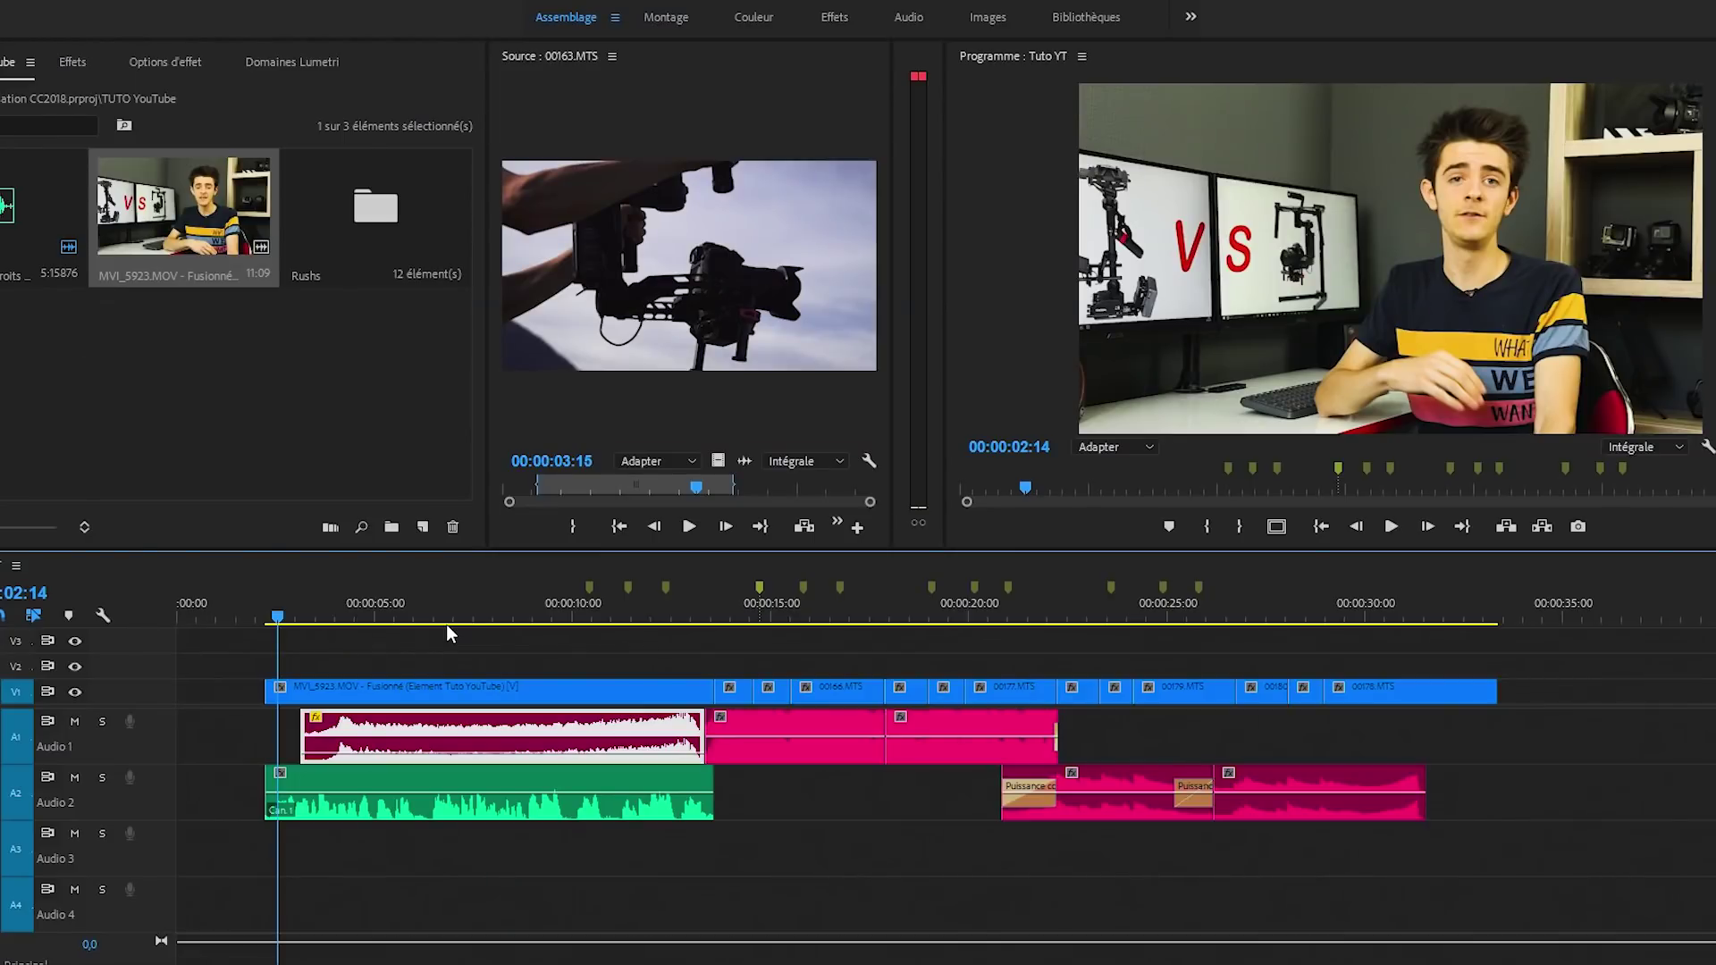
key(space)
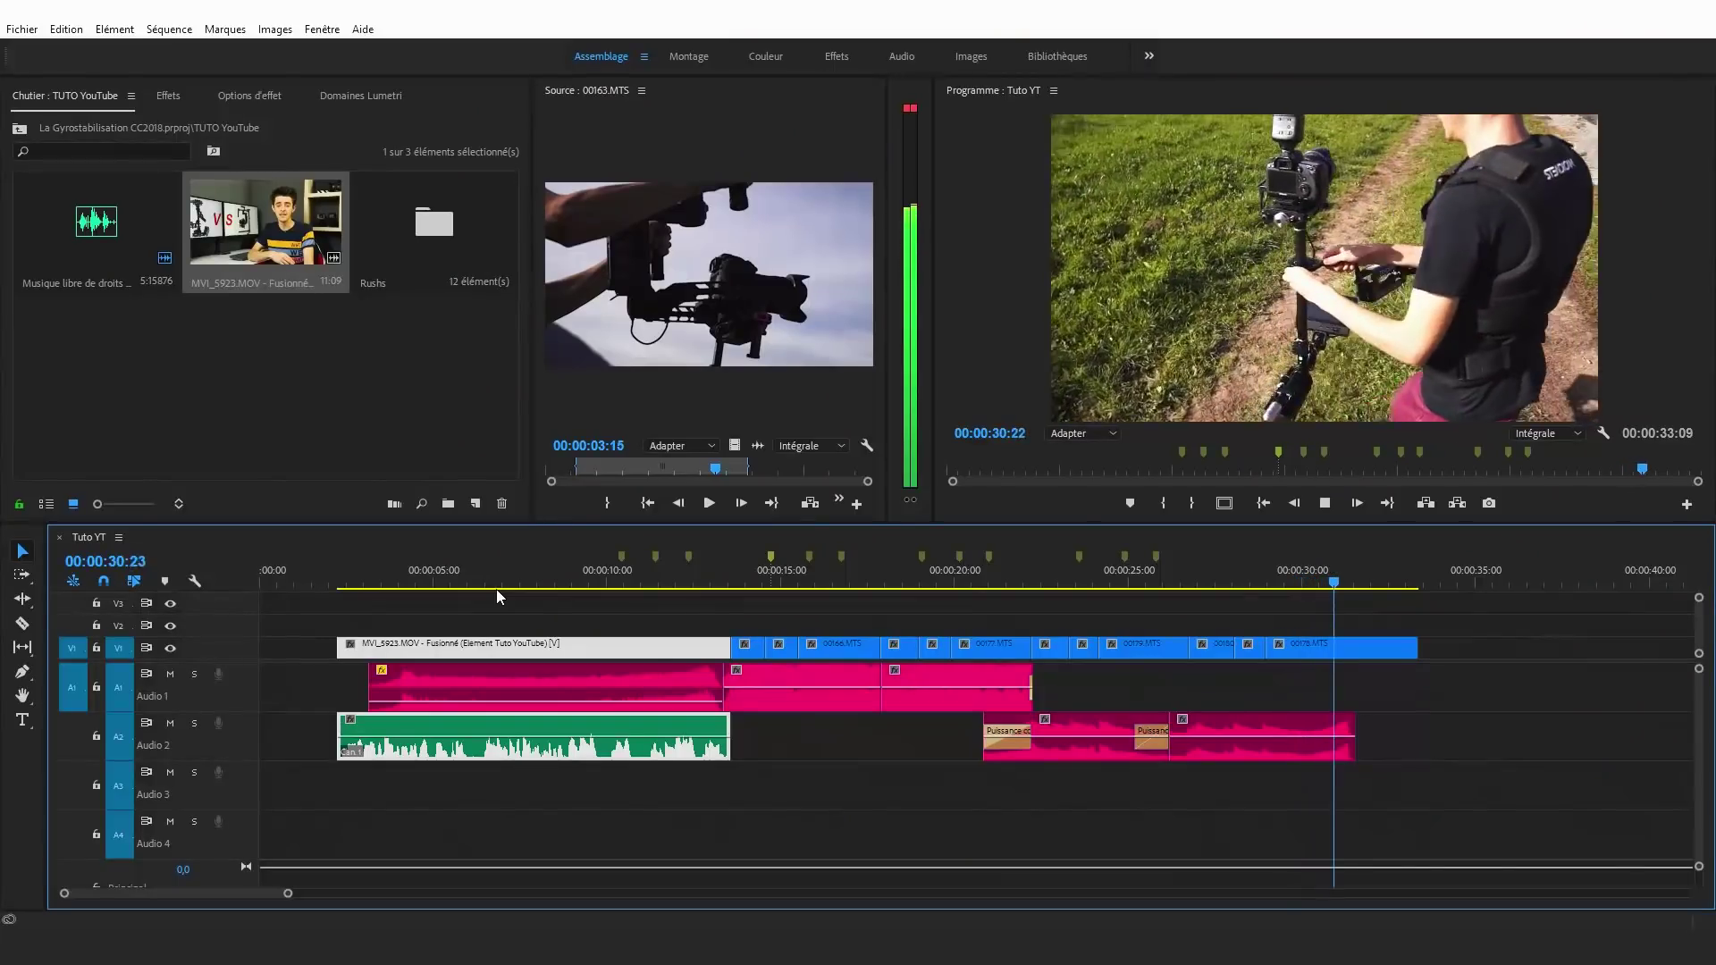
key(space)
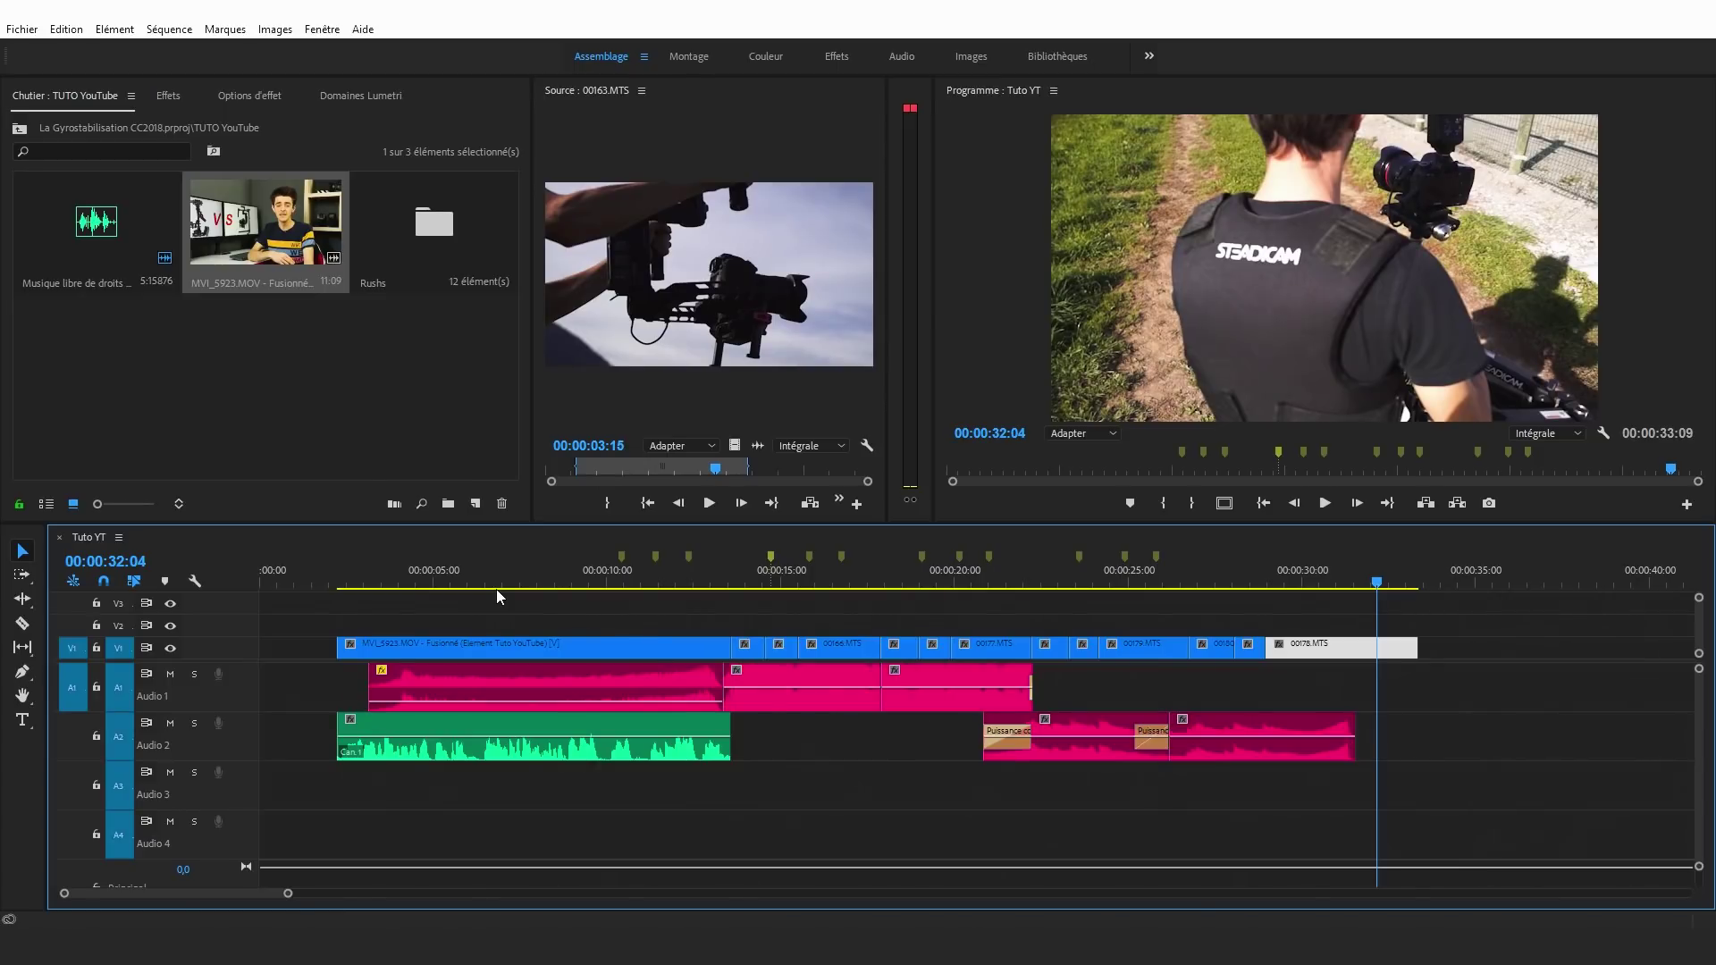
Step: Save the TUTO YouTube project with Ctrl+S
key(ctrl+s)
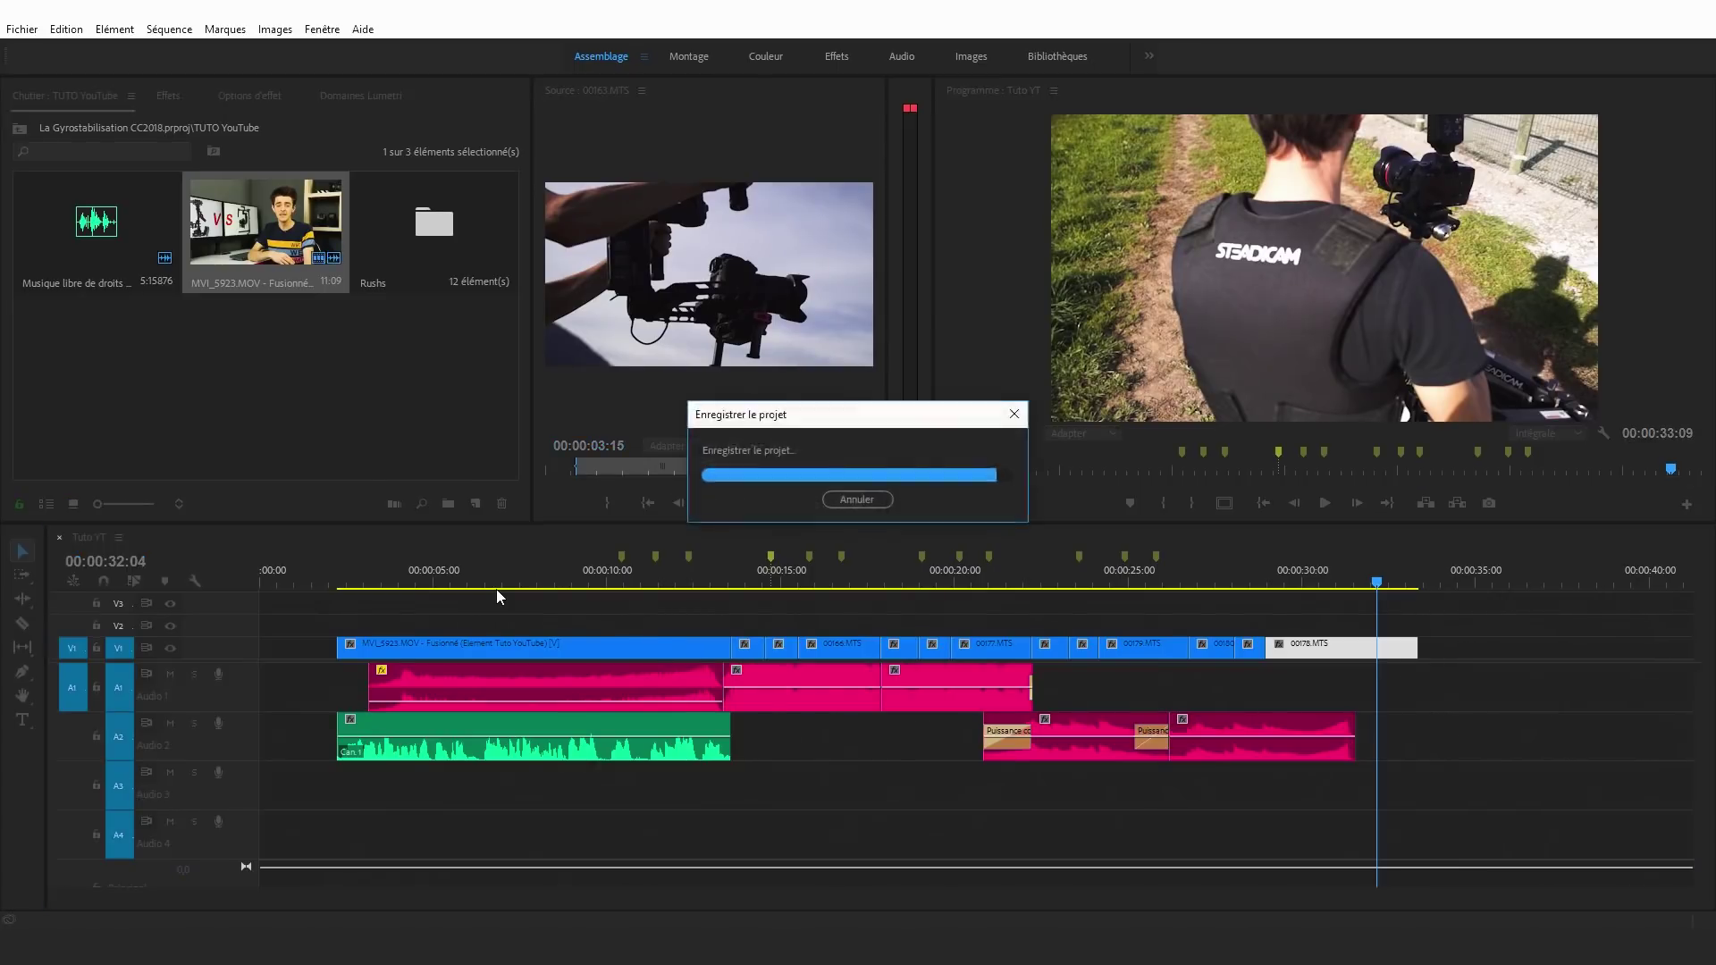